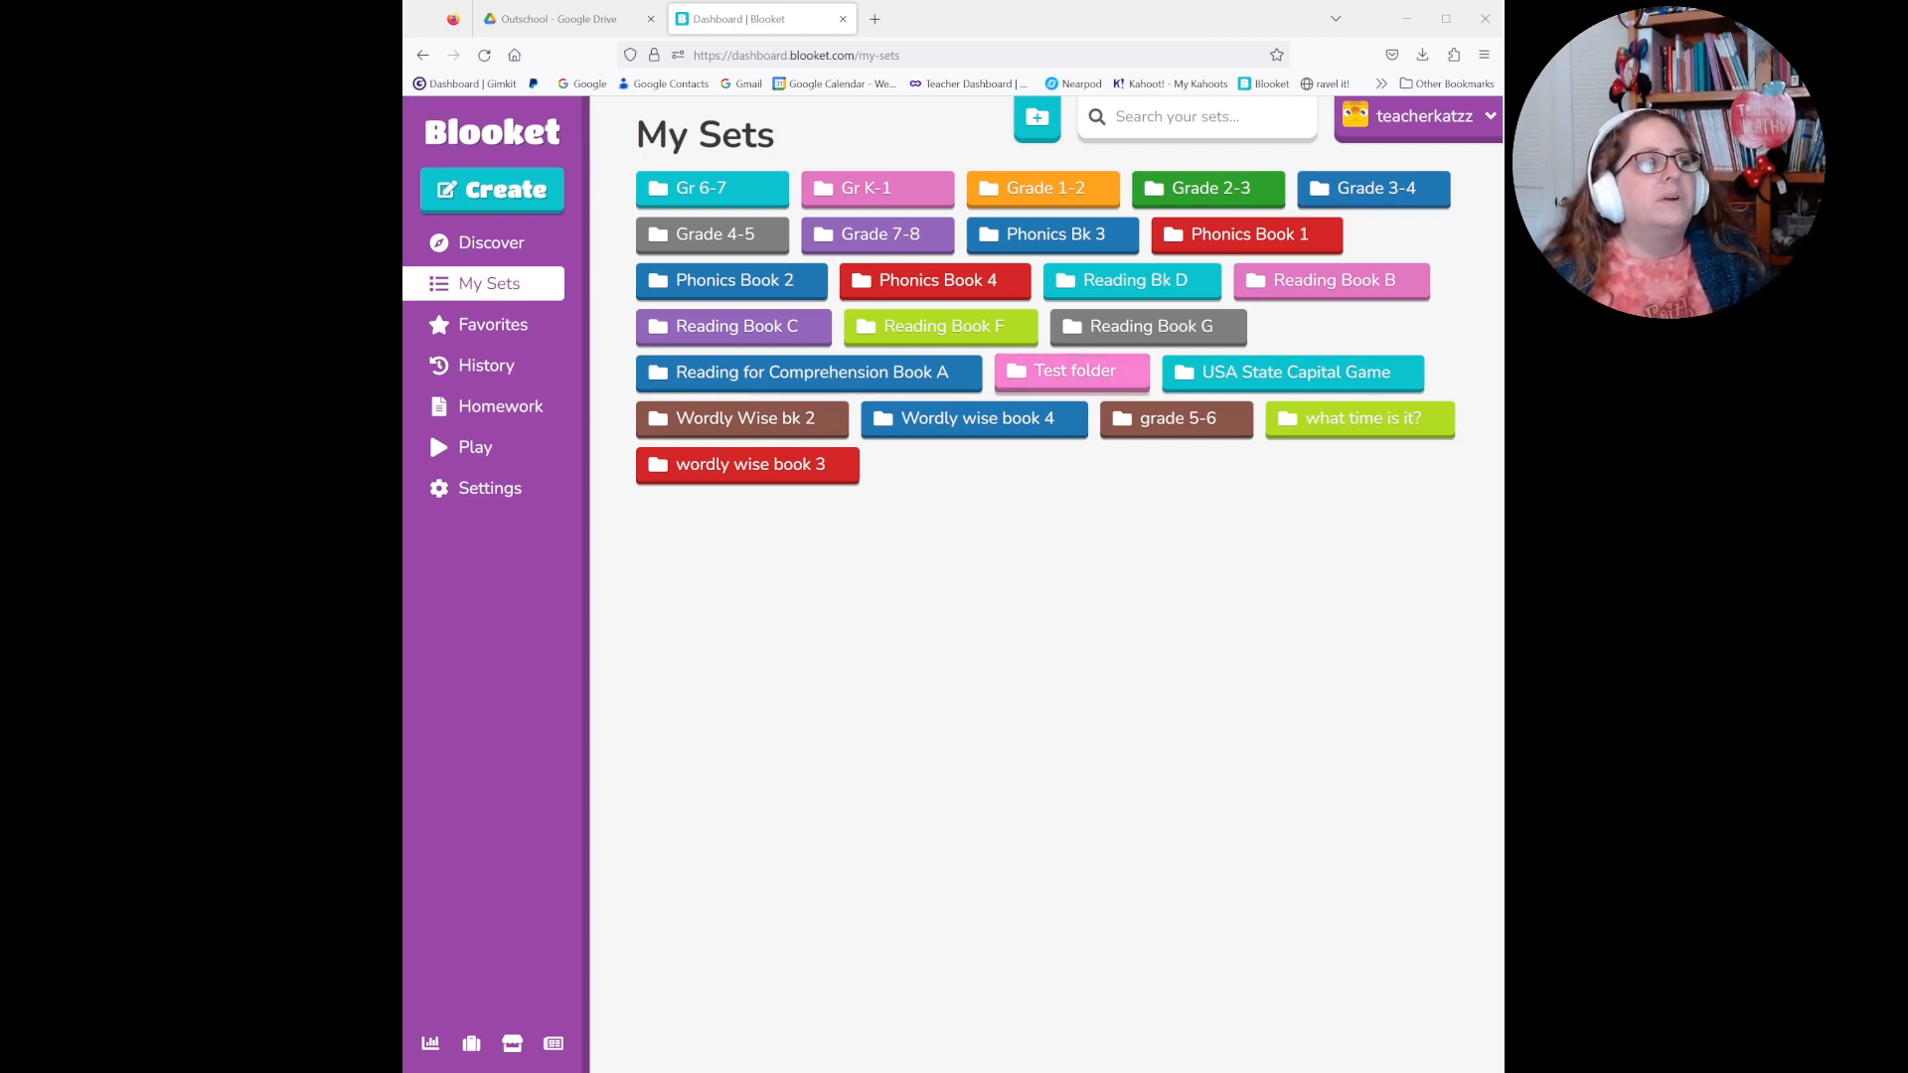
# - Check the contents of "Test folder" in My Sets and delete the folder
pyautogui.click(1113, 374)
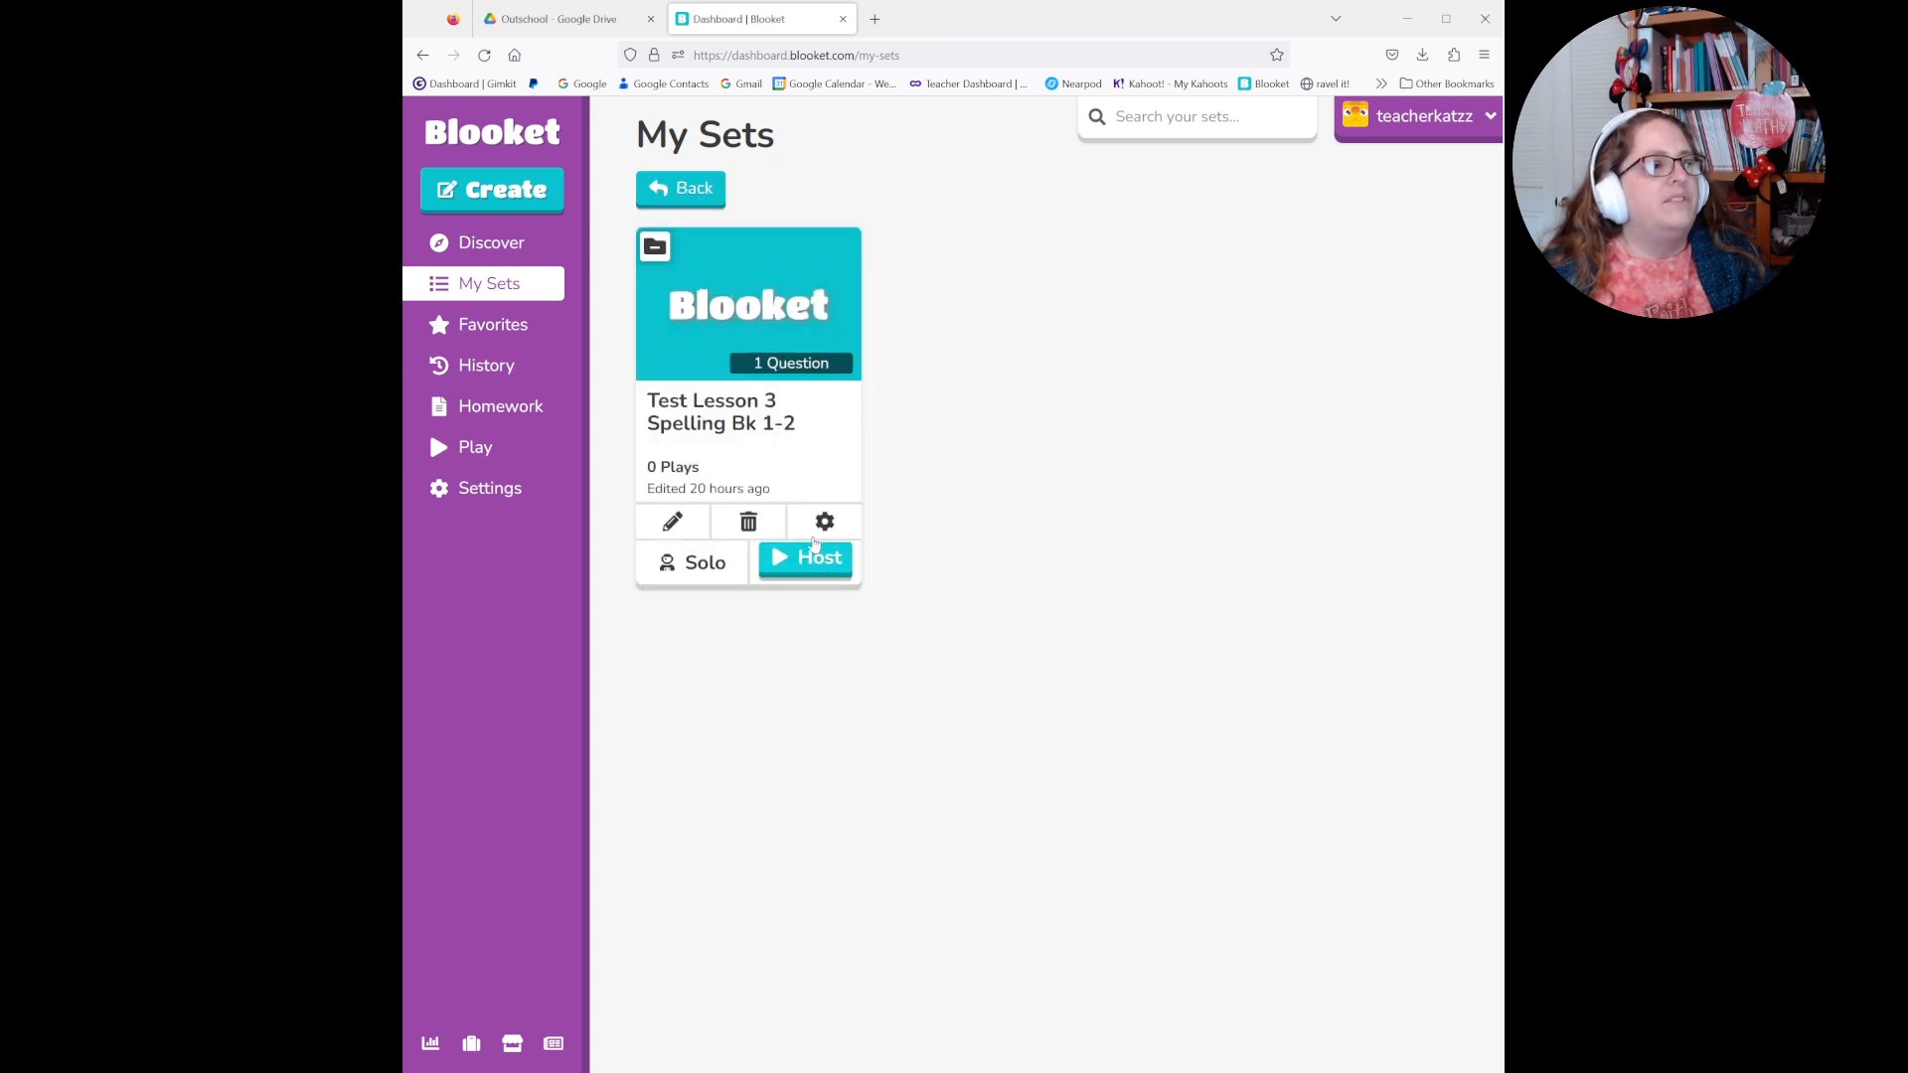
pyautogui.click(686, 198)
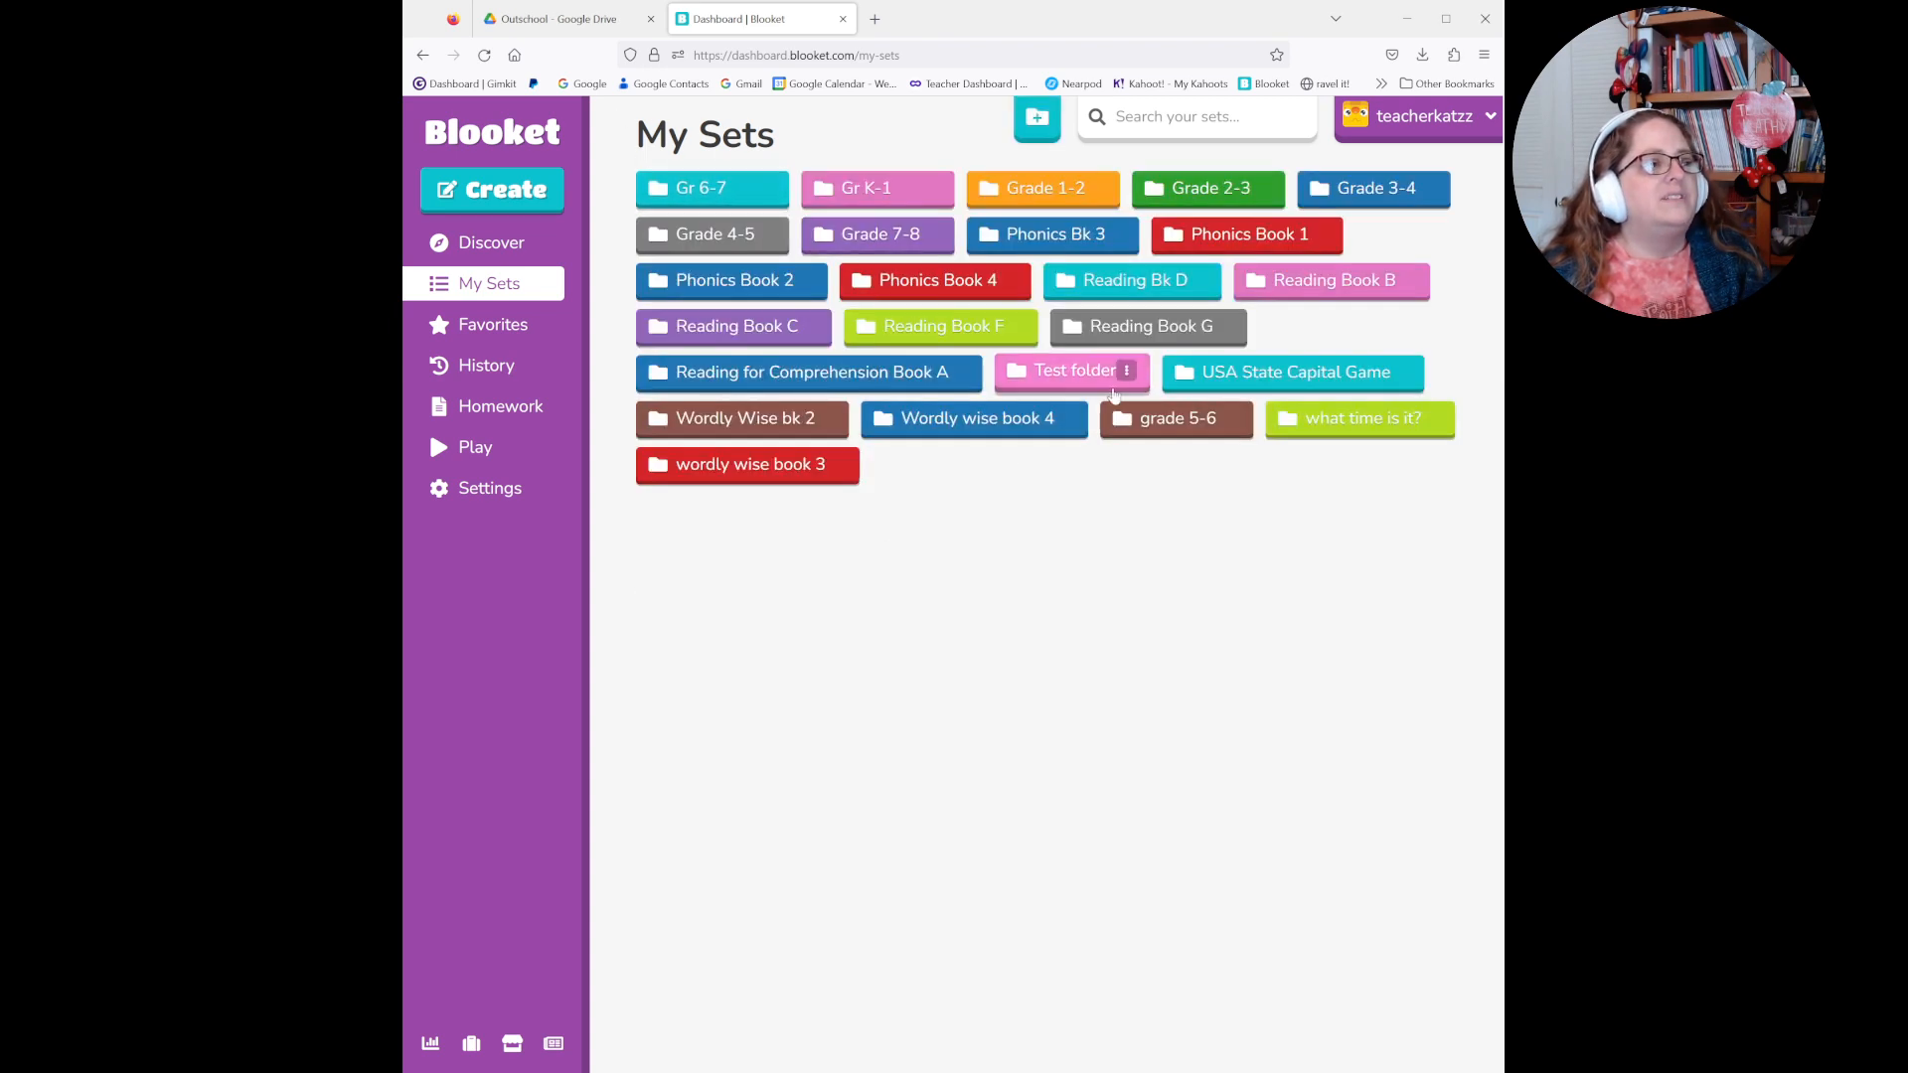
pyautogui.click(1127, 373)
pyautogui.click(1083, 420)
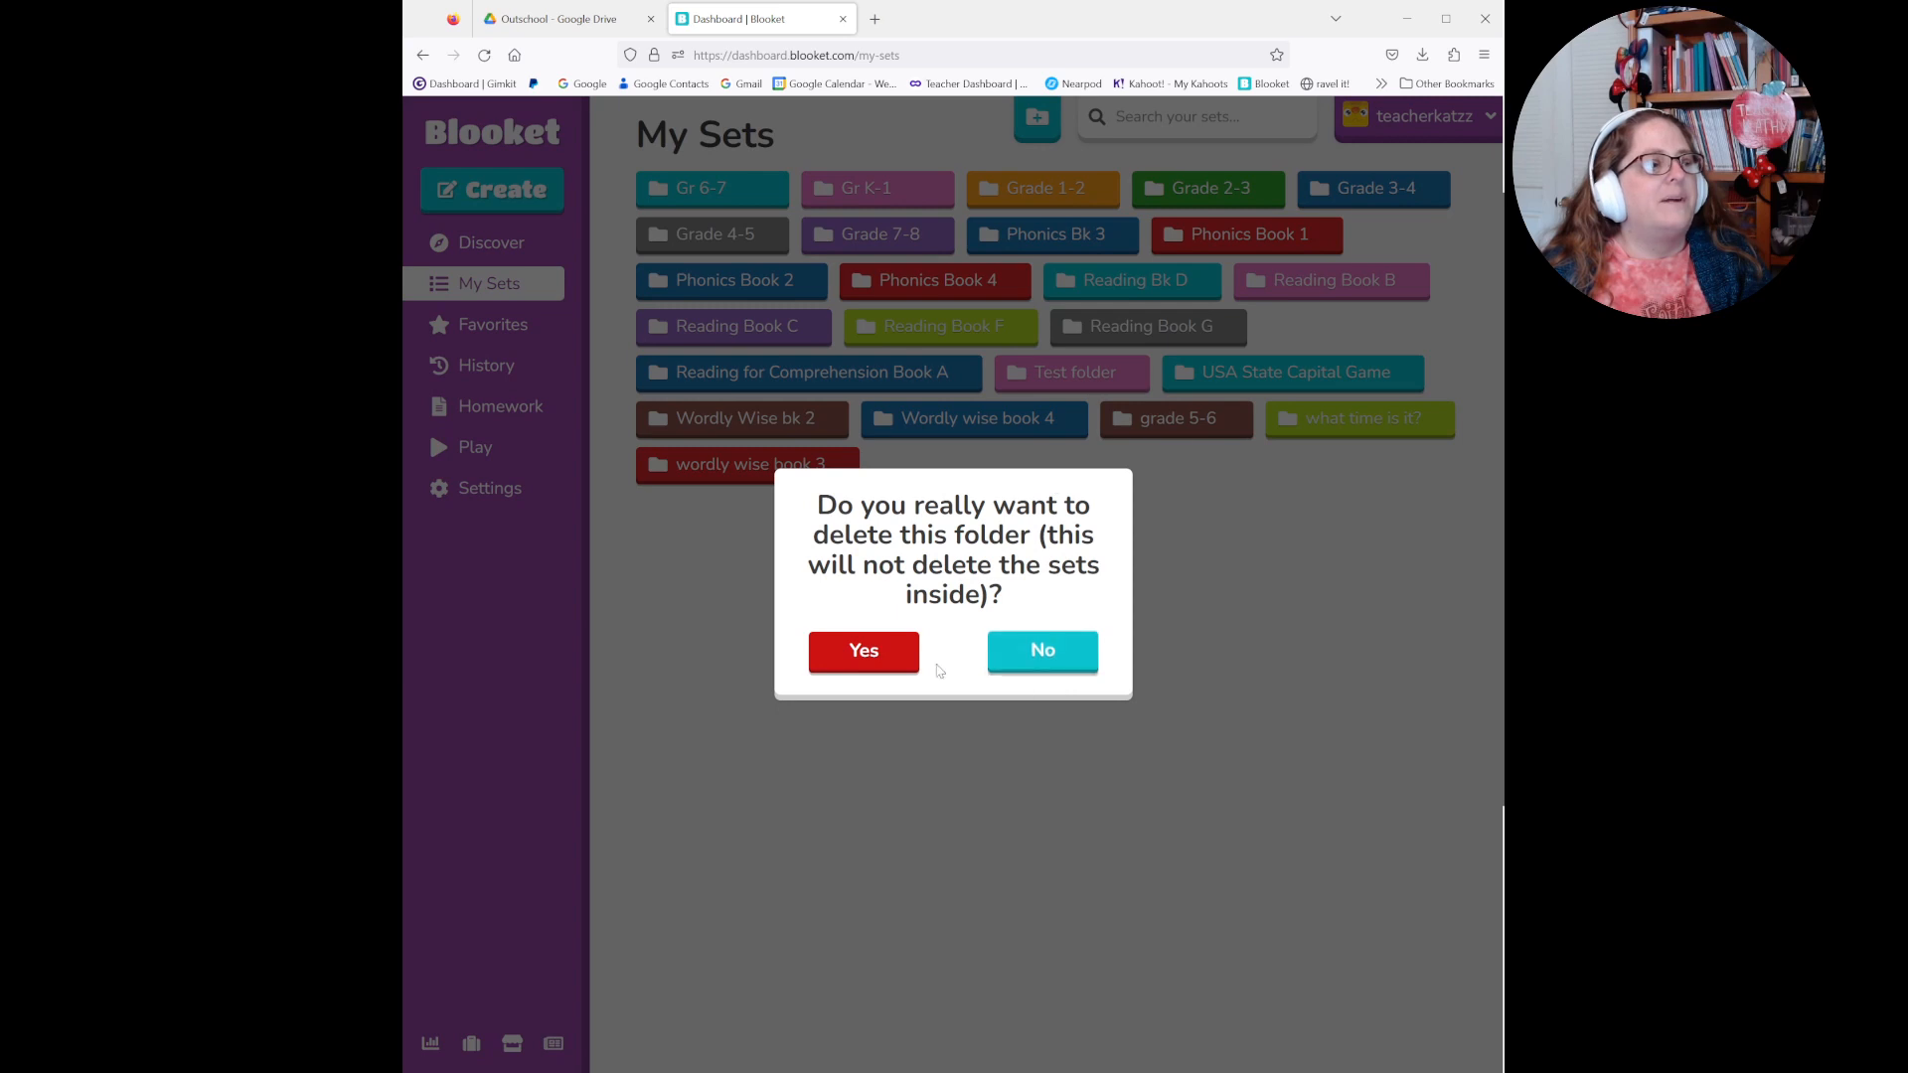
pyautogui.click(864, 651)
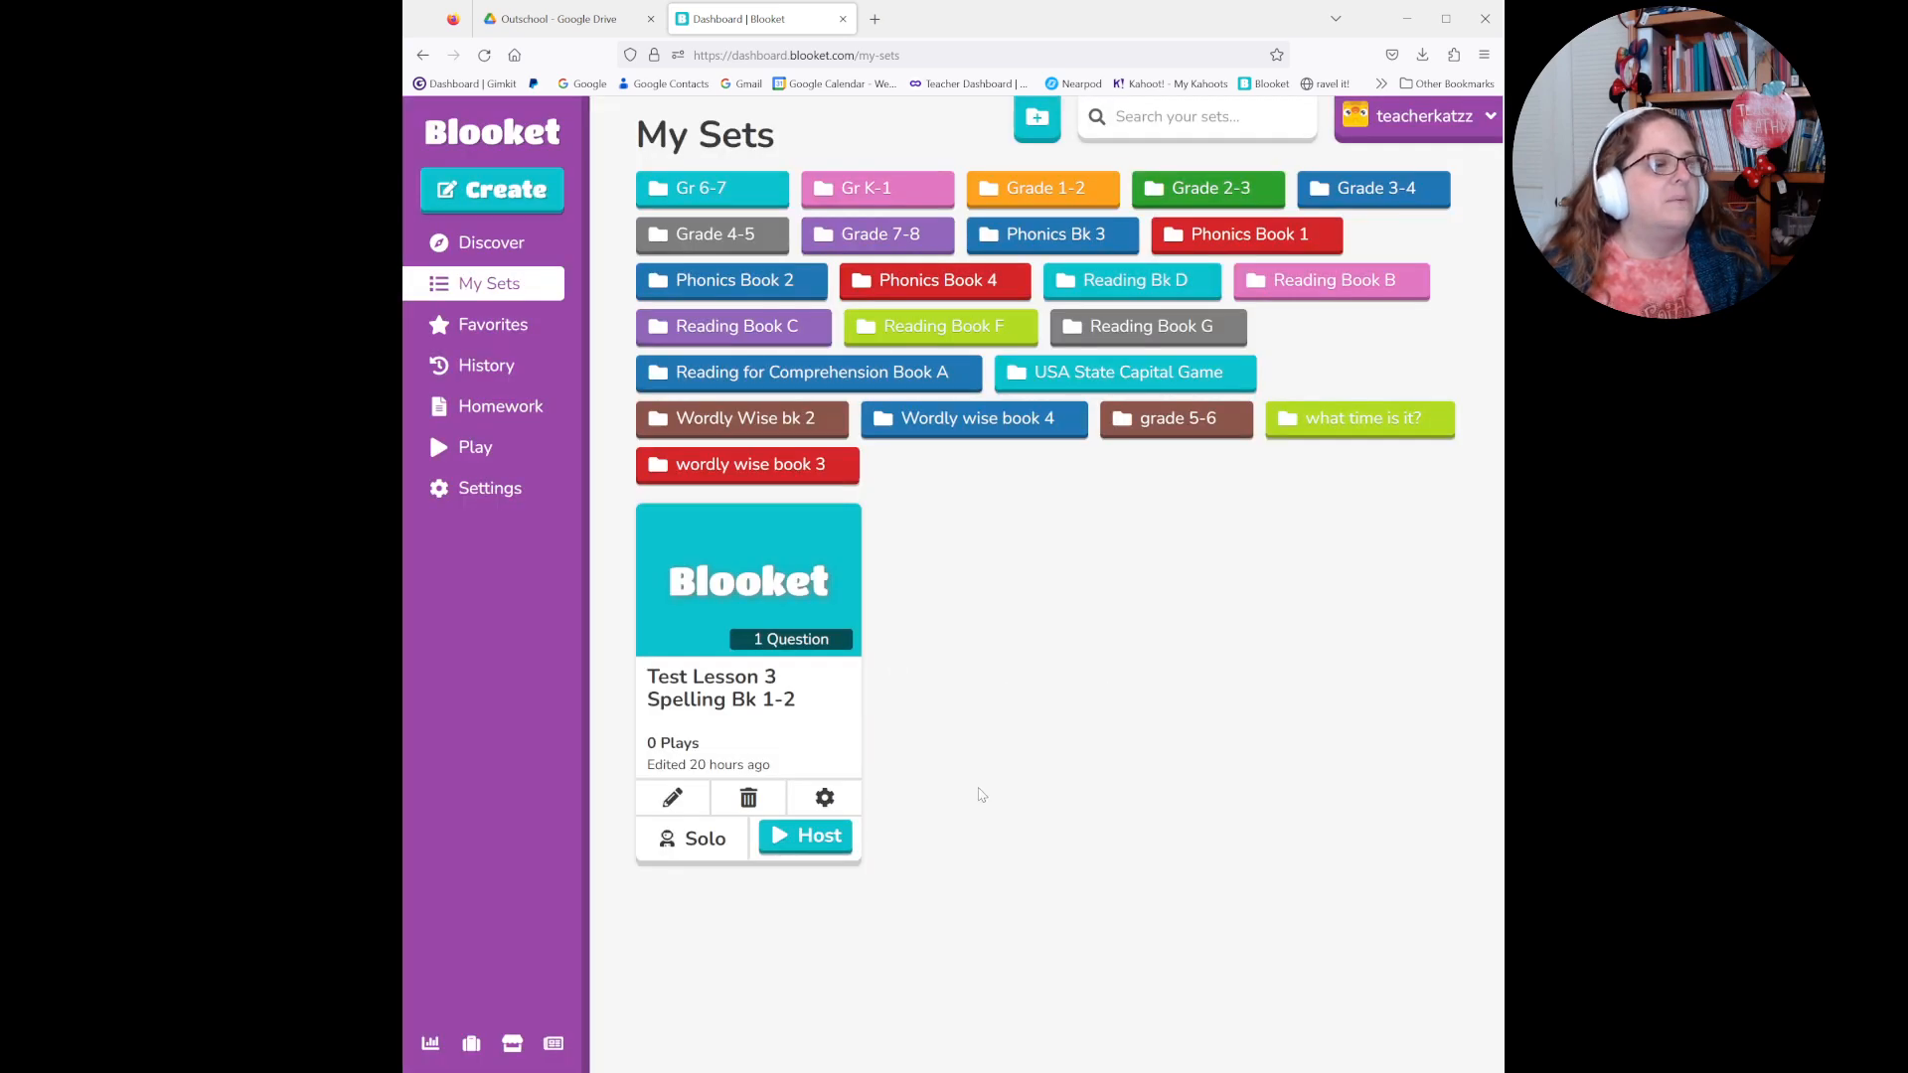
# - Delete the question set "Test Lesson 3 Spelling Bk 1-2" from My Sets
pyautogui.click(825, 798)
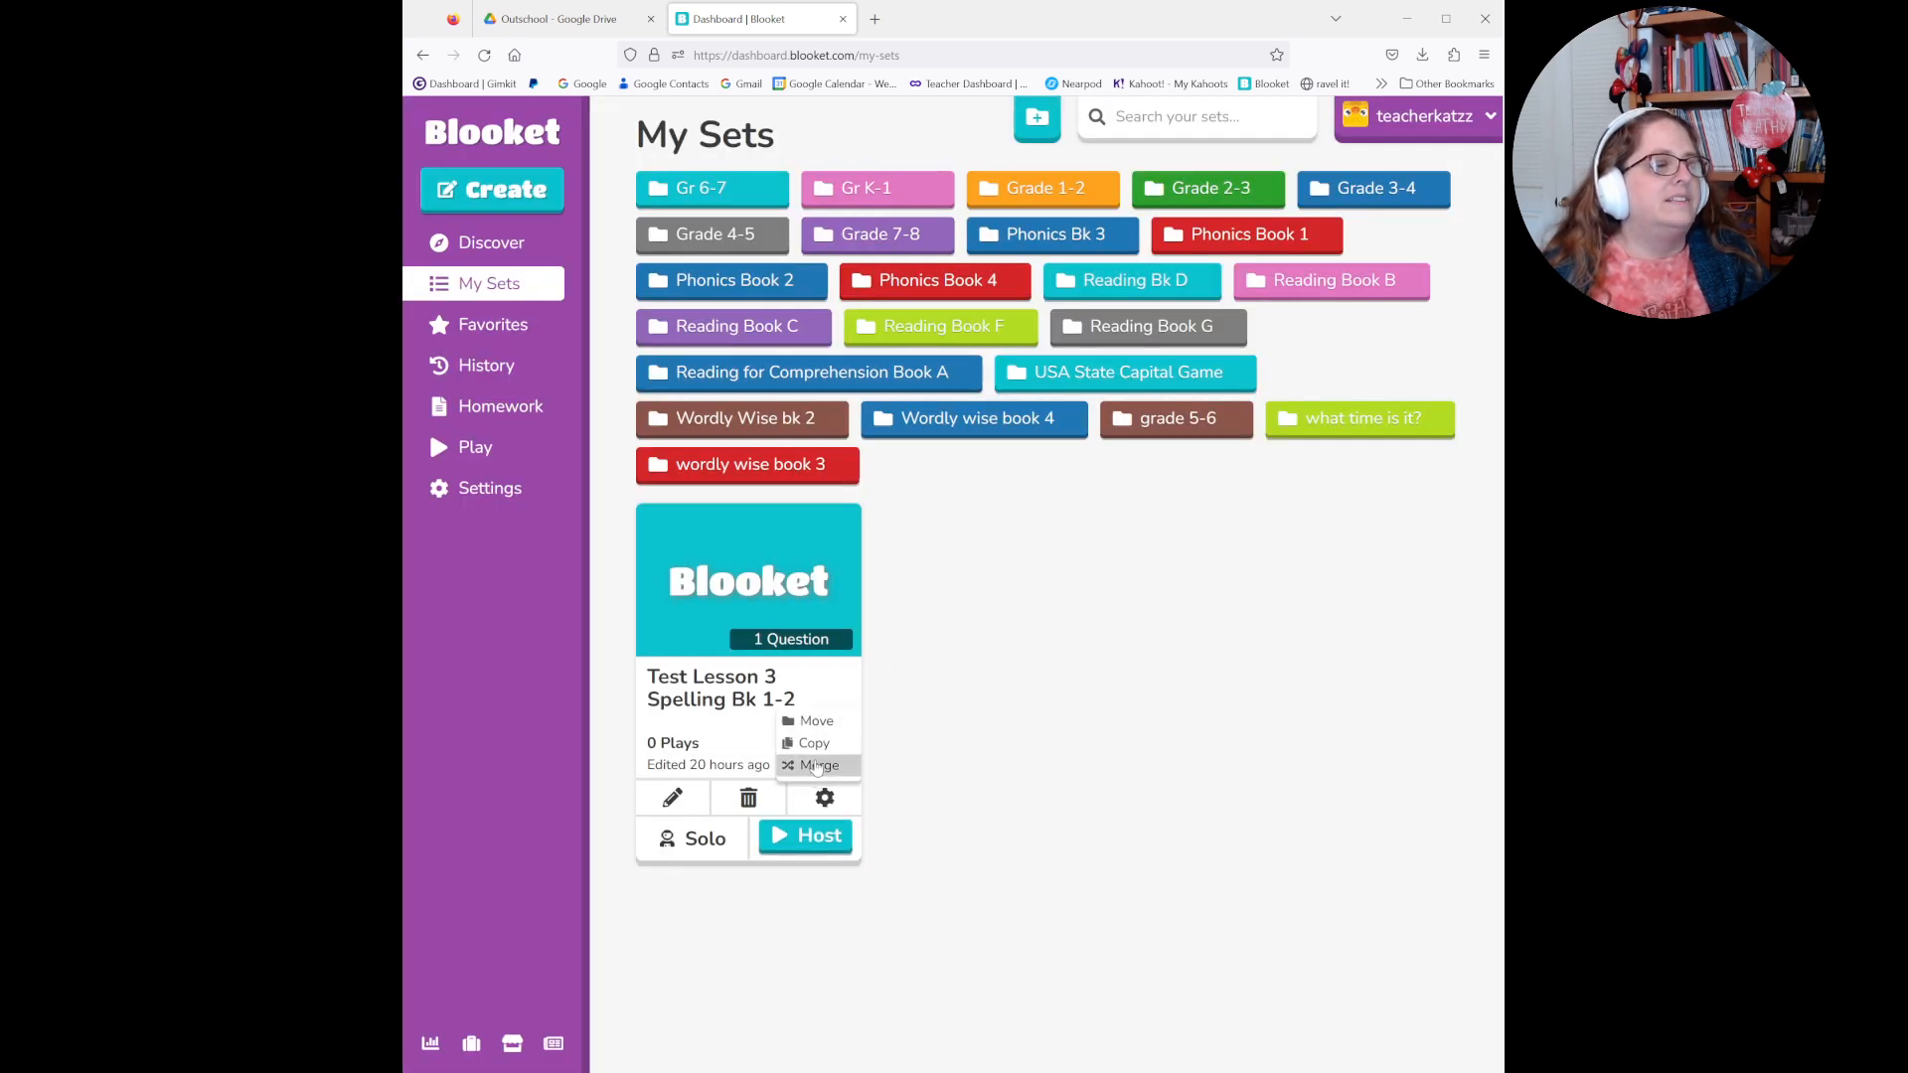
pyautogui.click(751, 799)
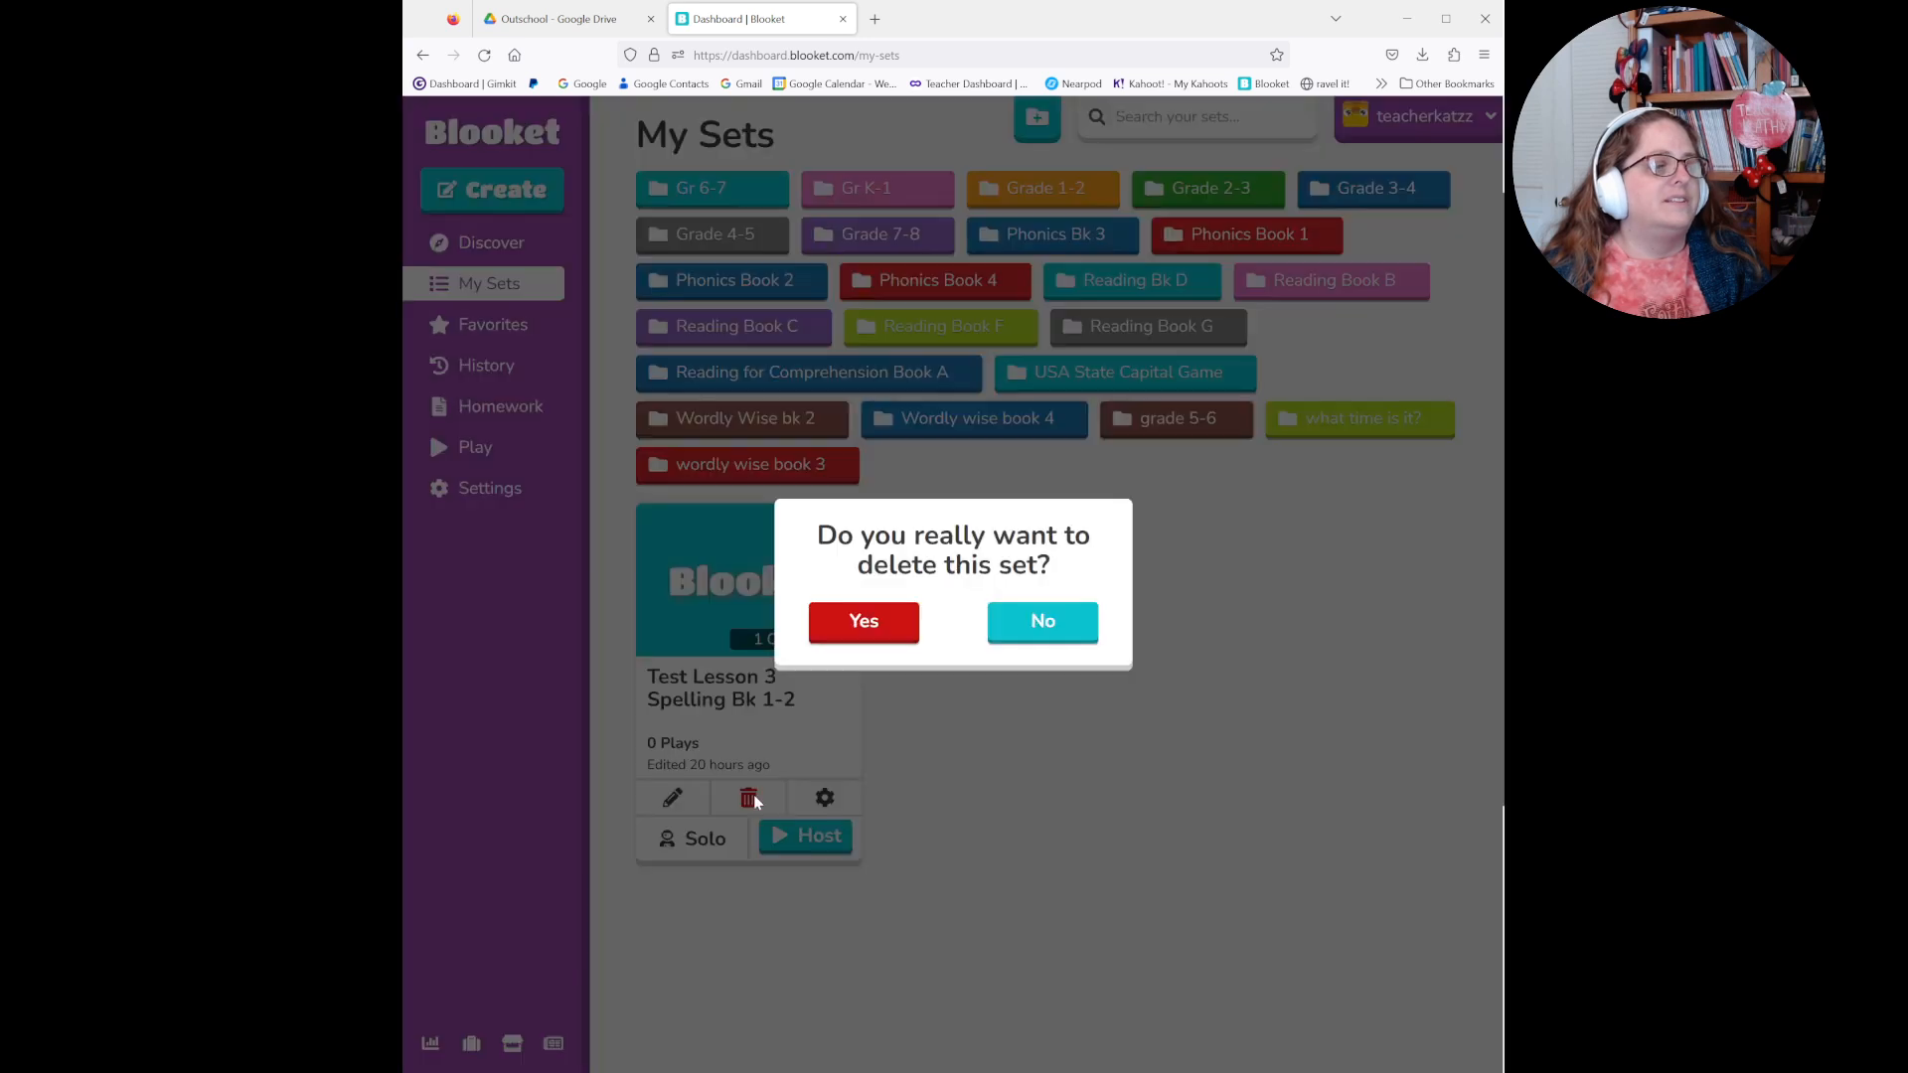
pyautogui.click(863, 636)
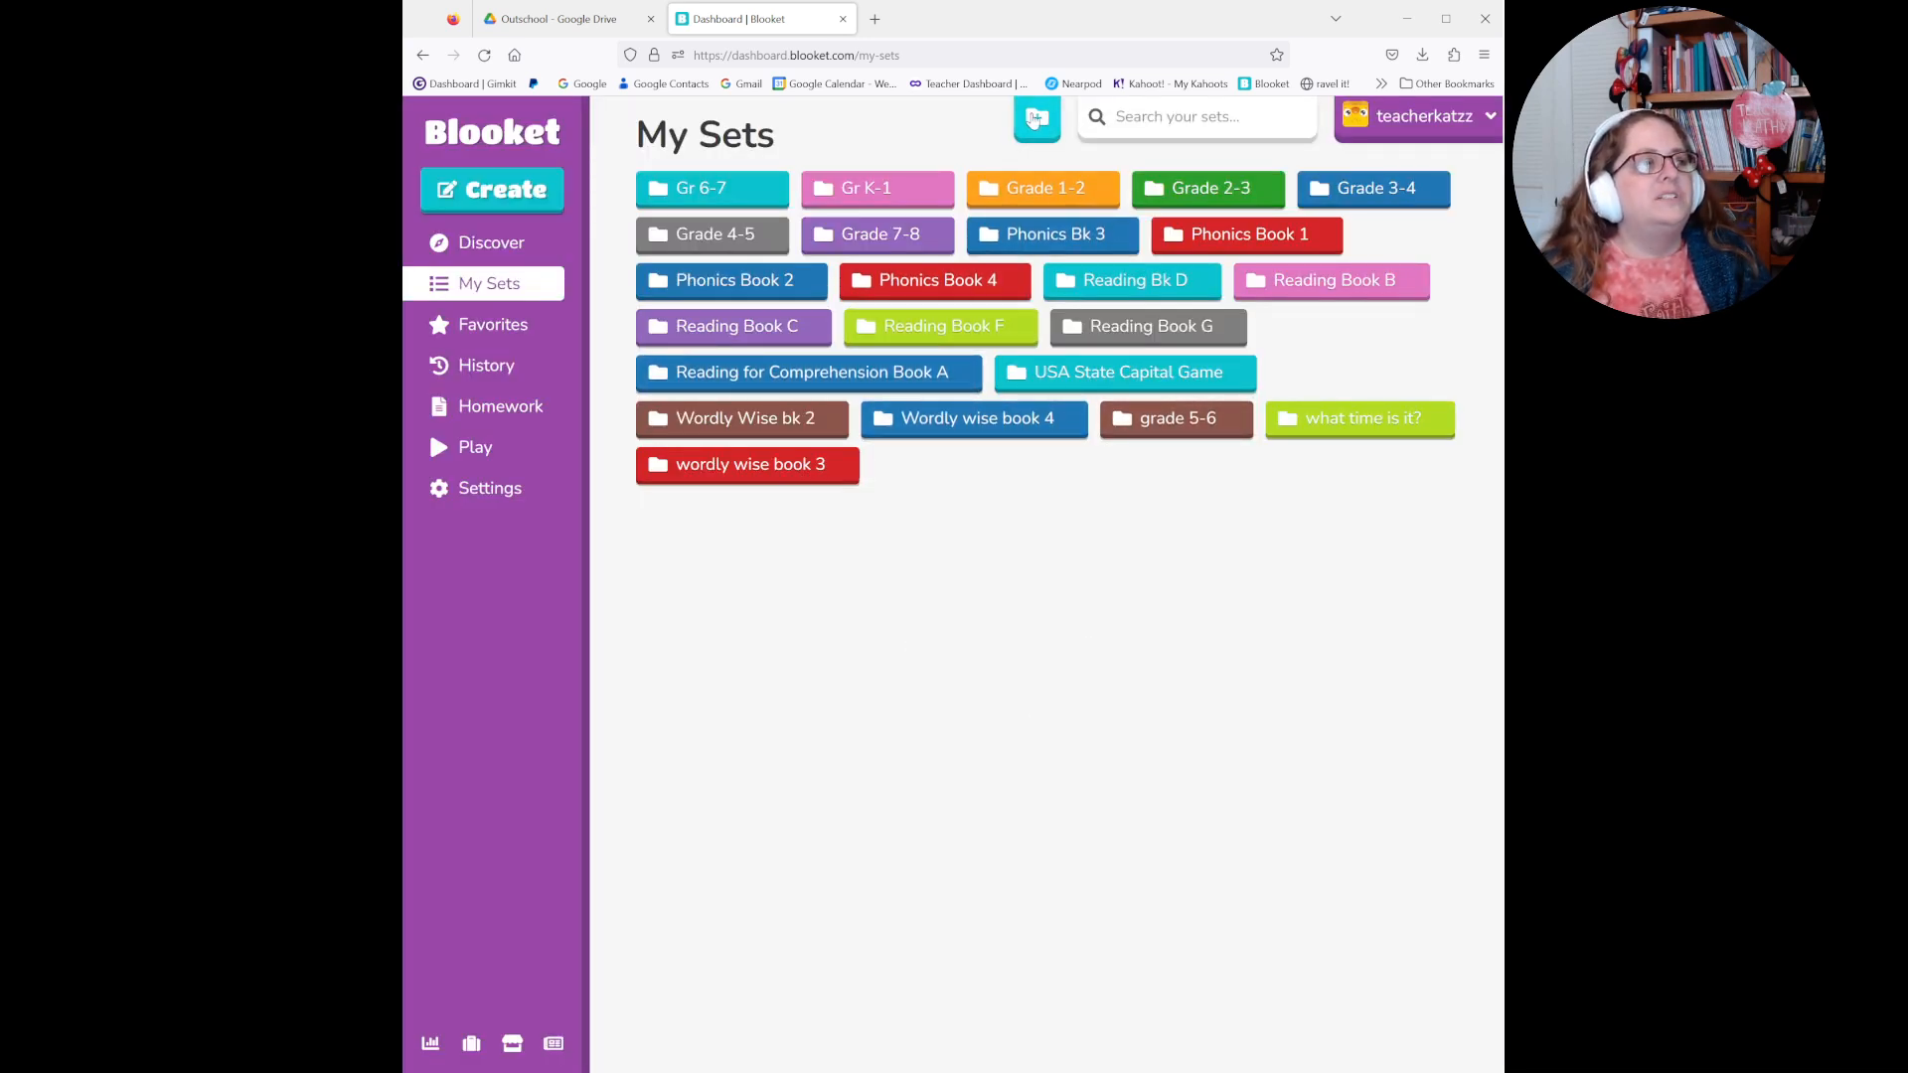
# - Create a red folder named "test folder 2" in My Sets and open it
pyautogui.click(1034, 118)
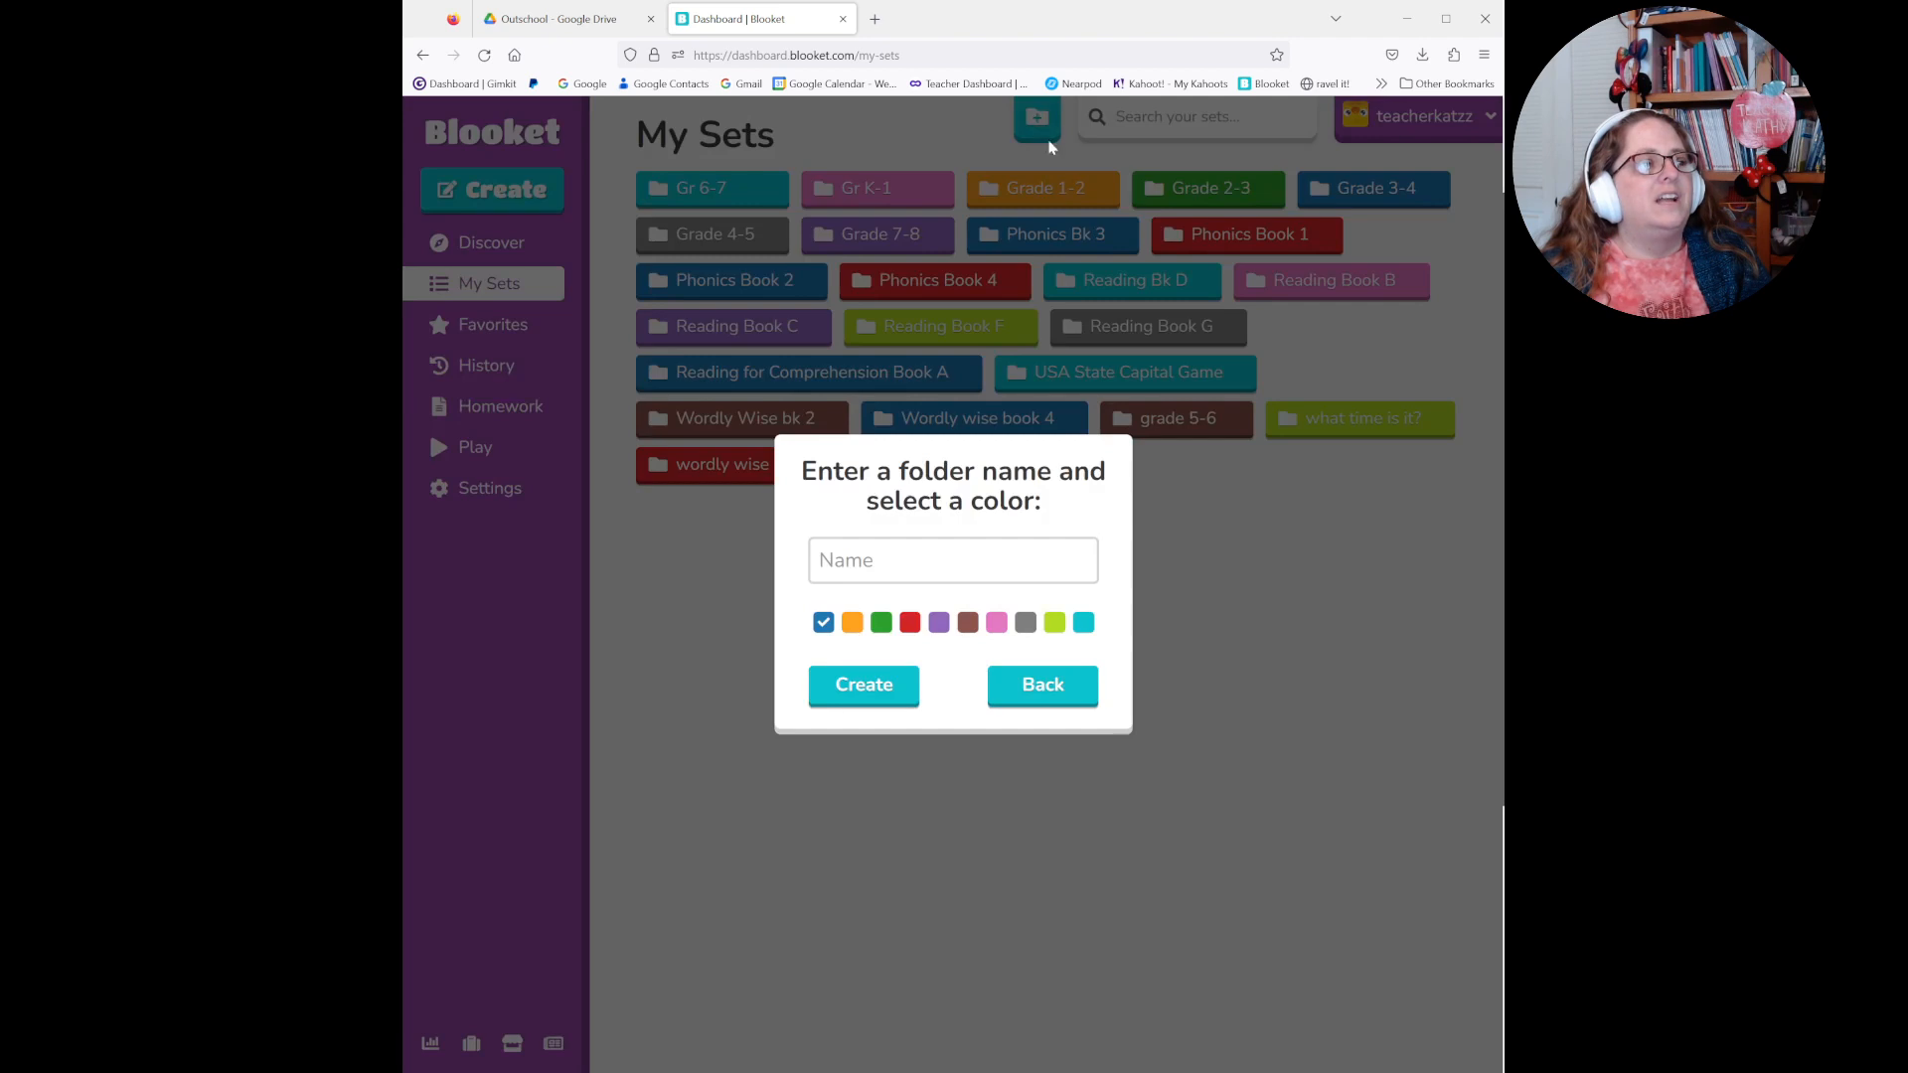
pyautogui.click(890, 561)
pyautogui.write('te')
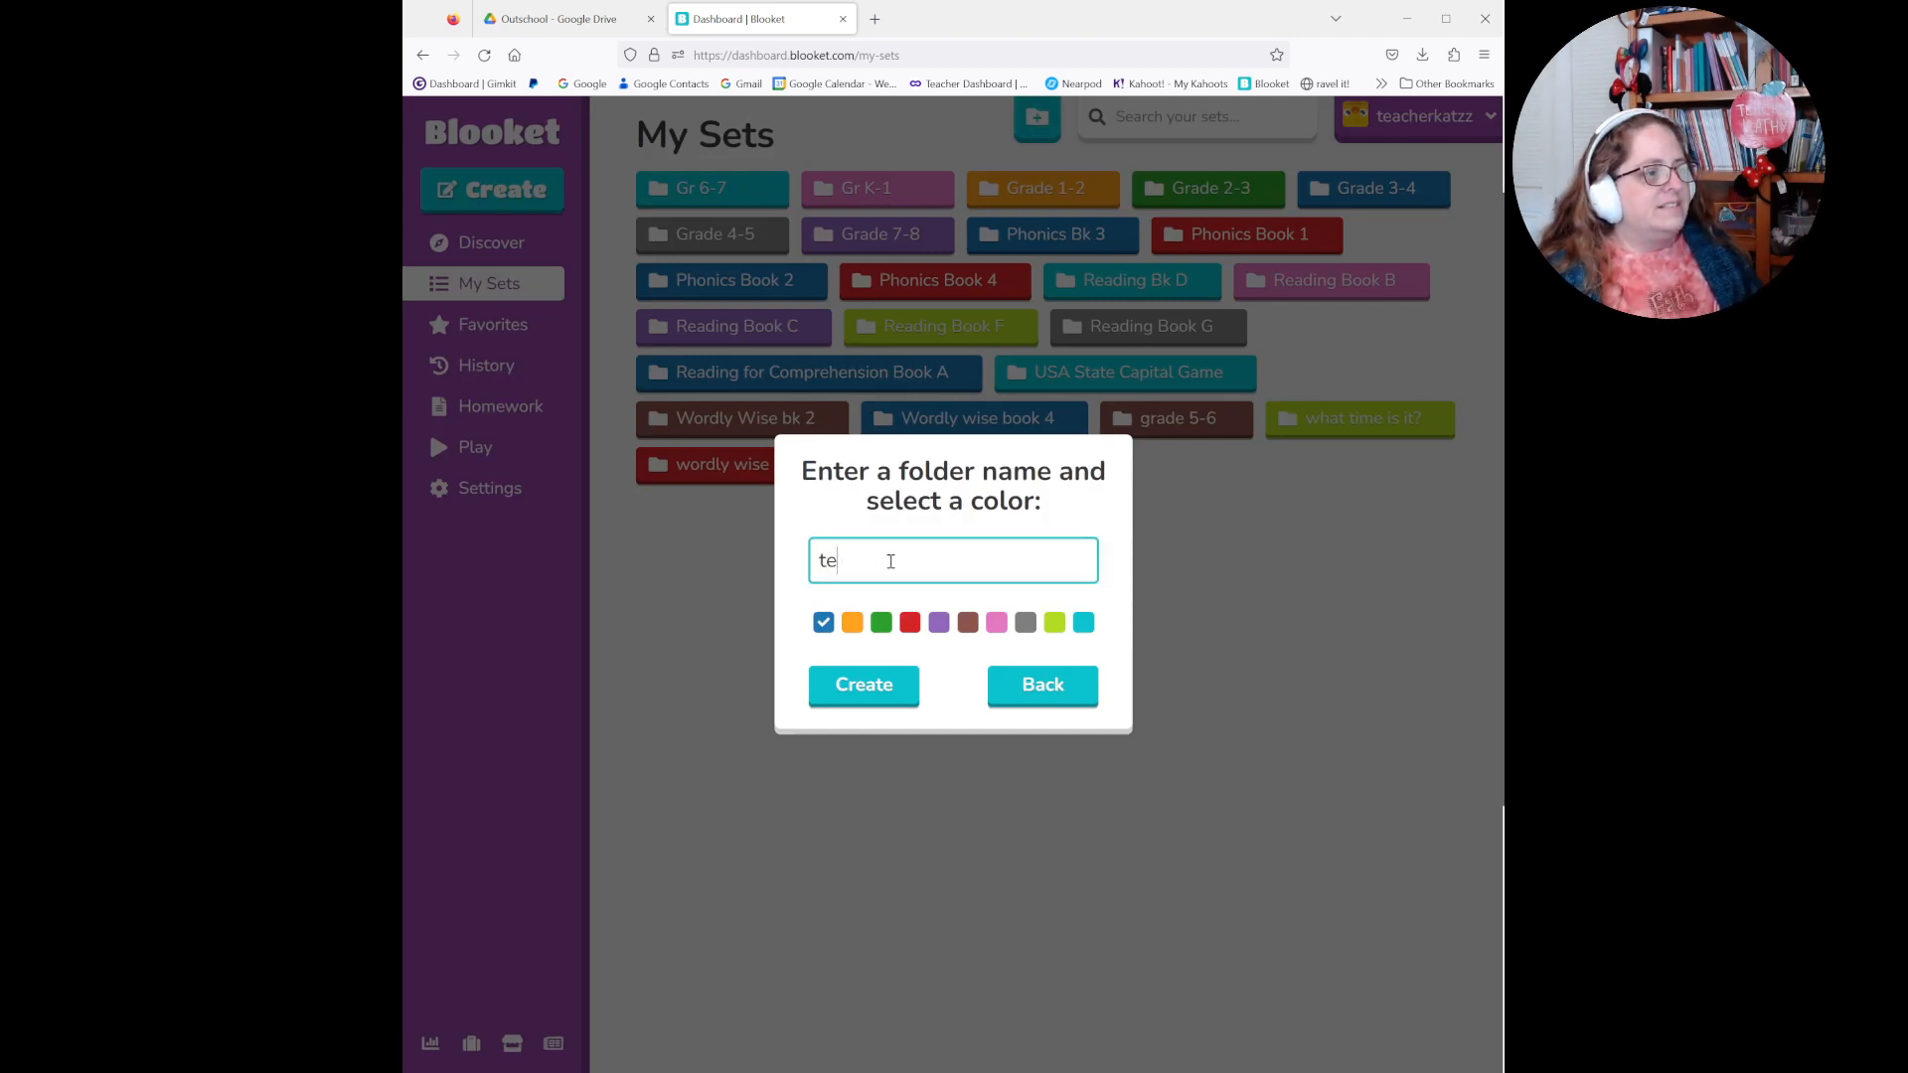
pyautogui.write('st fold')
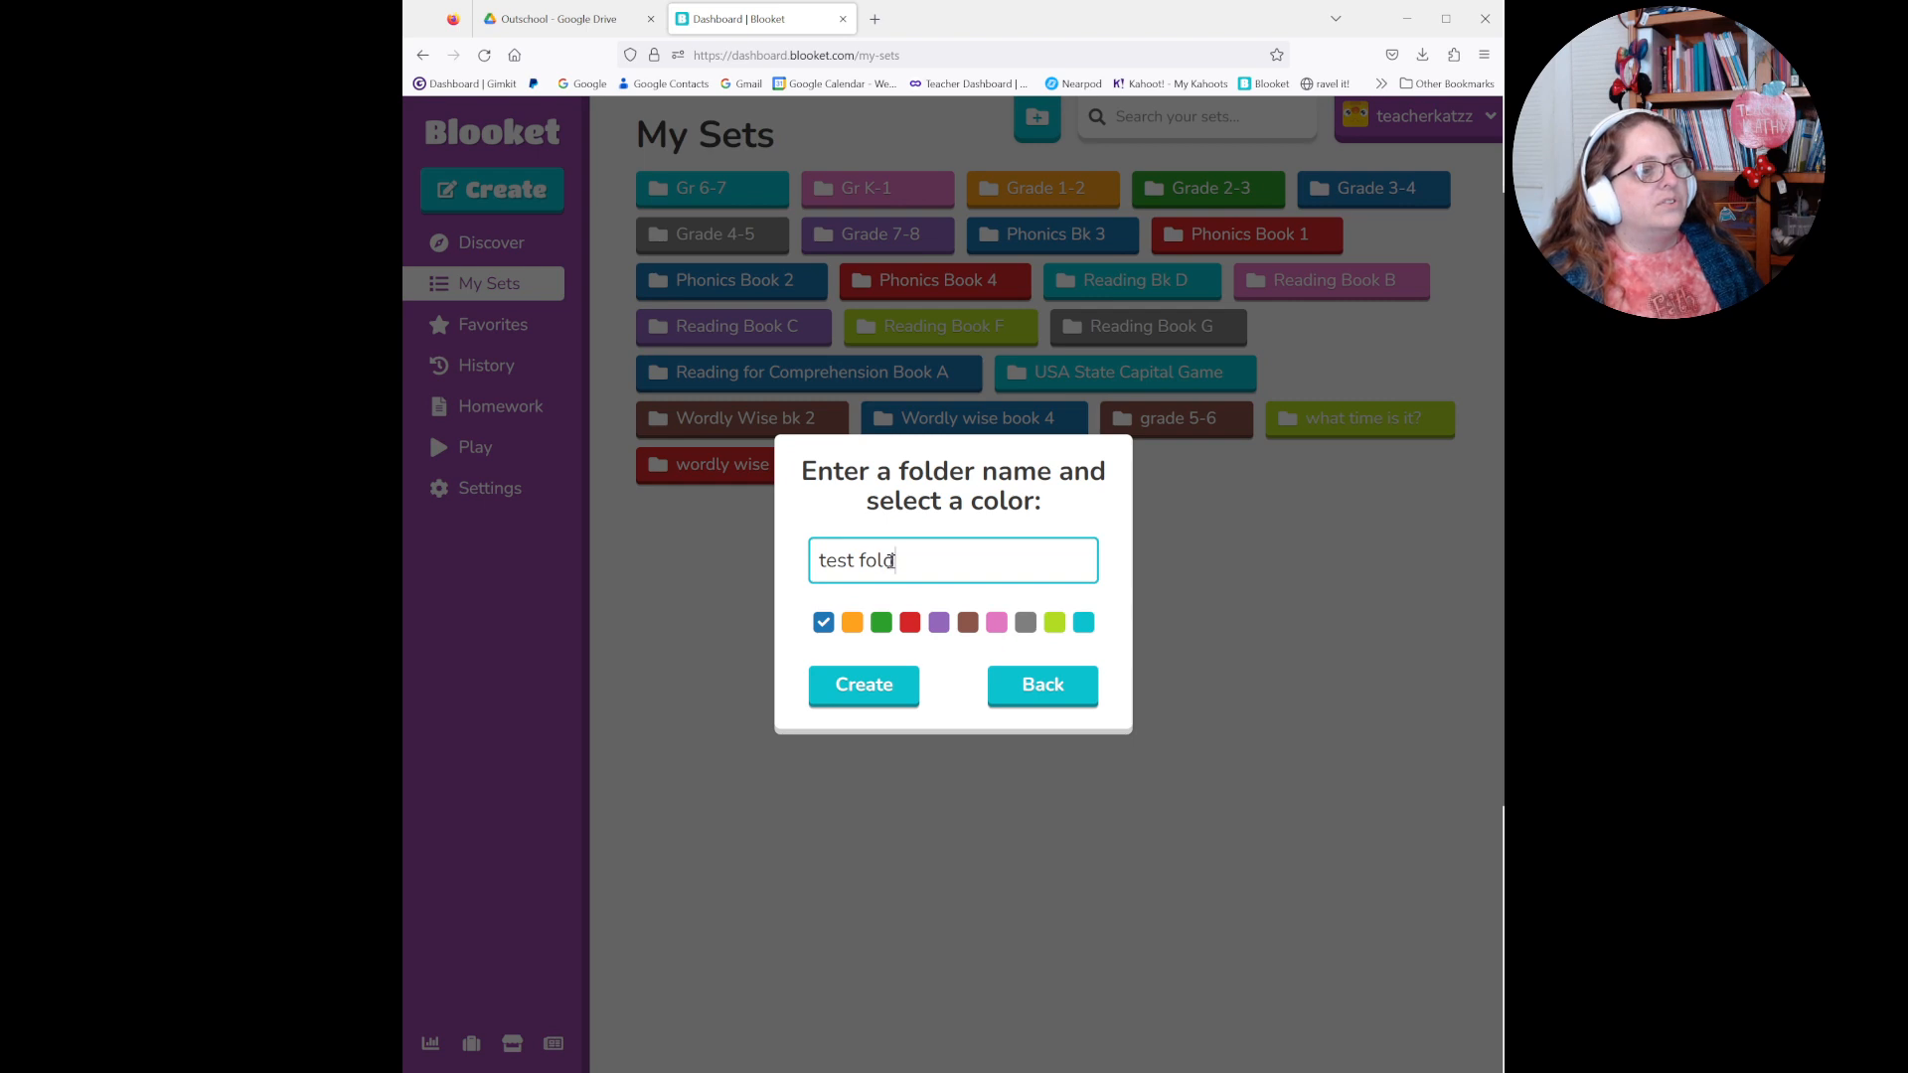
pyautogui.write('er 2')
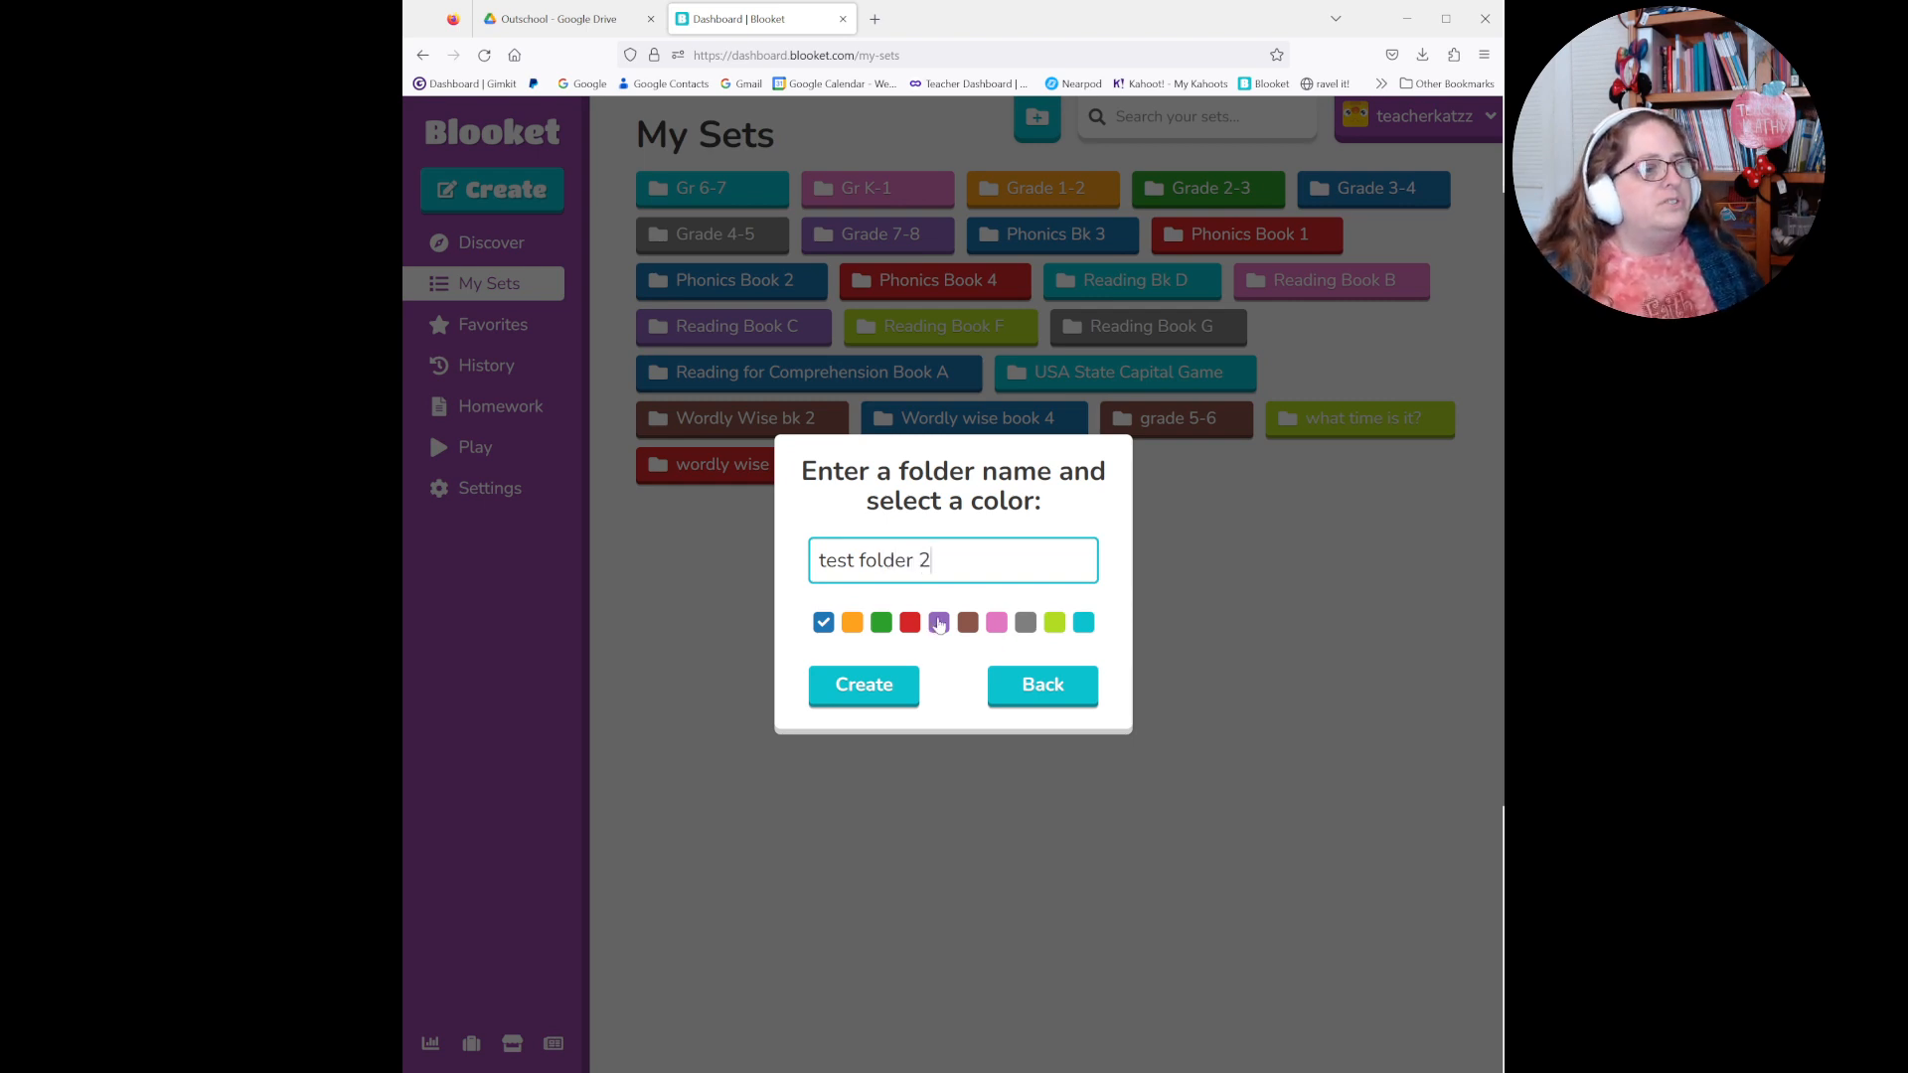
pyautogui.click(906, 623)
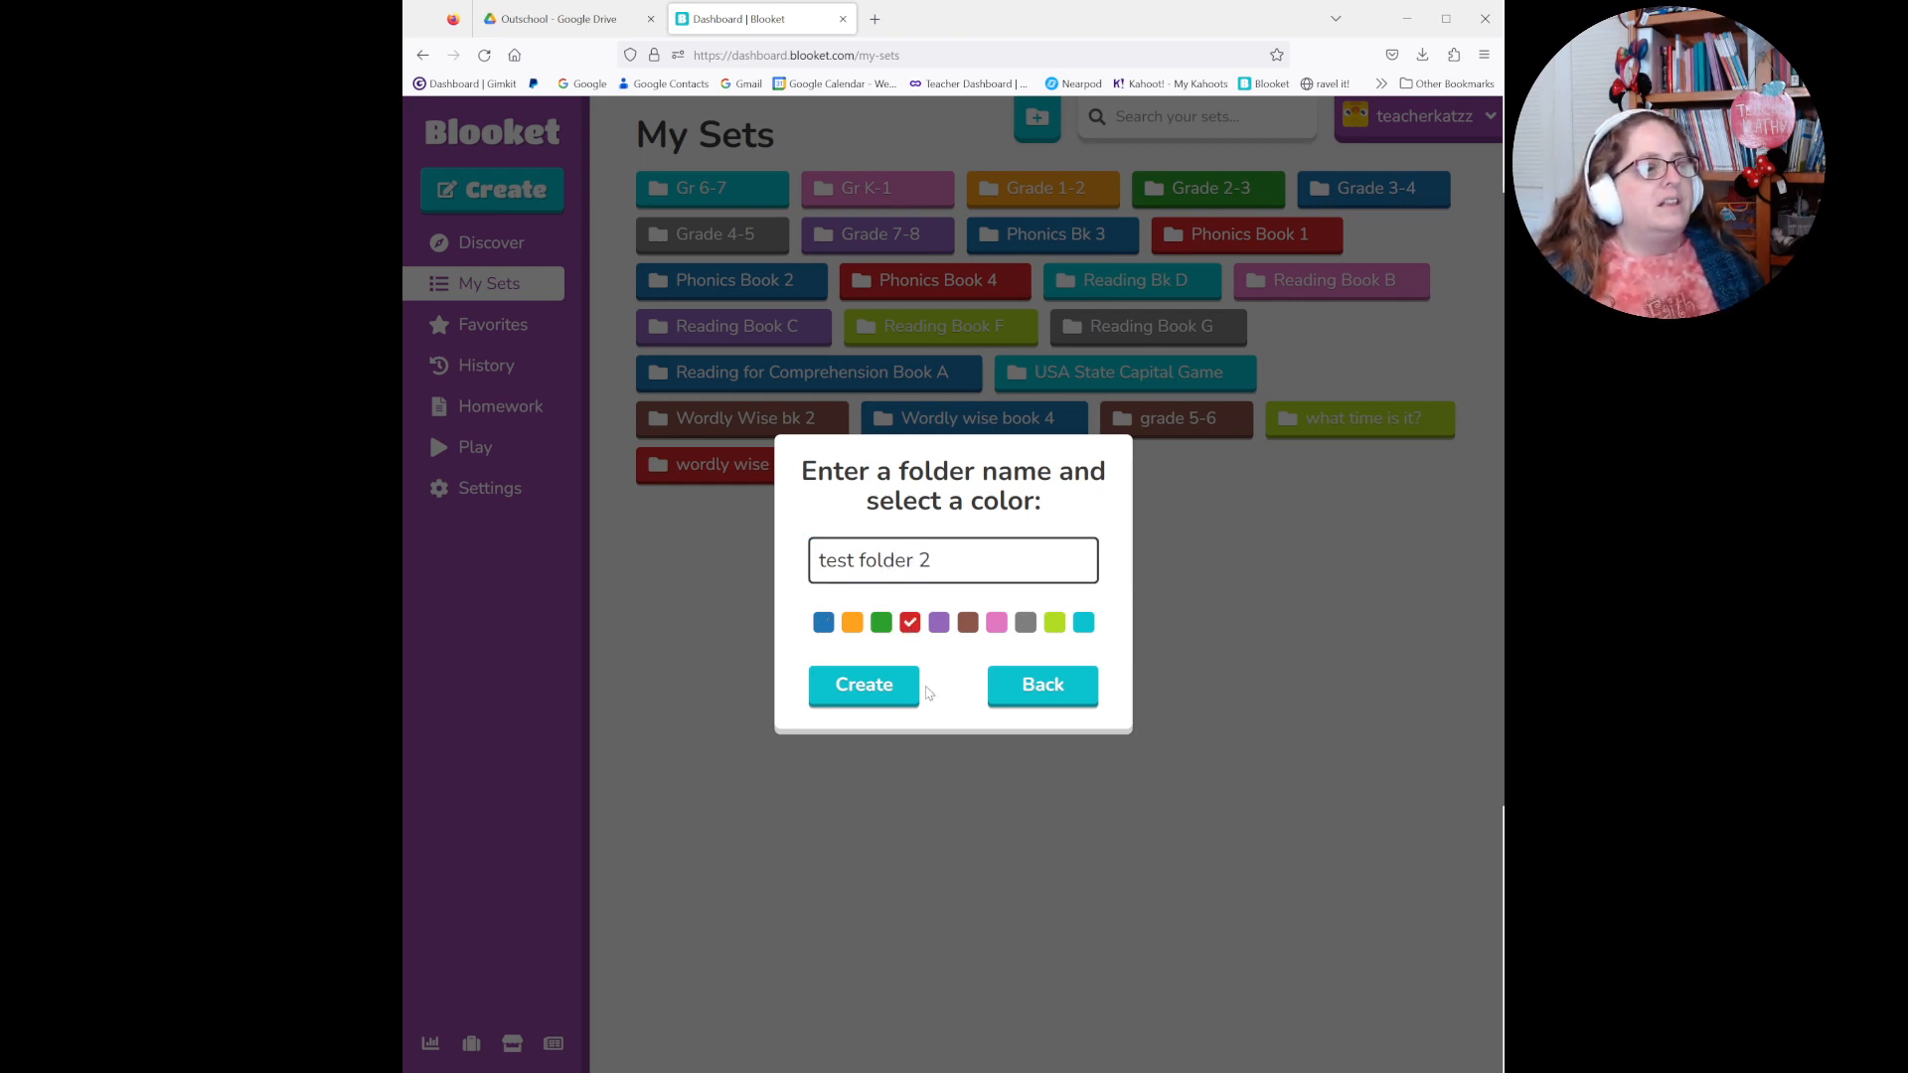
pyautogui.click(874, 685)
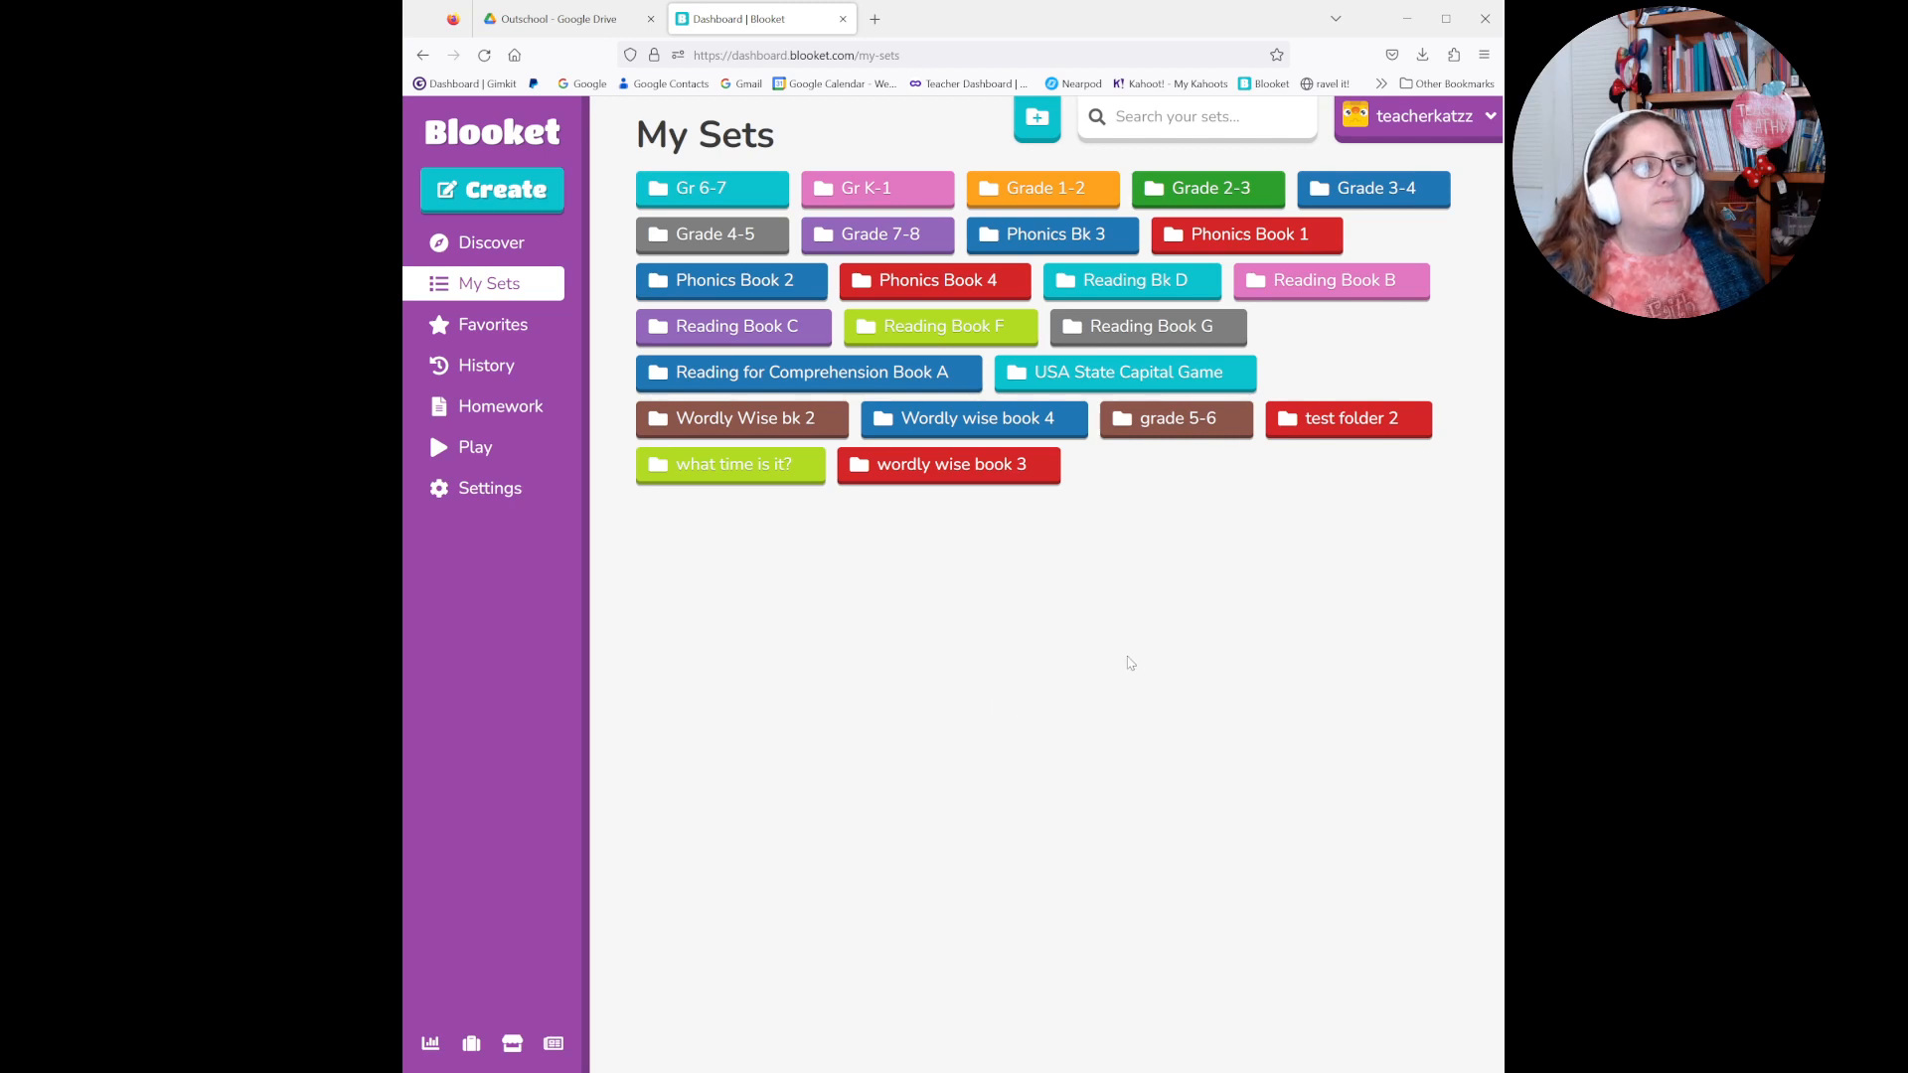
pyautogui.click(1337, 426)
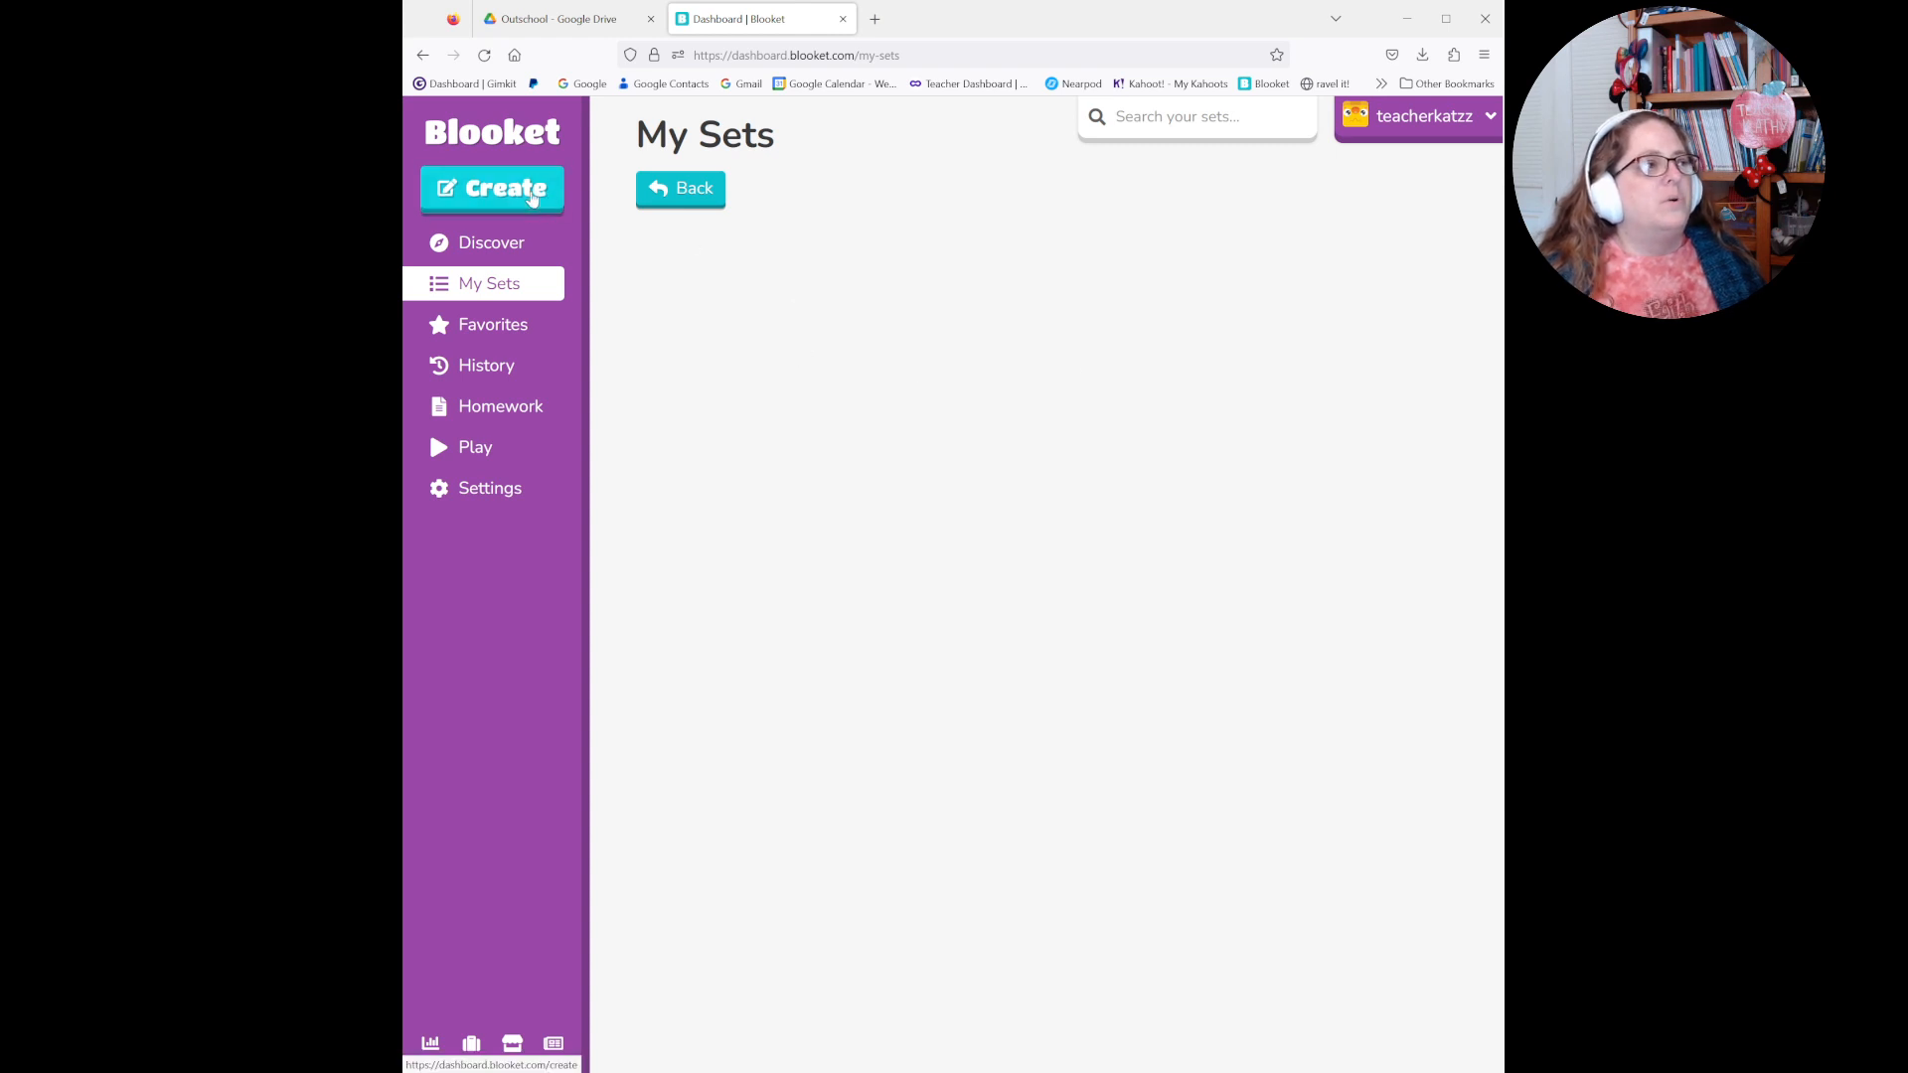
# - Create a private question set titled "Test game 2" using the manual creation method, leaving the description empty
pyautogui.click(530, 198)
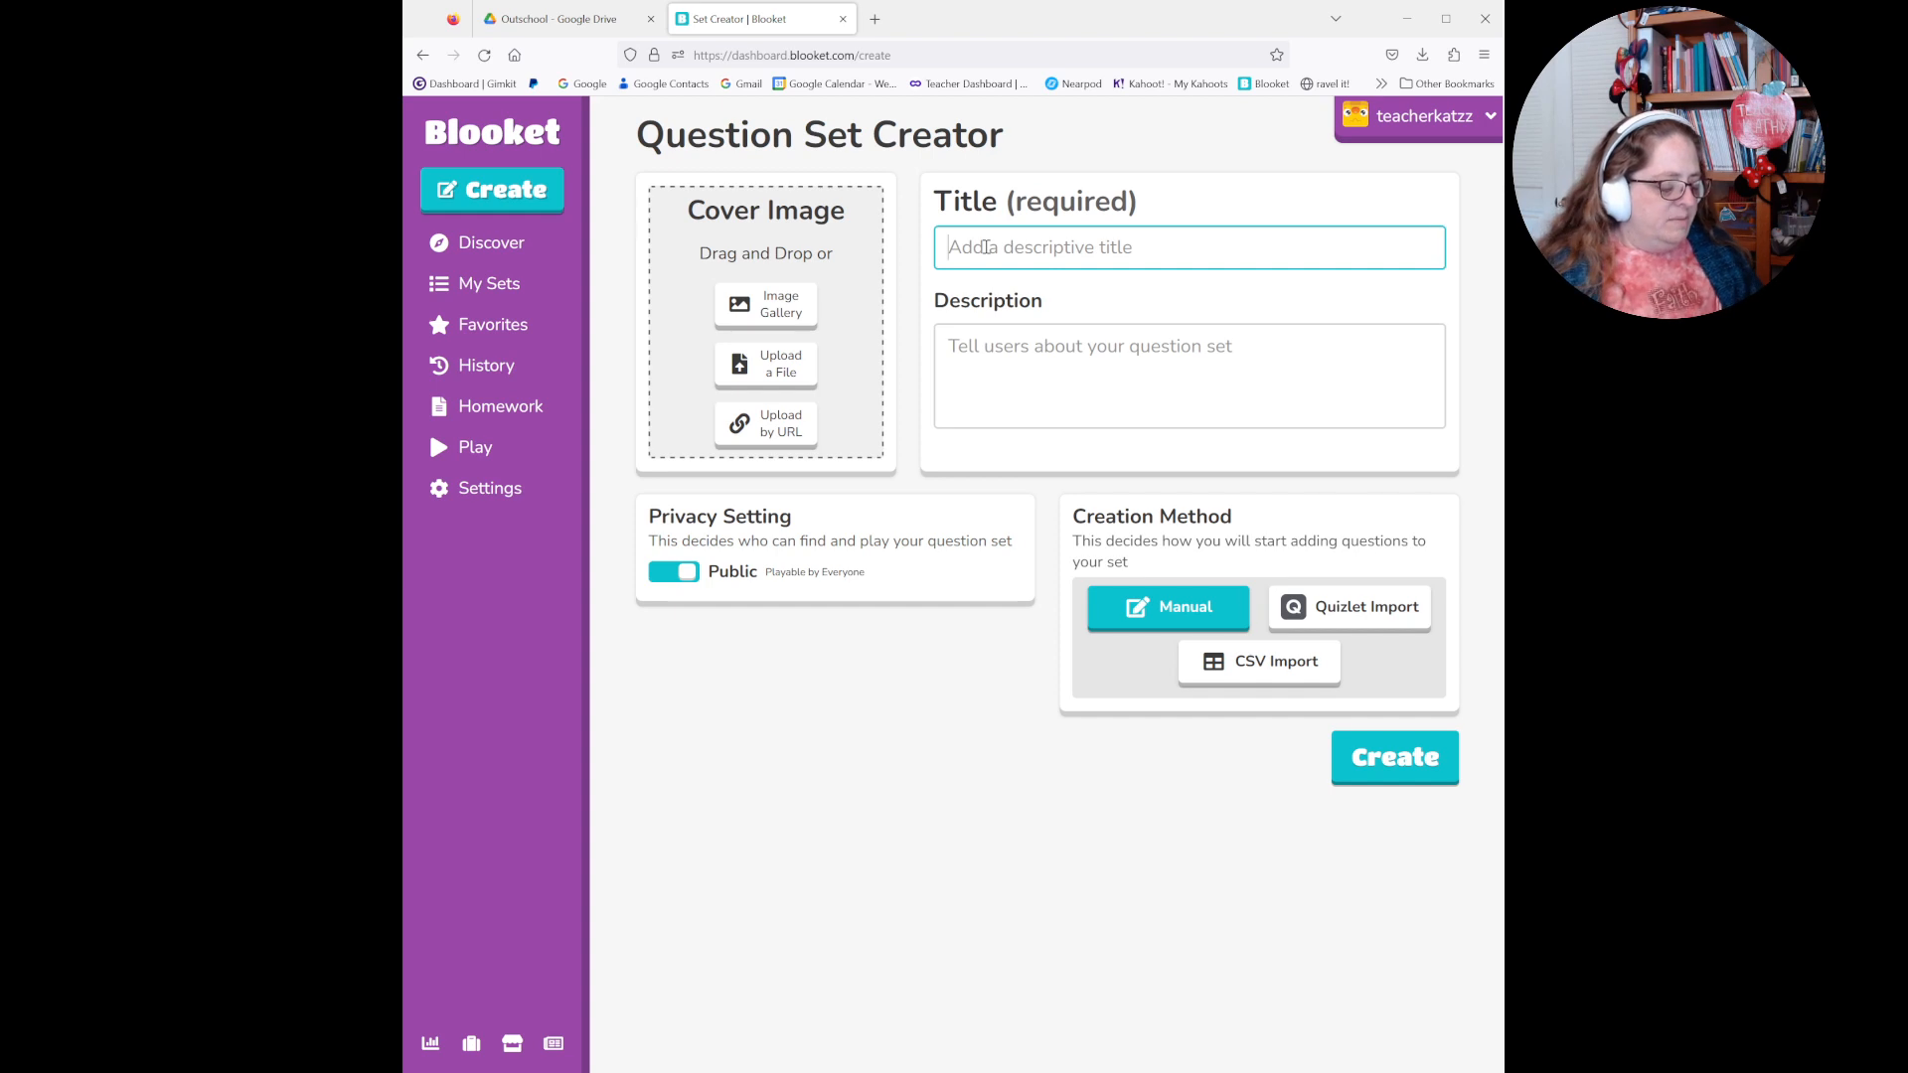
pyautogui.write('Test game')
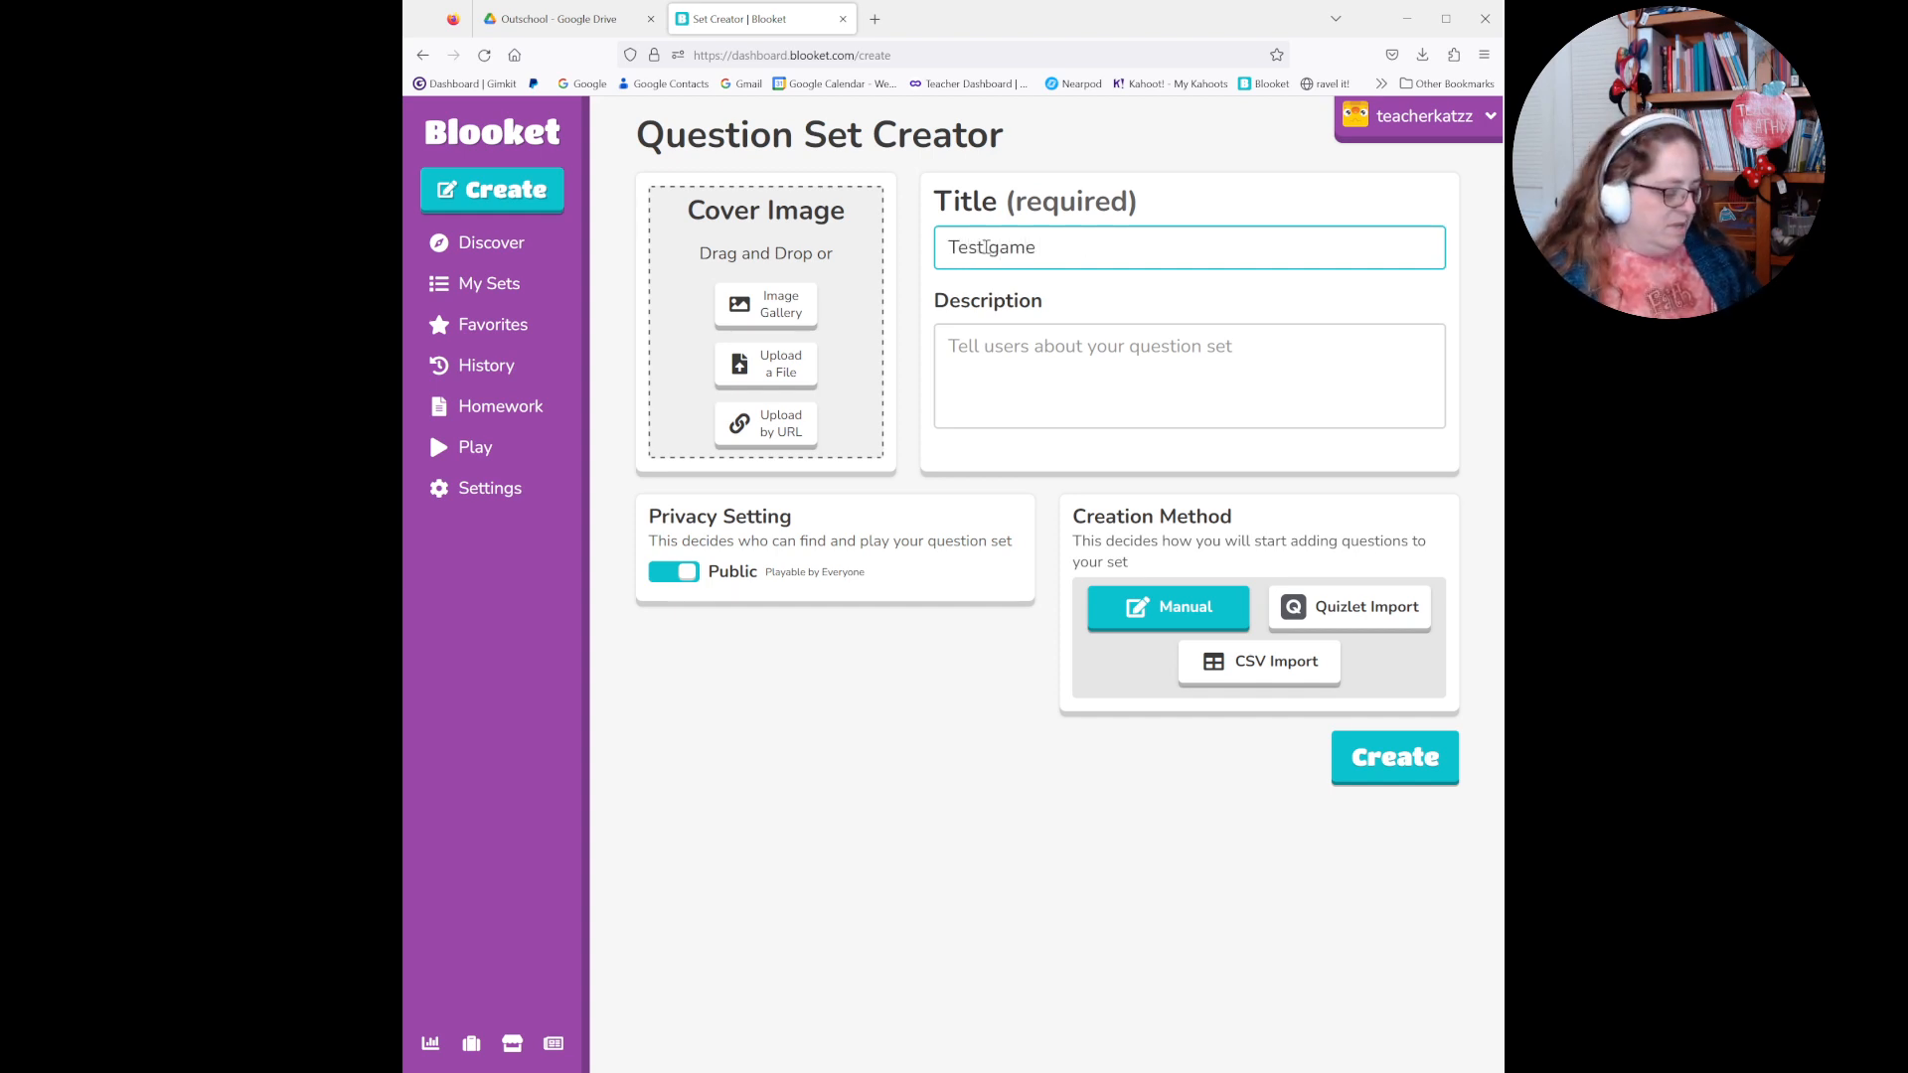
pyautogui.write(' 2')
pyautogui.click(686, 575)
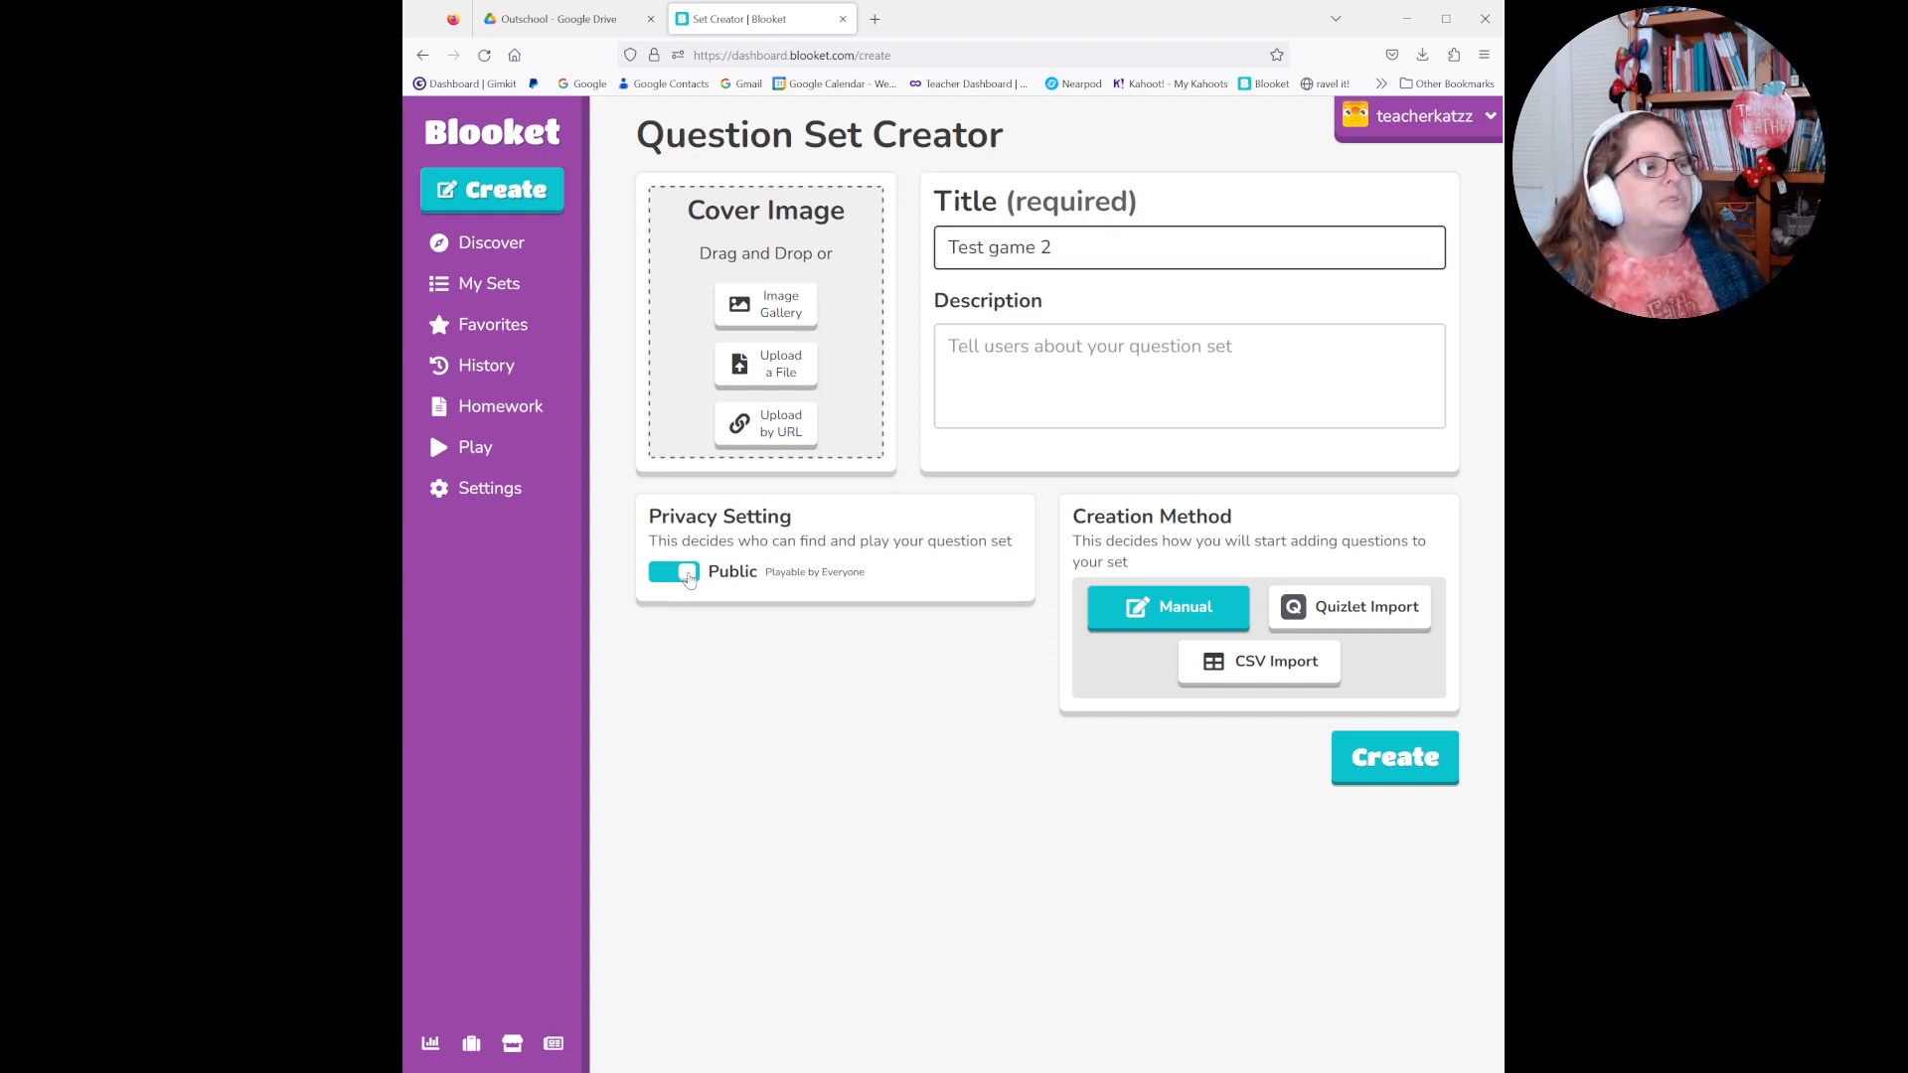
pyautogui.click(1007, 349)
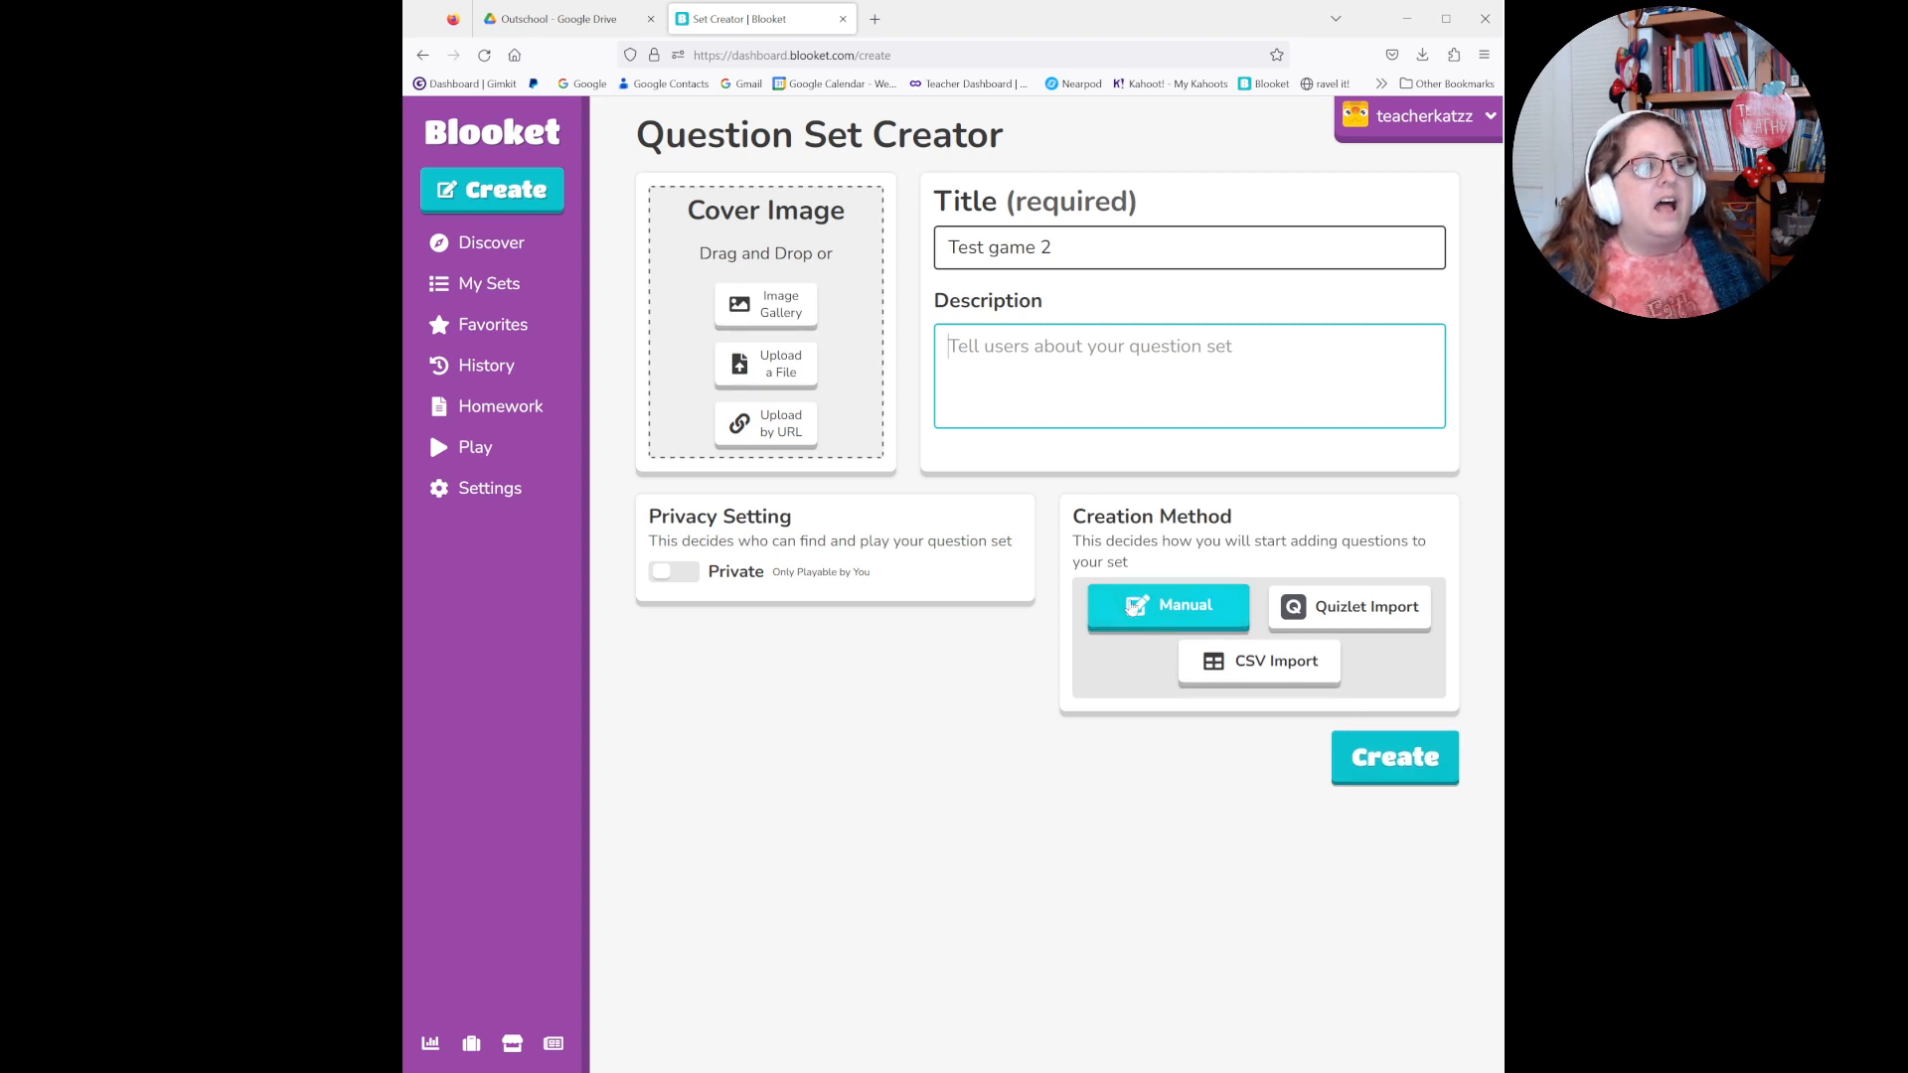
pyautogui.click(1388, 753)
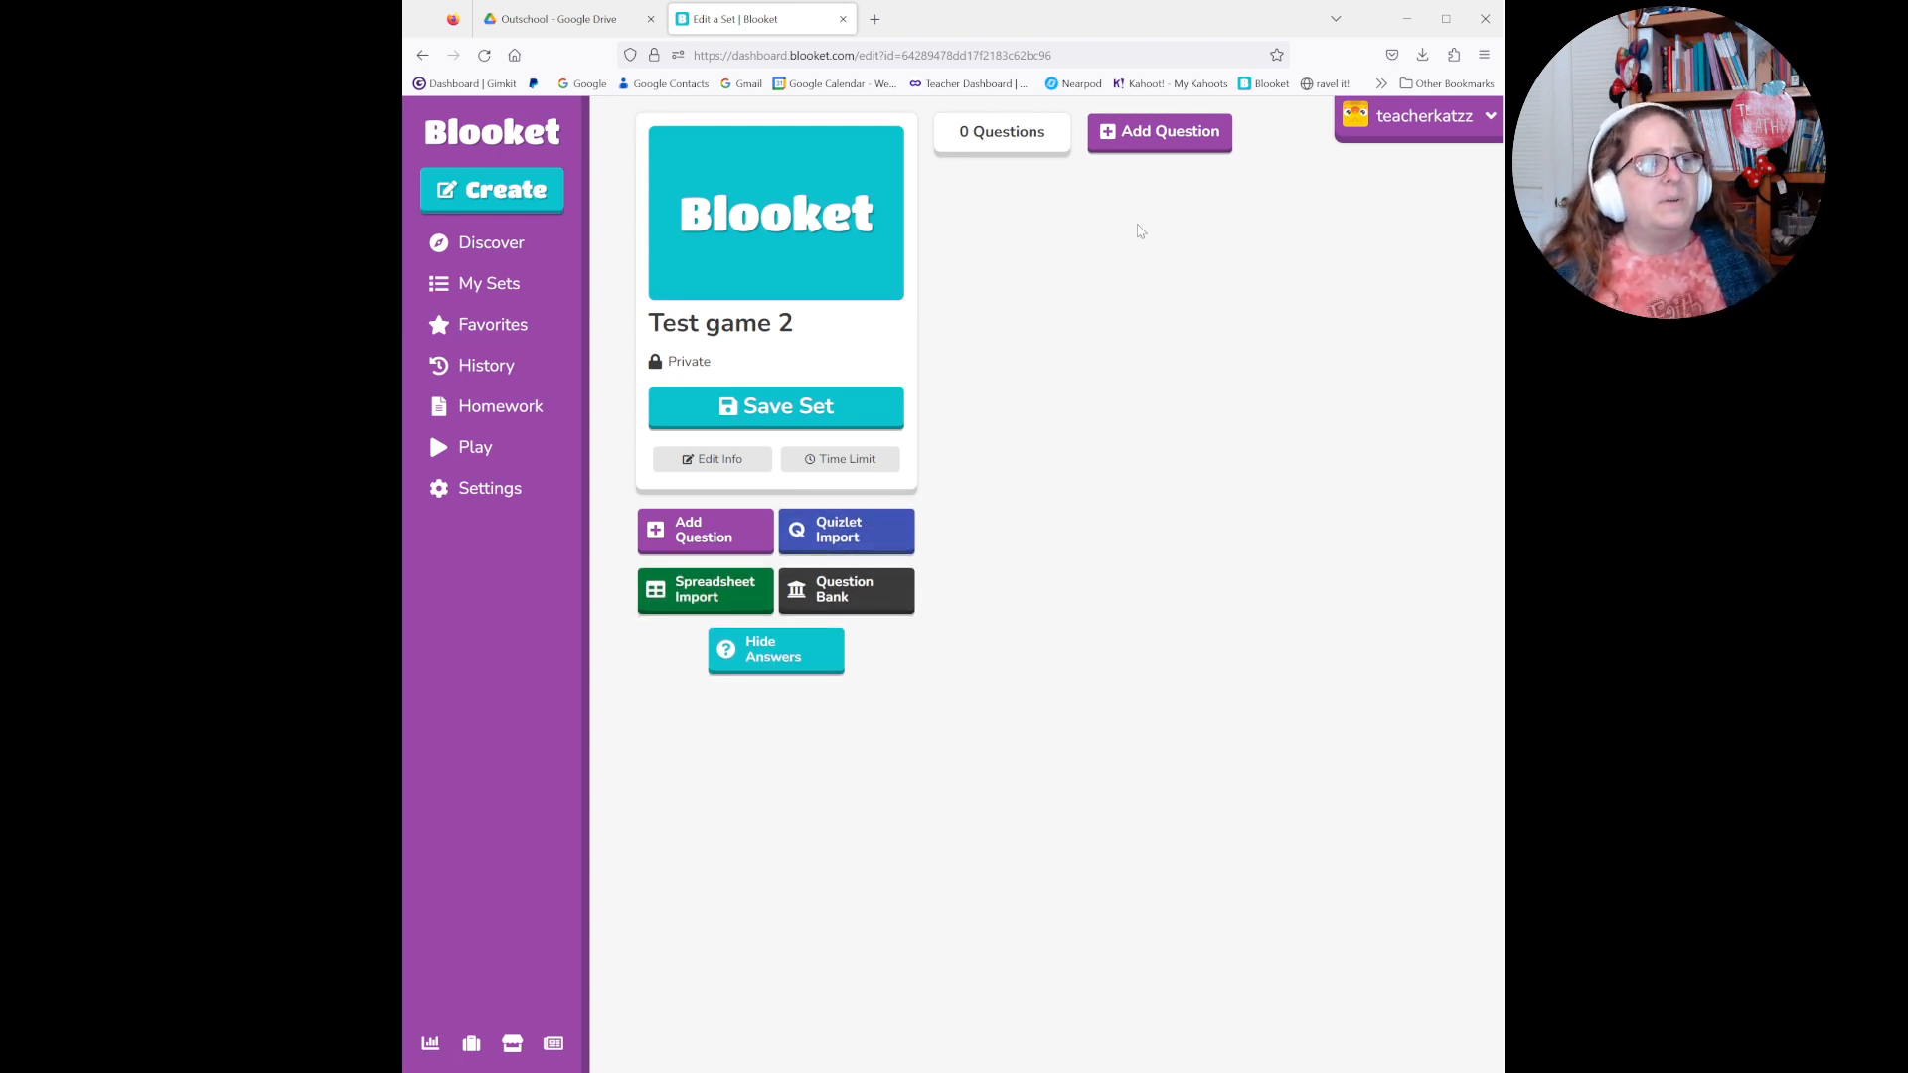
# - Add a multiple-choice question to the set with the text "how to spell car"
pyautogui.click(1150, 132)
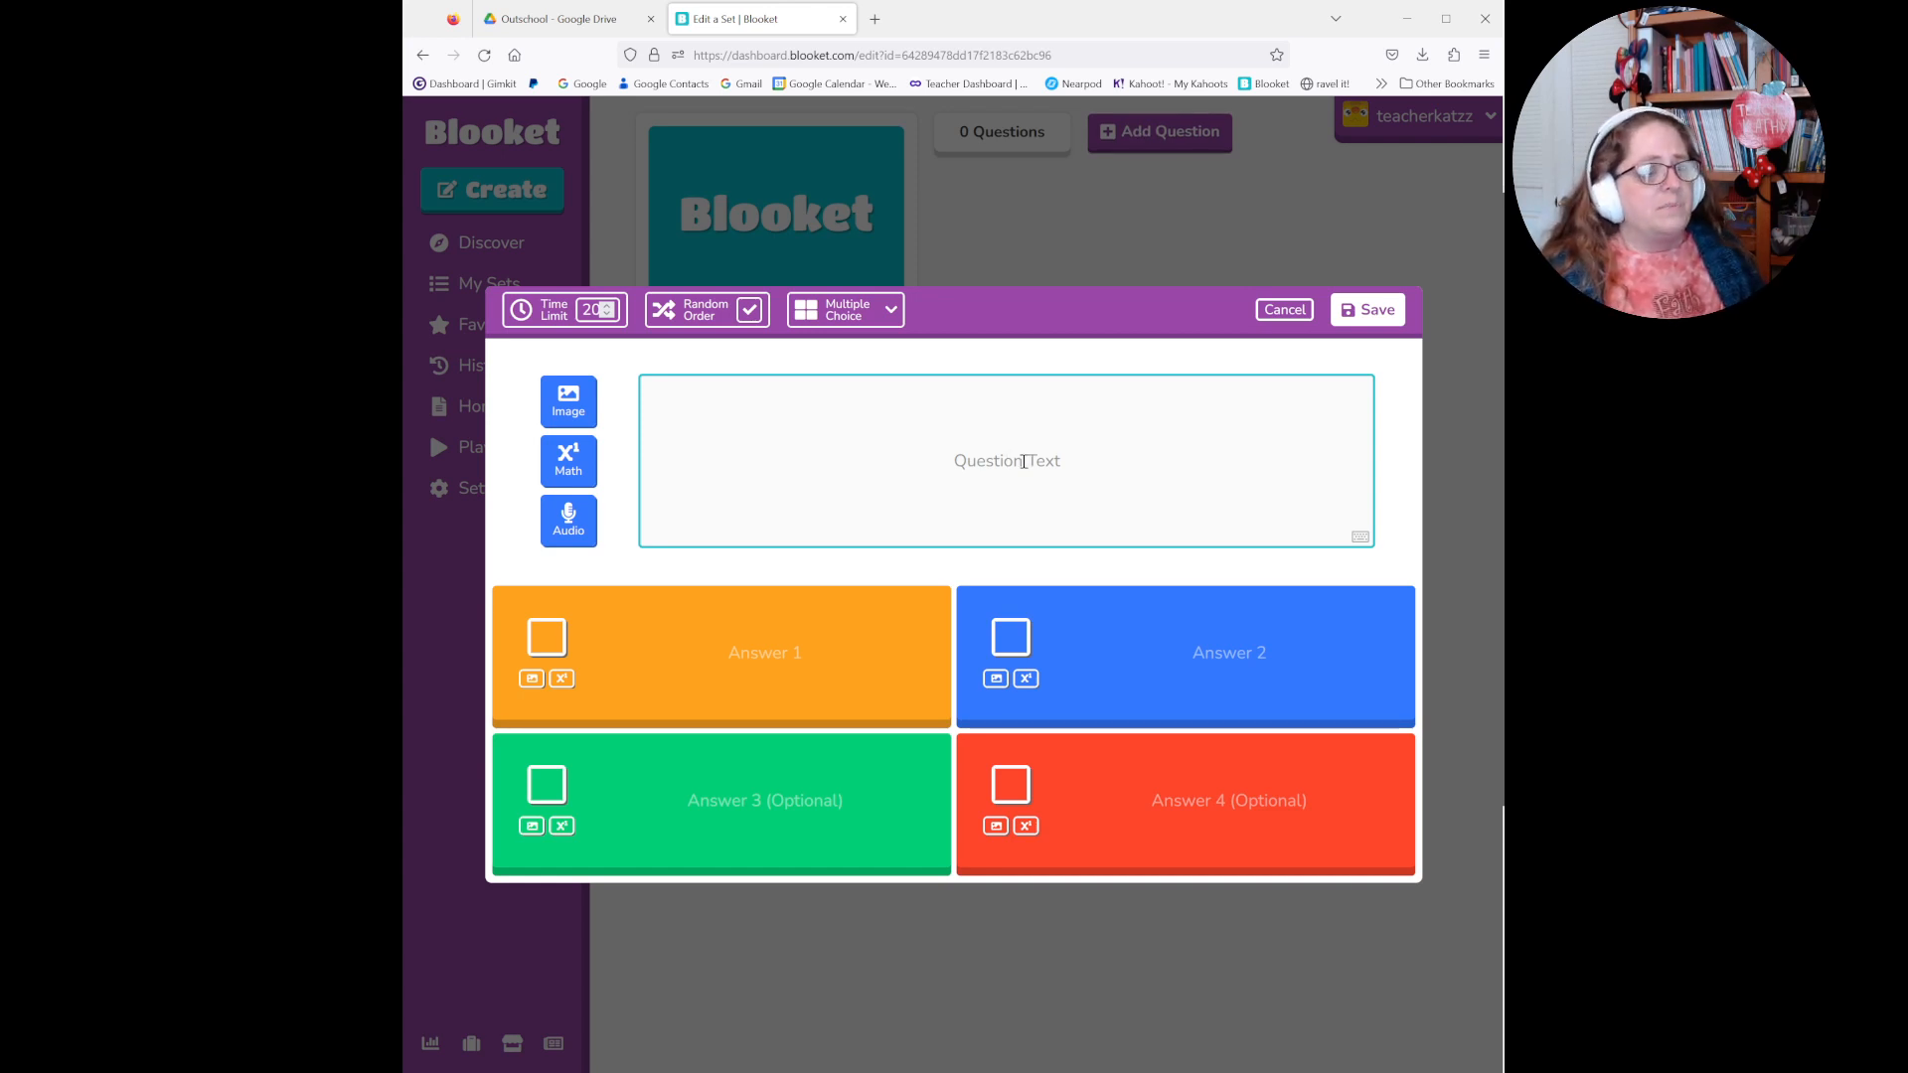
pyautogui.write('how to s')
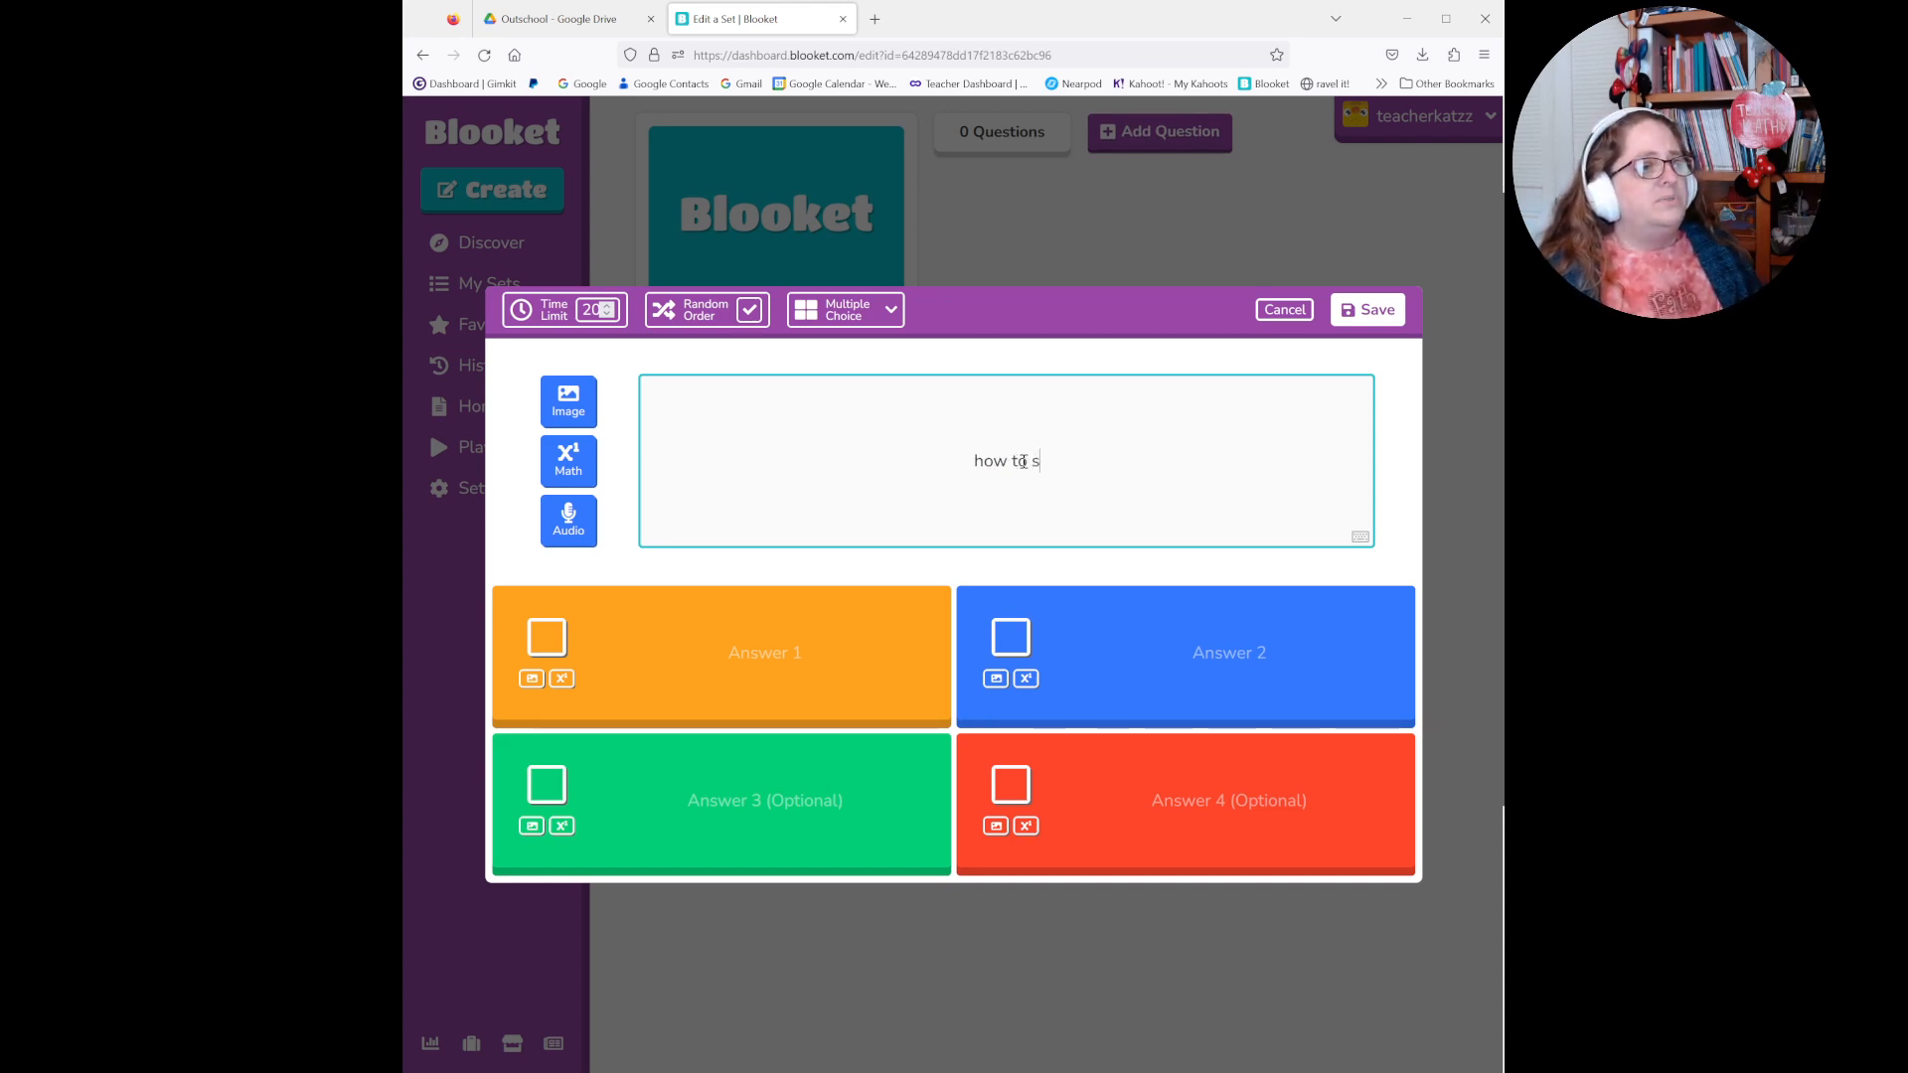
pyautogui.write('pell car')
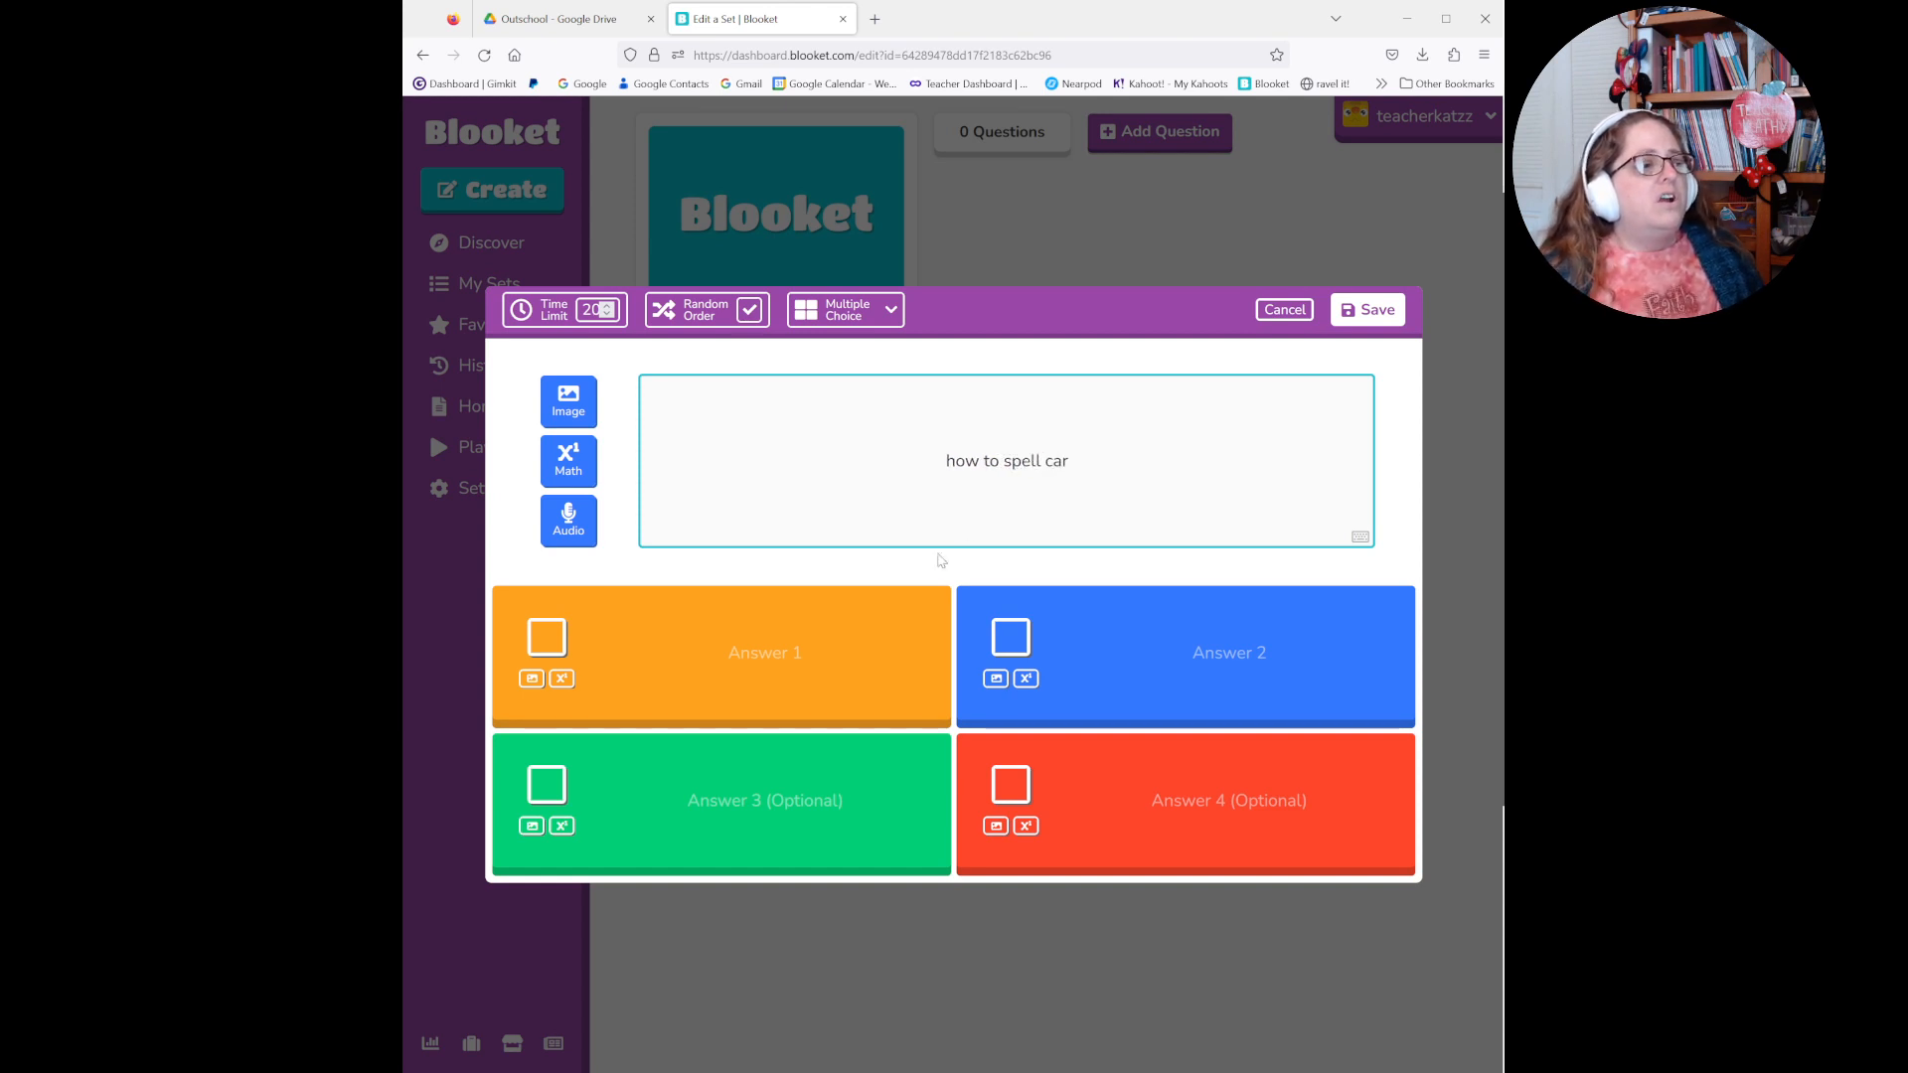
# - Enter the four answers "car", "care", "cat" and "cot", and mark "car" as the correct one
pyautogui.click(726, 672)
pyautogui.write('car')
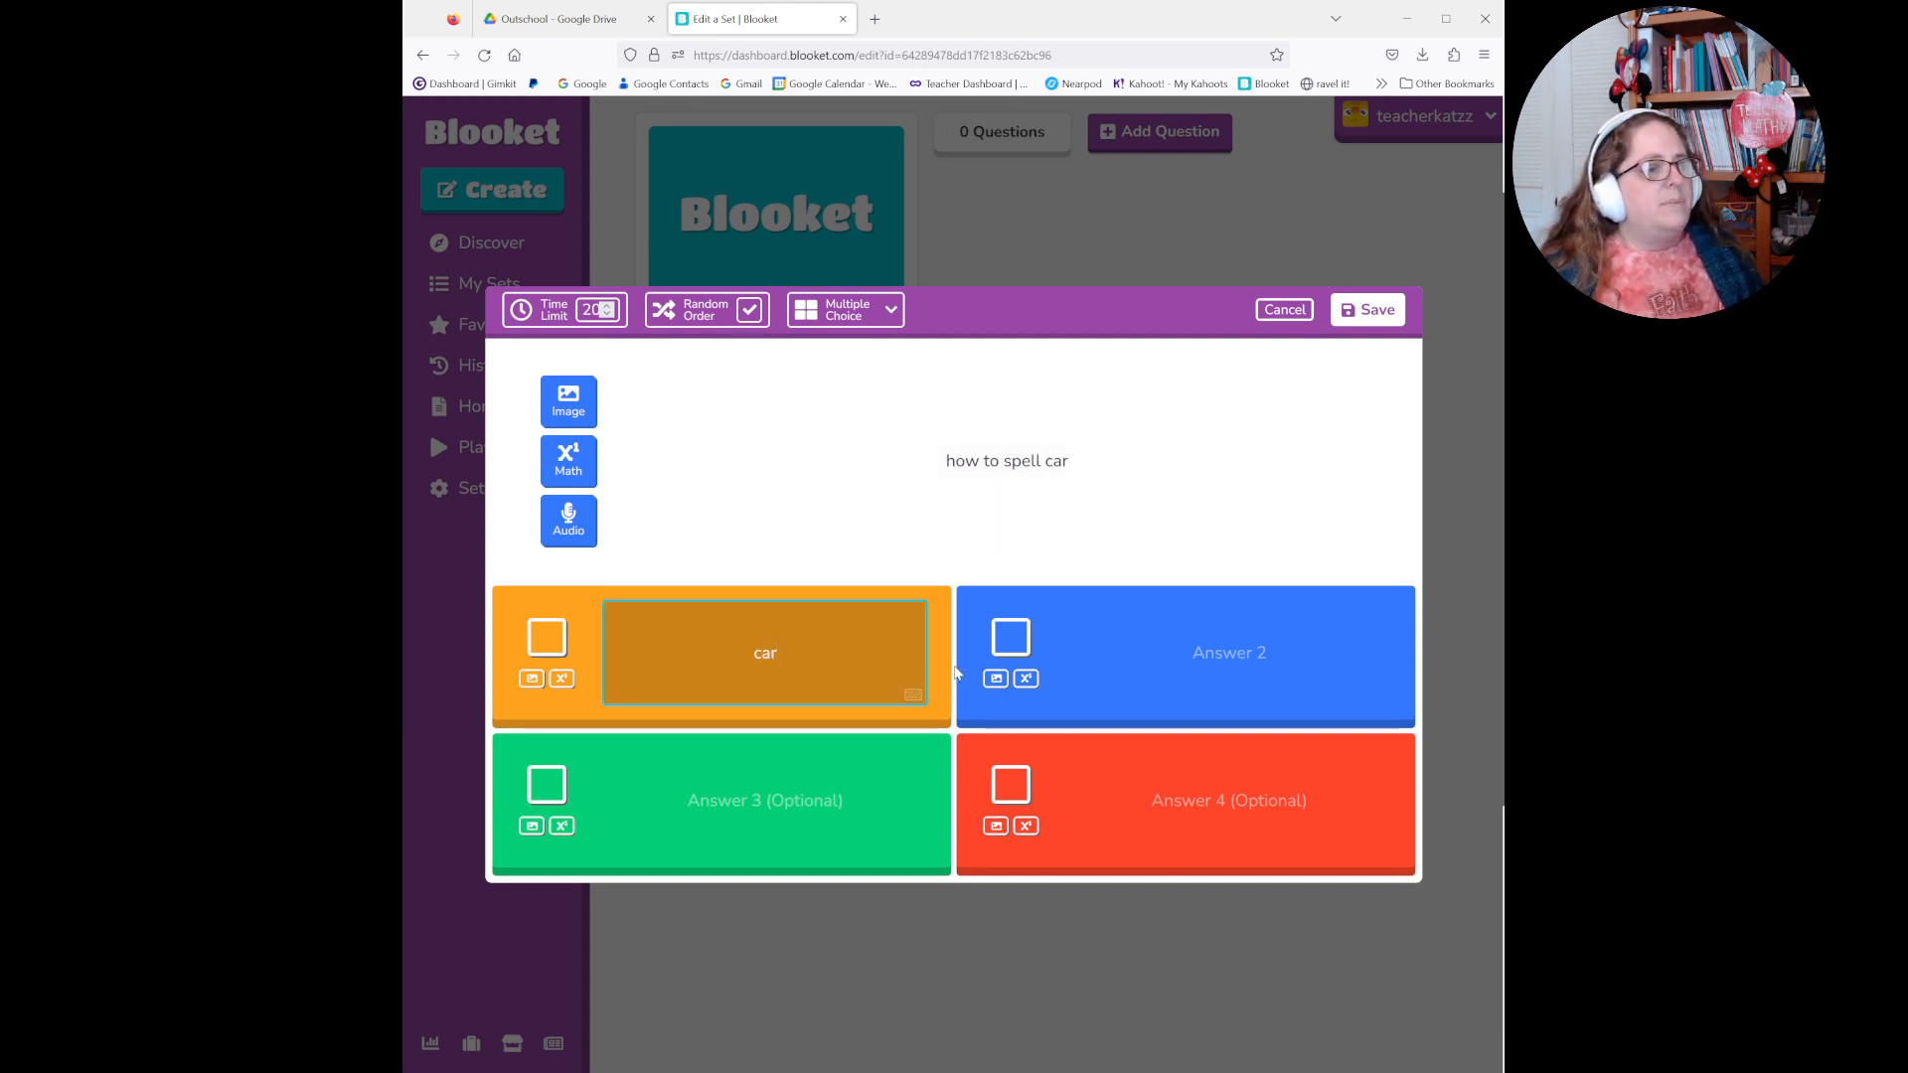
pyautogui.click(1141, 665)
pyautogui.write('care')
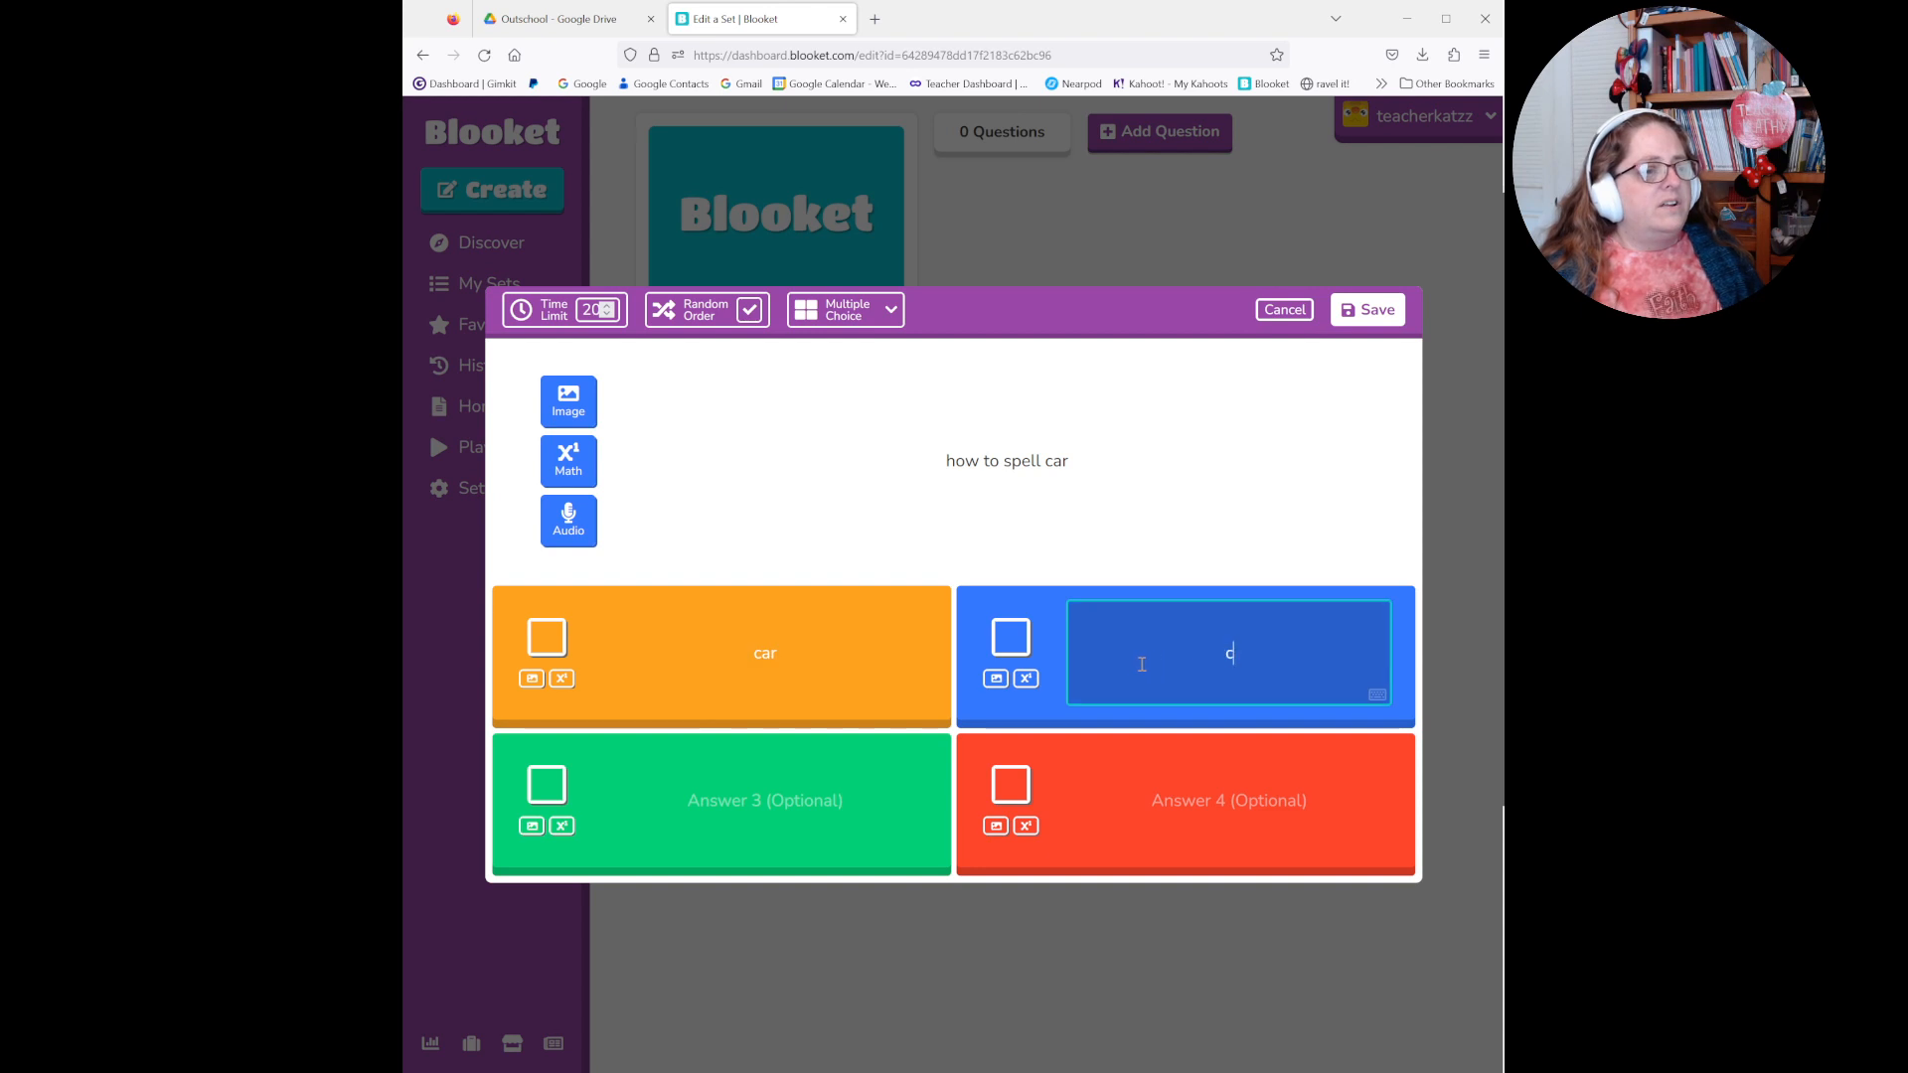
pyautogui.click(861, 819)
pyautogui.write('cat')
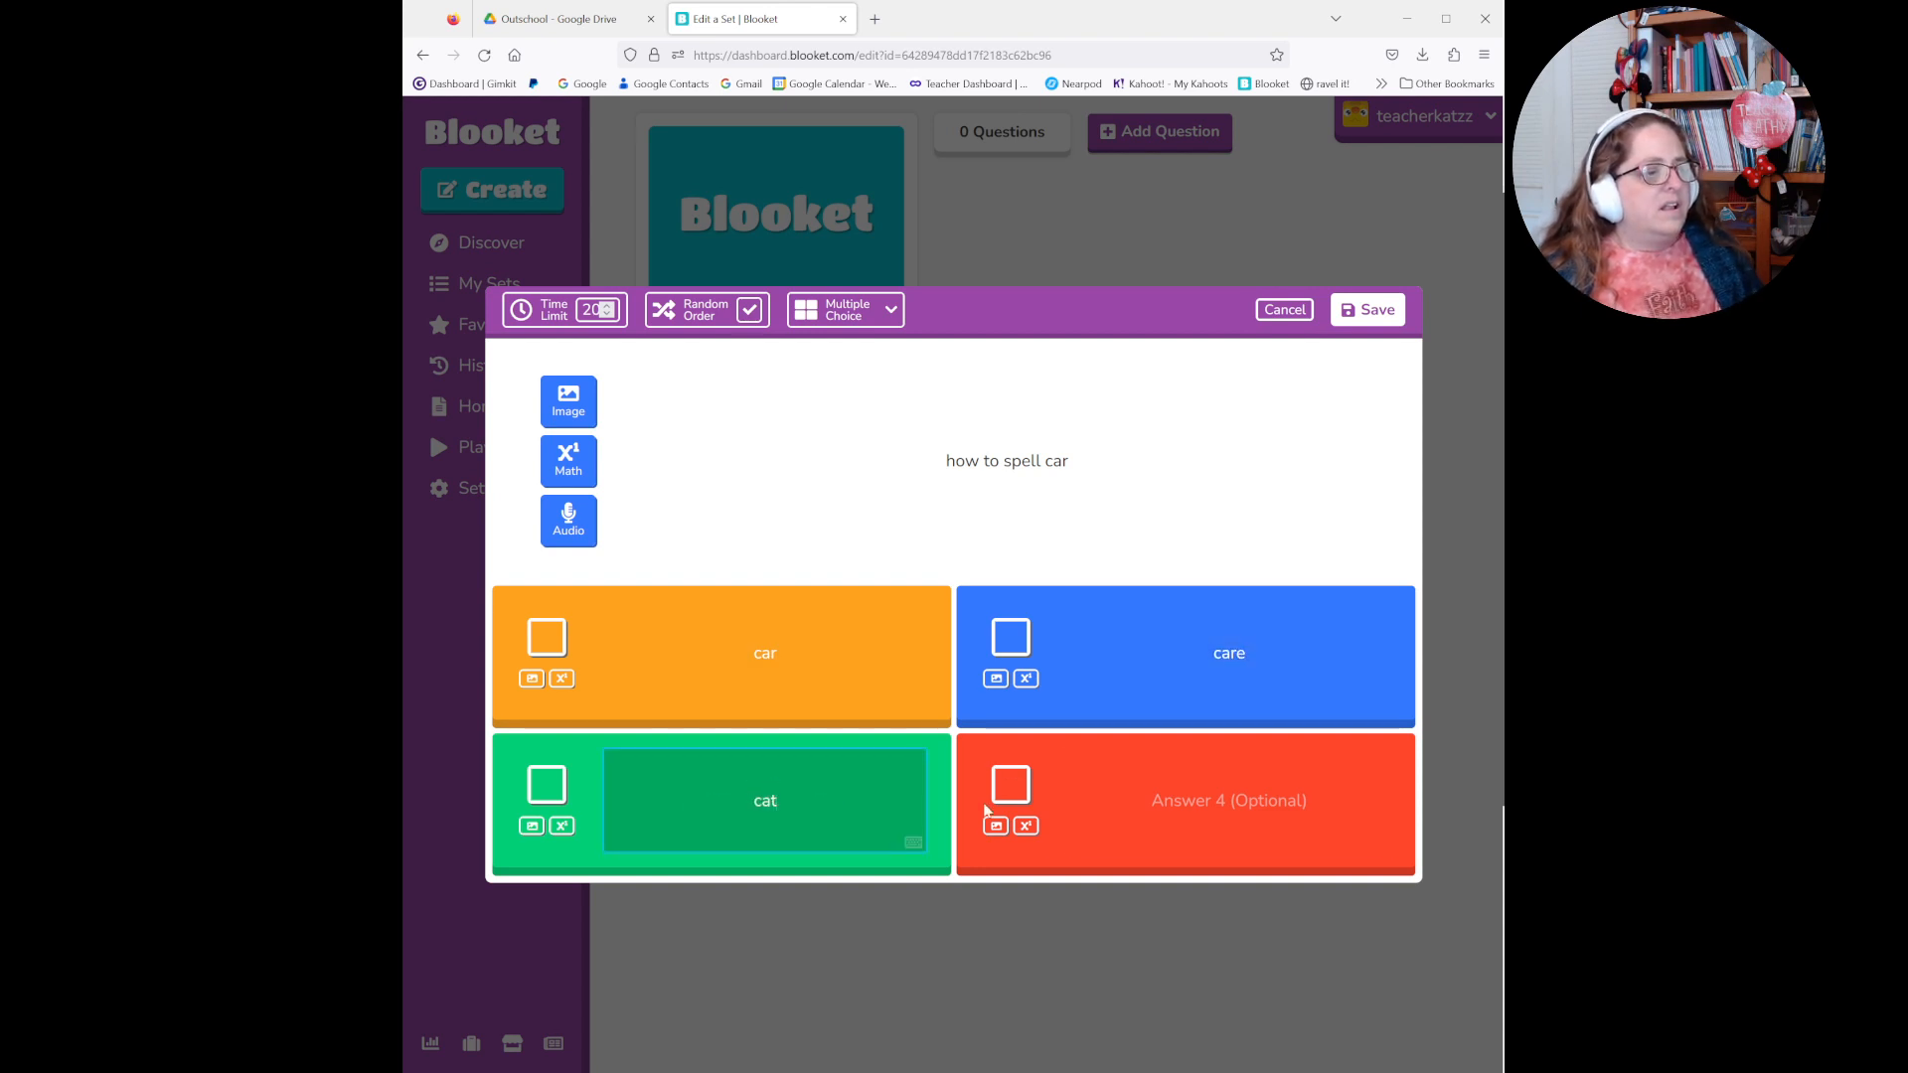
pyautogui.click(1171, 799)
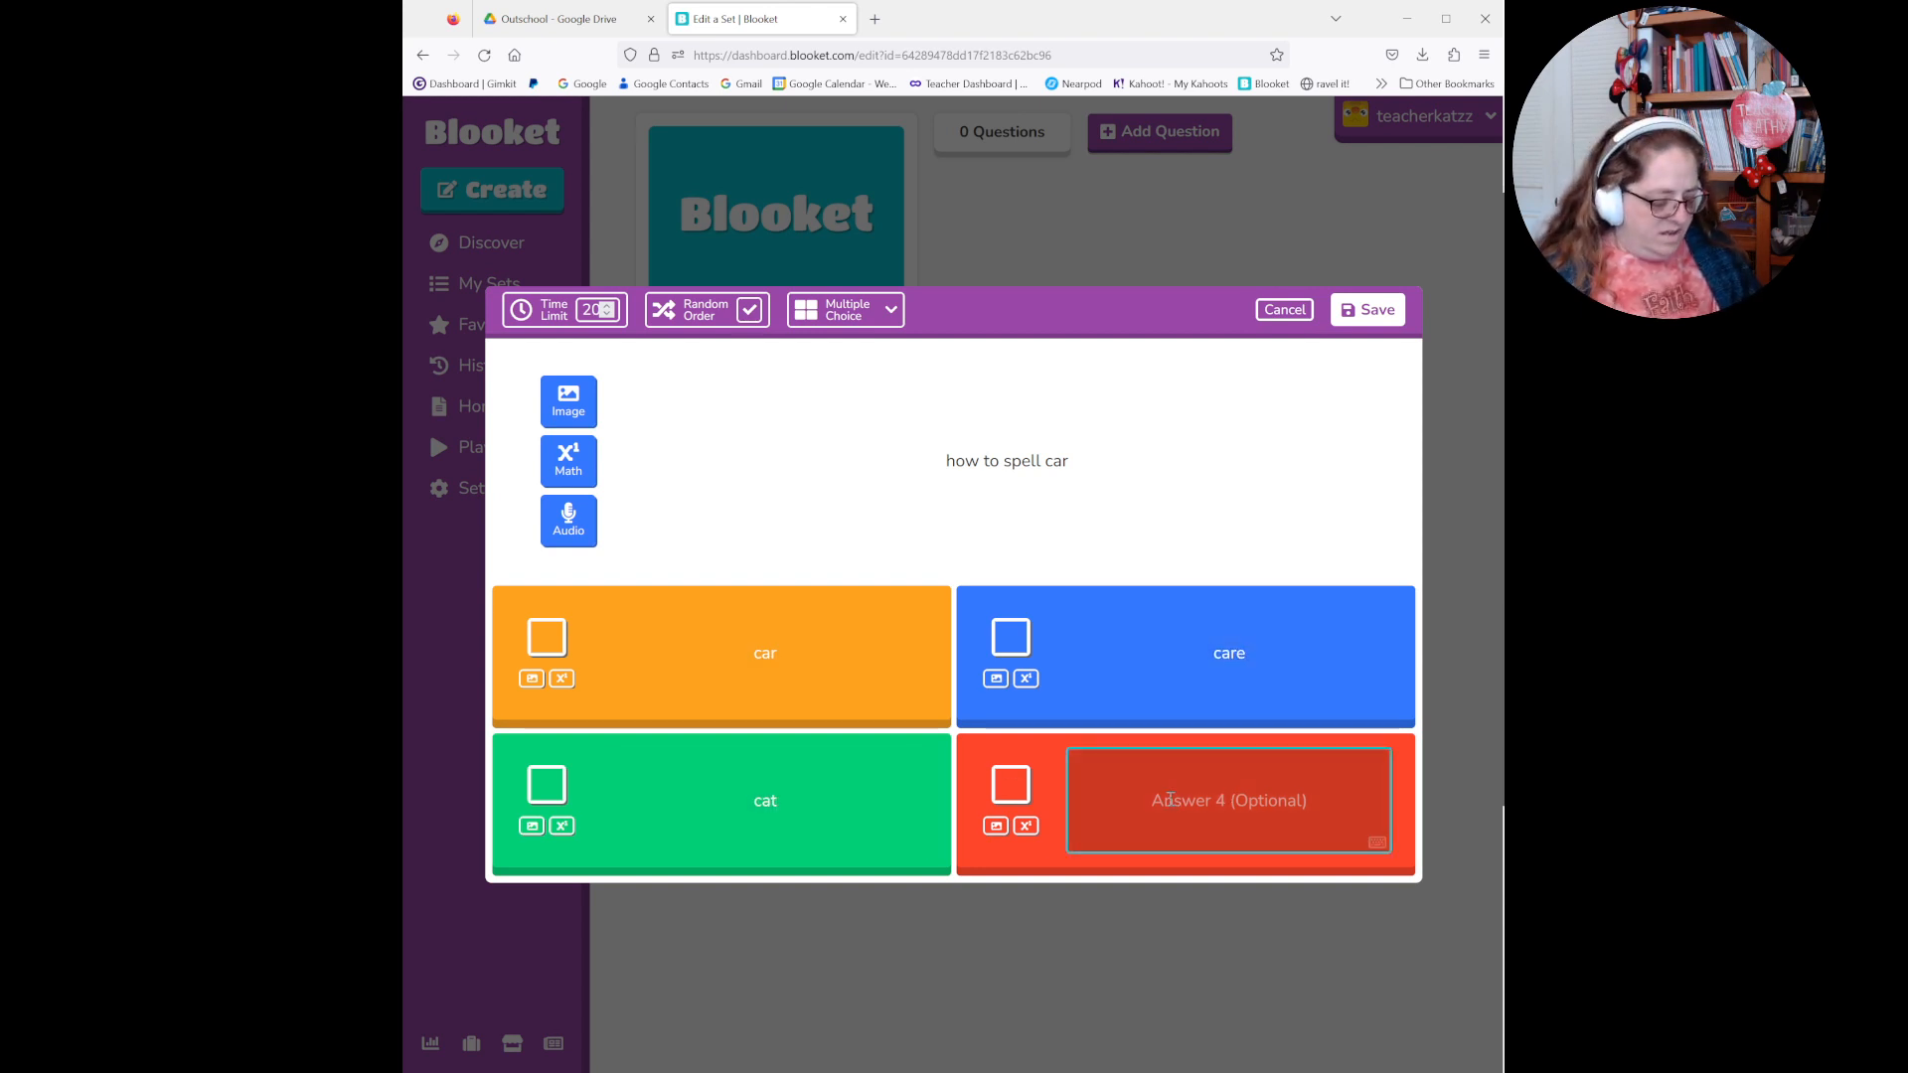
pyautogui.write('c')
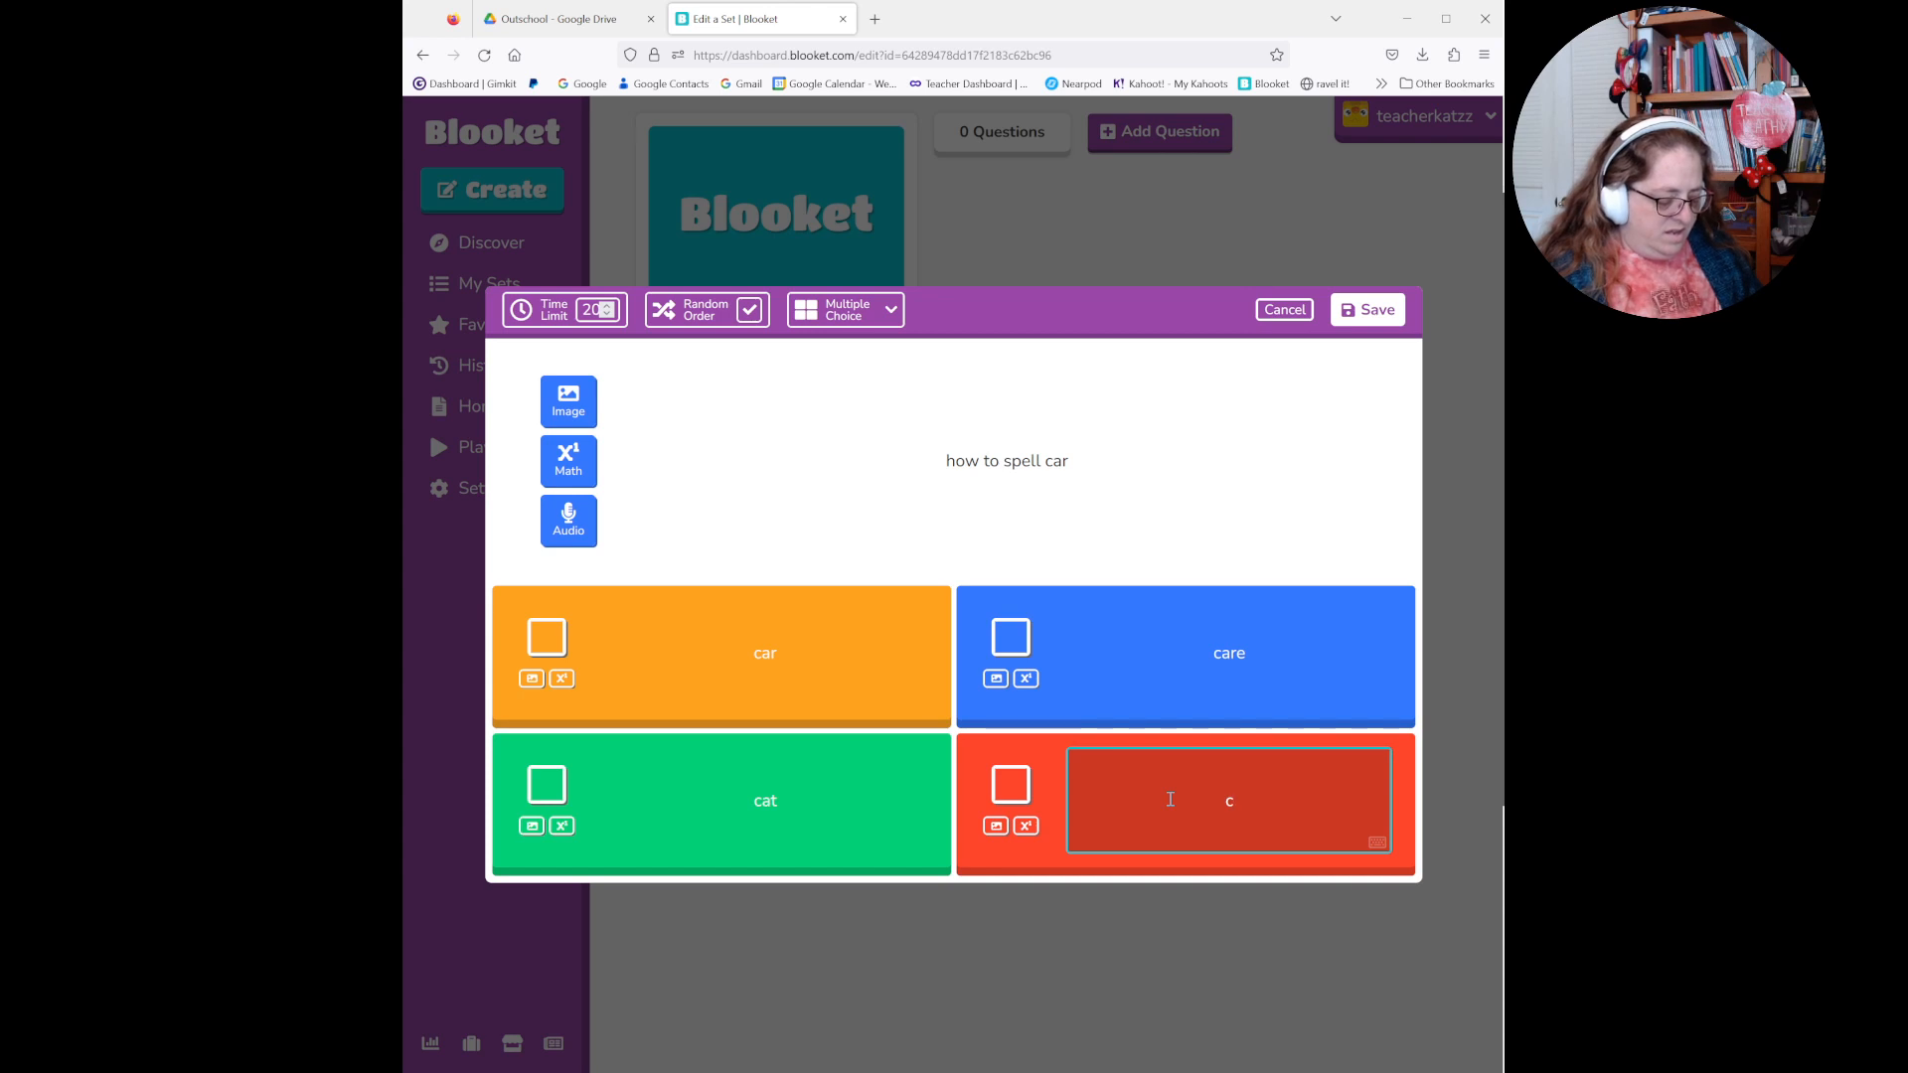
pyautogui.write('ot')
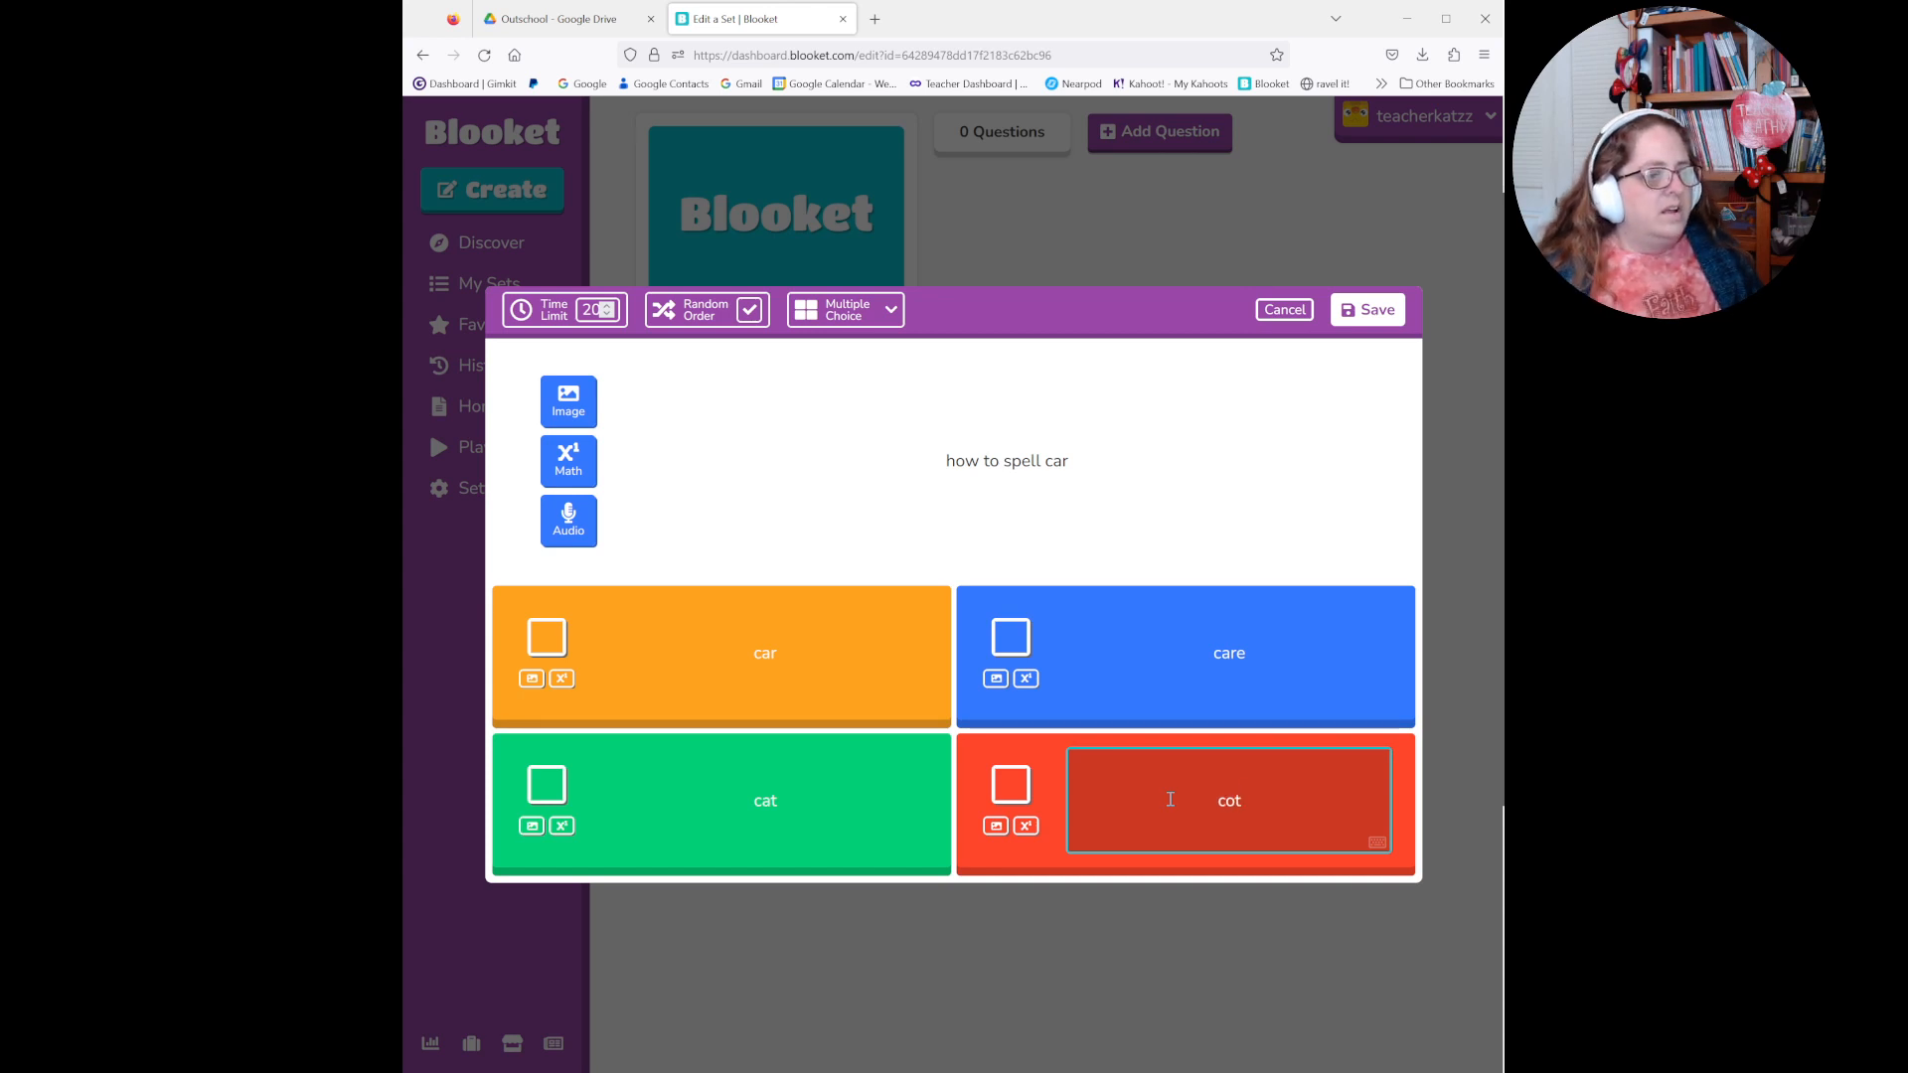
pyautogui.click(547, 638)
pyautogui.click(754, 664)
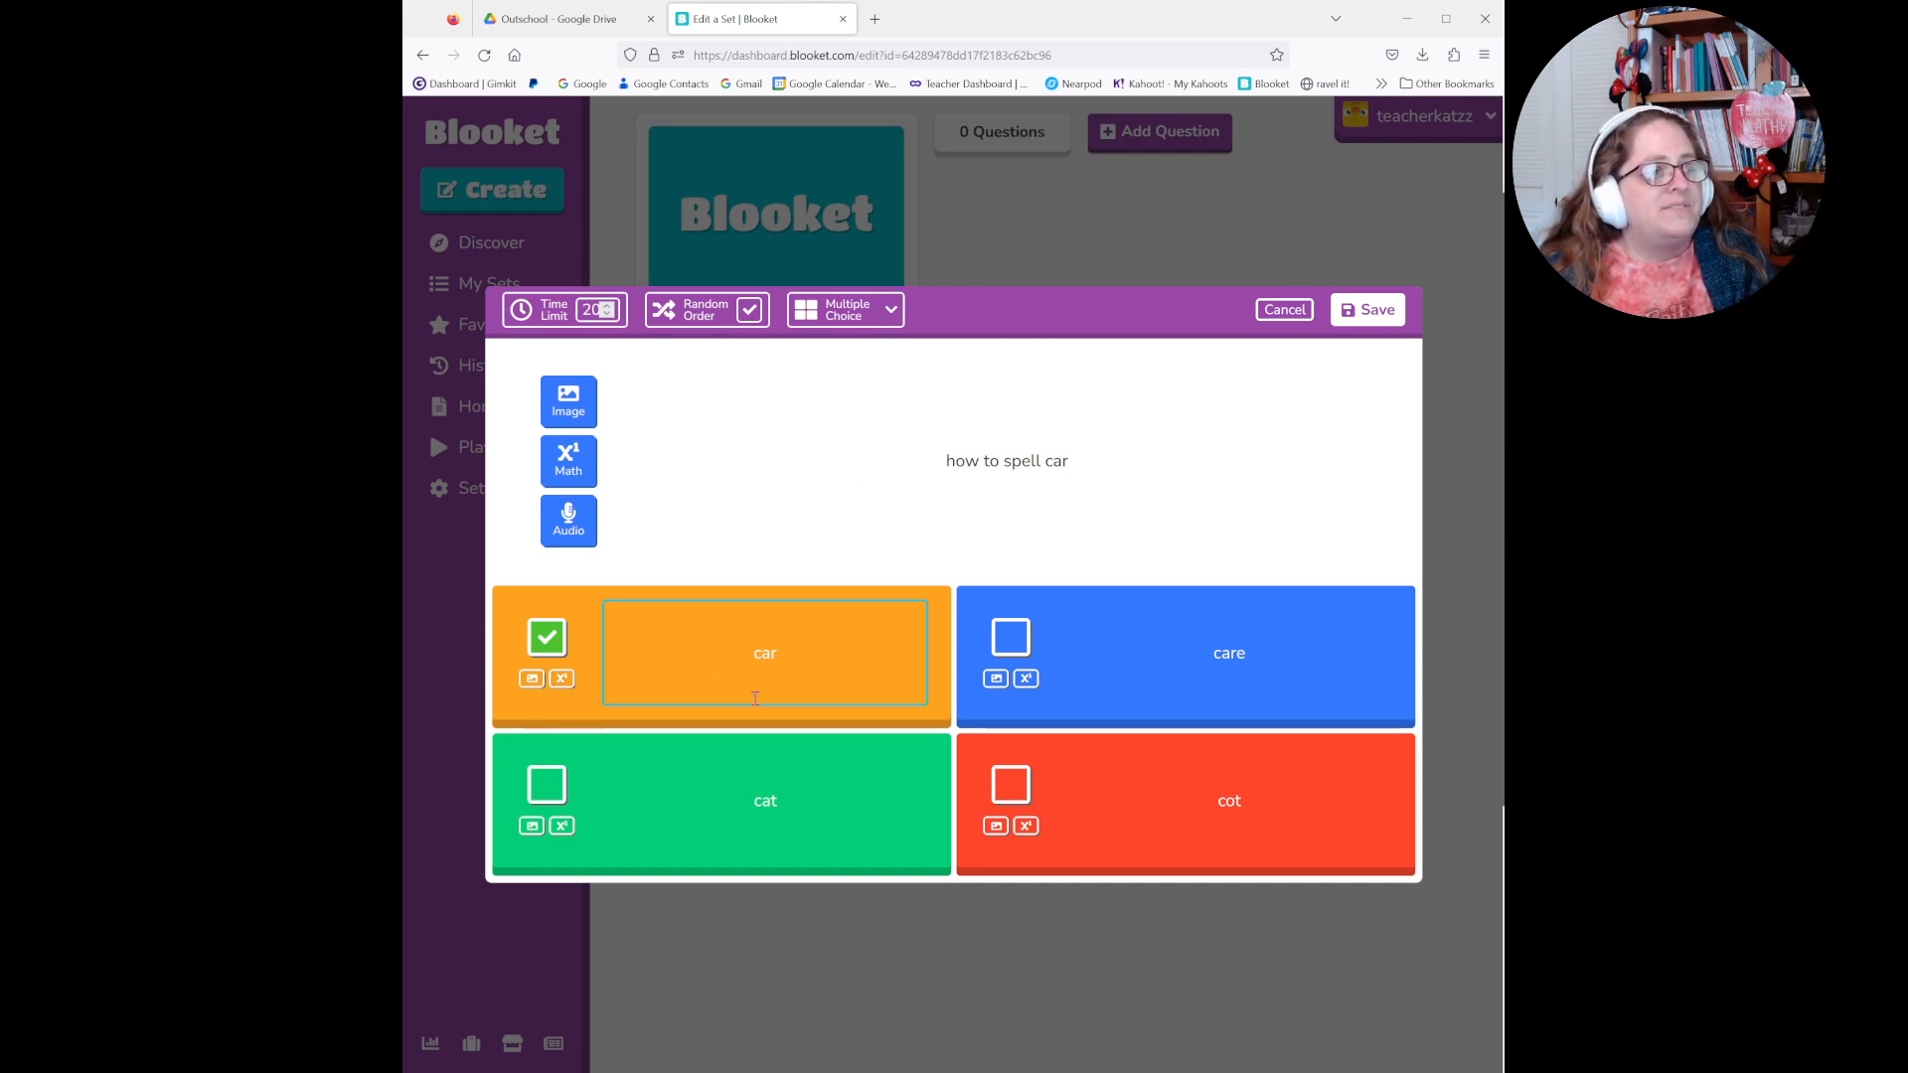
# - Review the question type options, set the question's time limit to 30 seconds and save the question
pyautogui.click(866, 314)
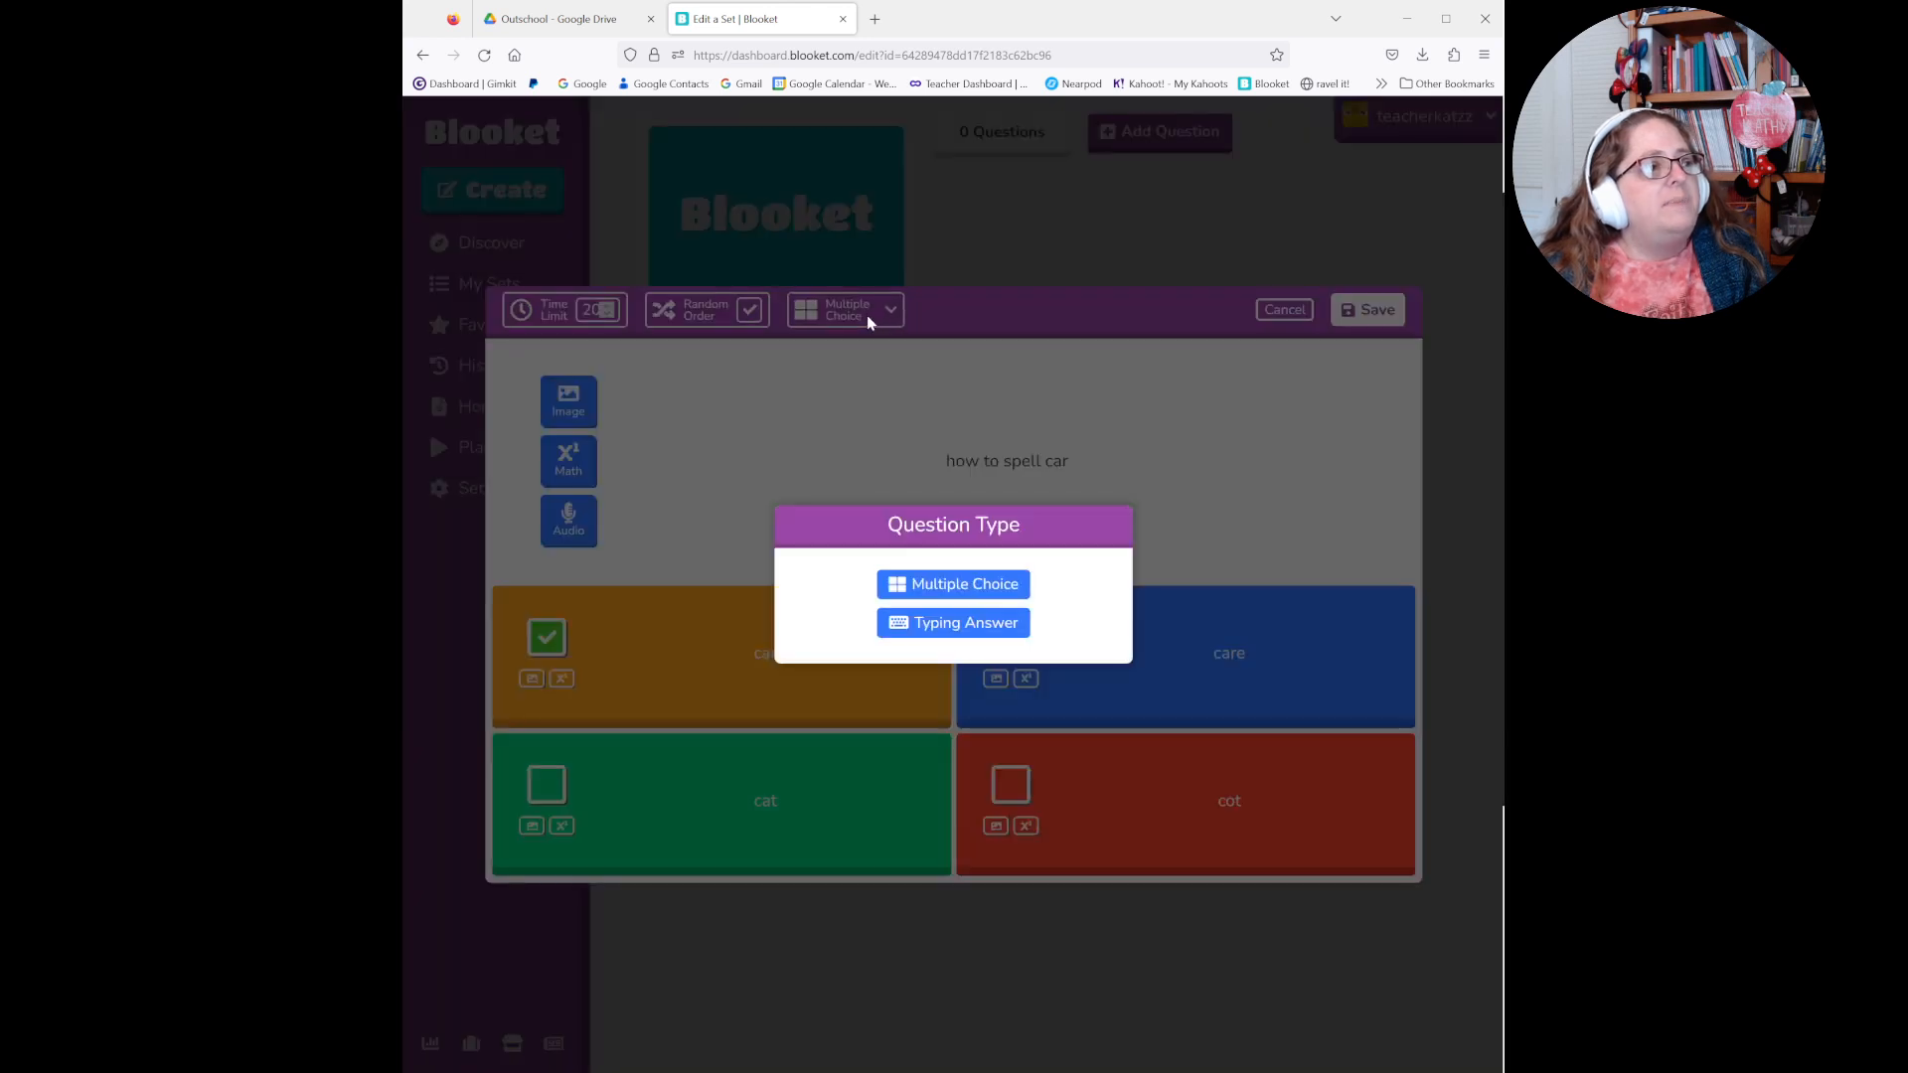
pyautogui.click(969, 314)
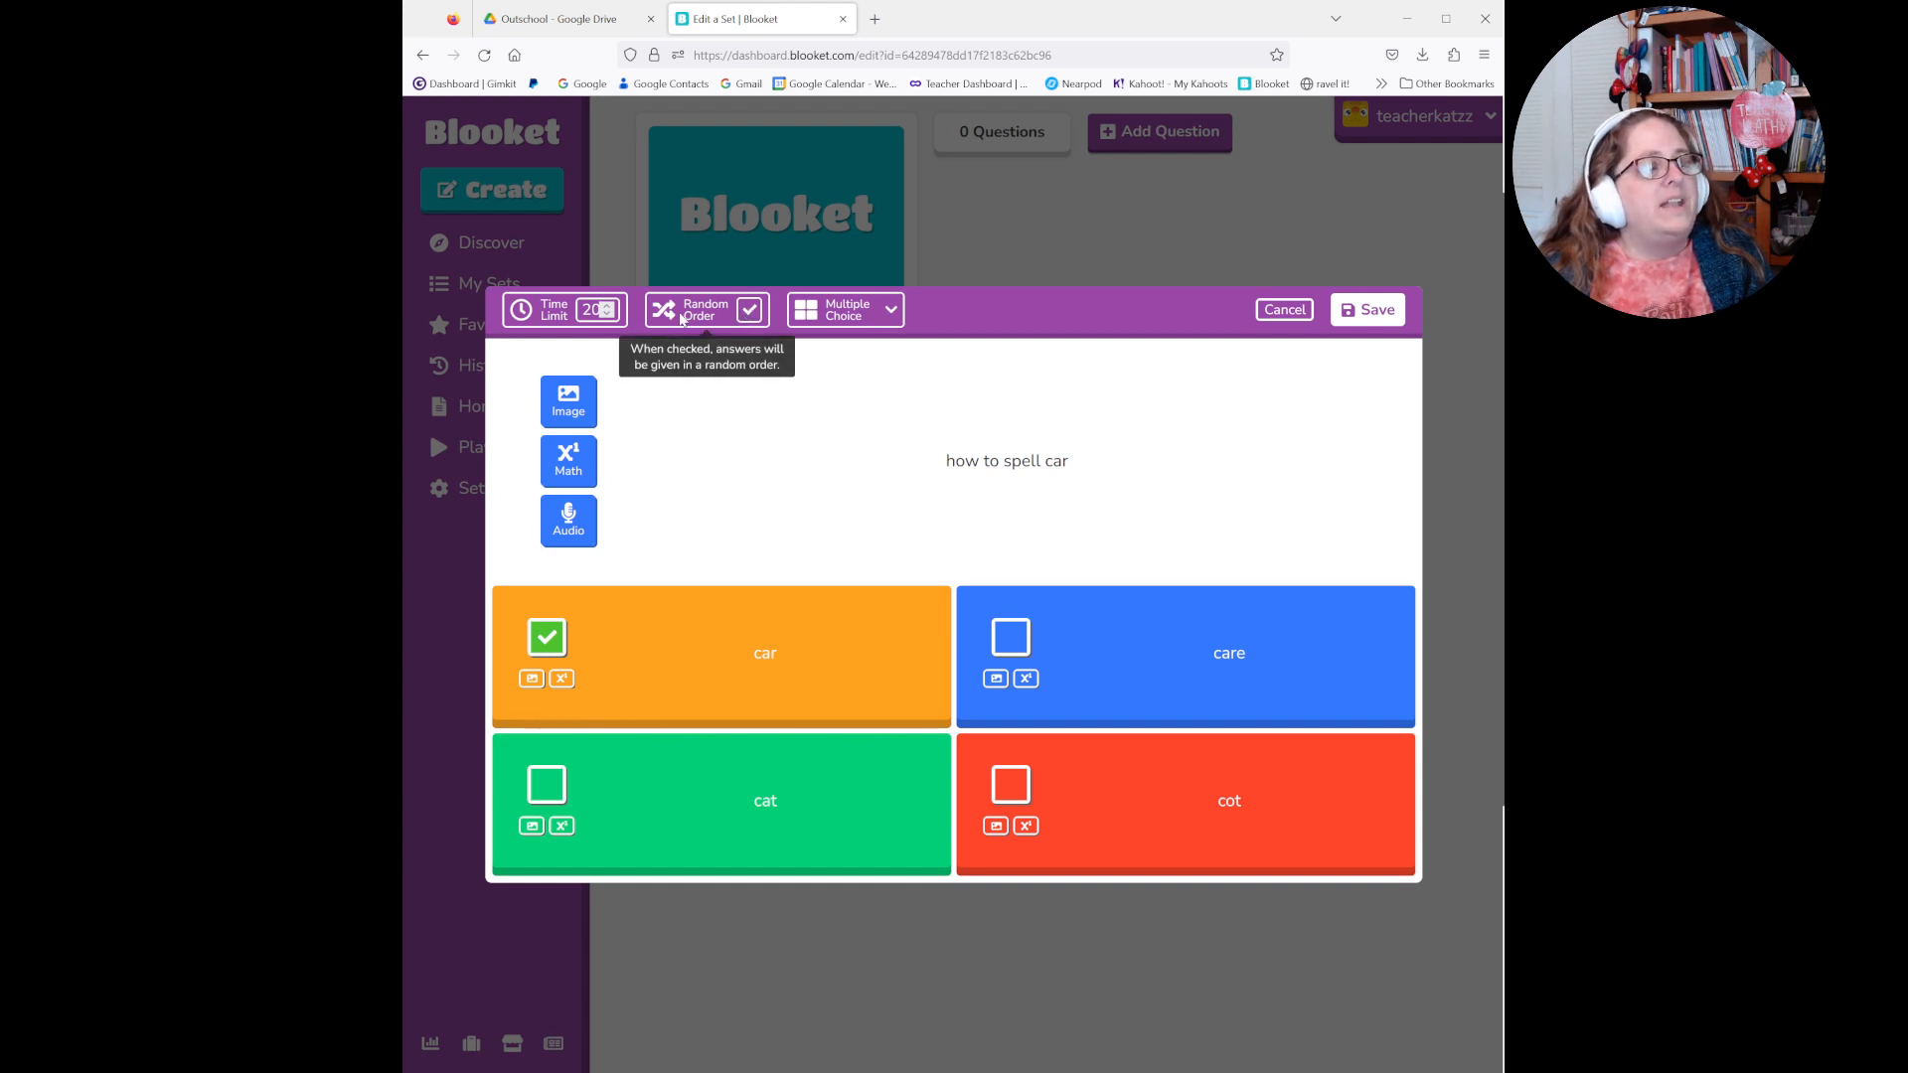
pyautogui.click(610, 309)
pyautogui.click(611, 309)
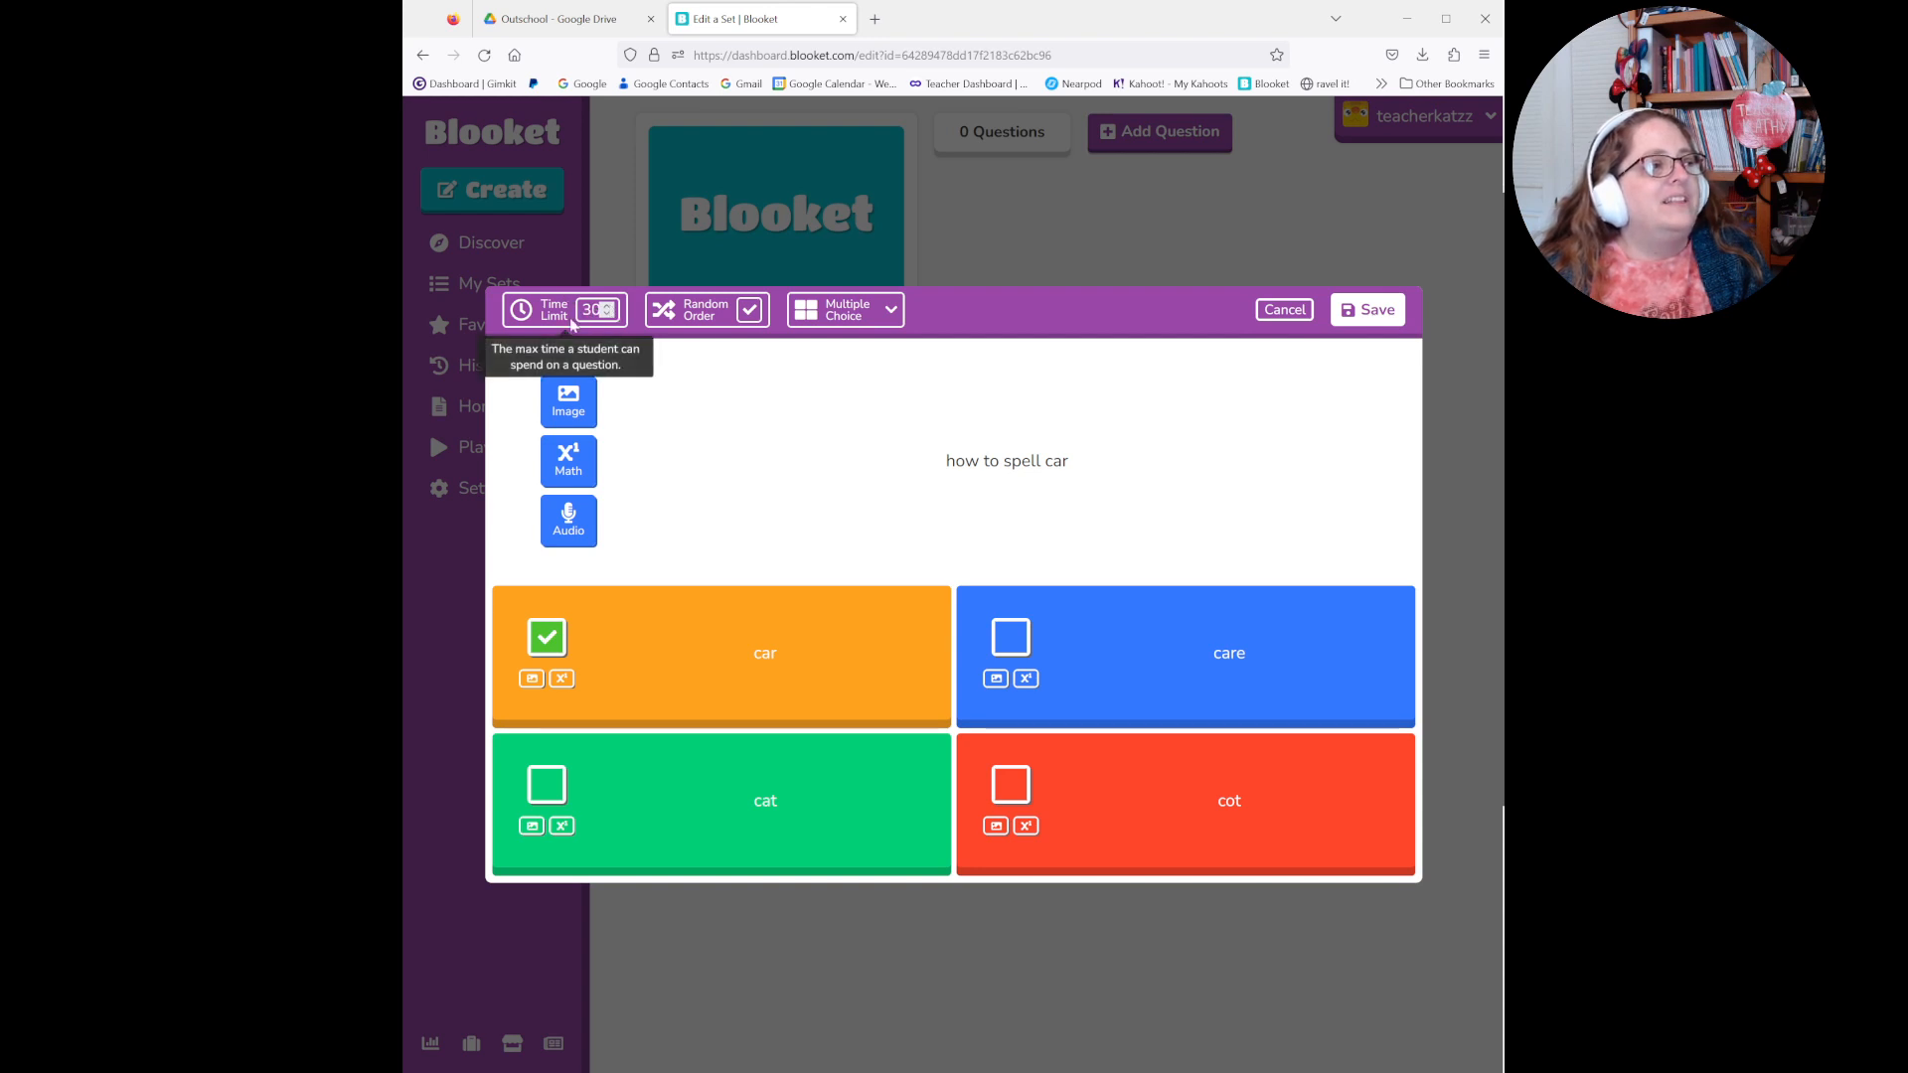
pyautogui.click(1397, 316)
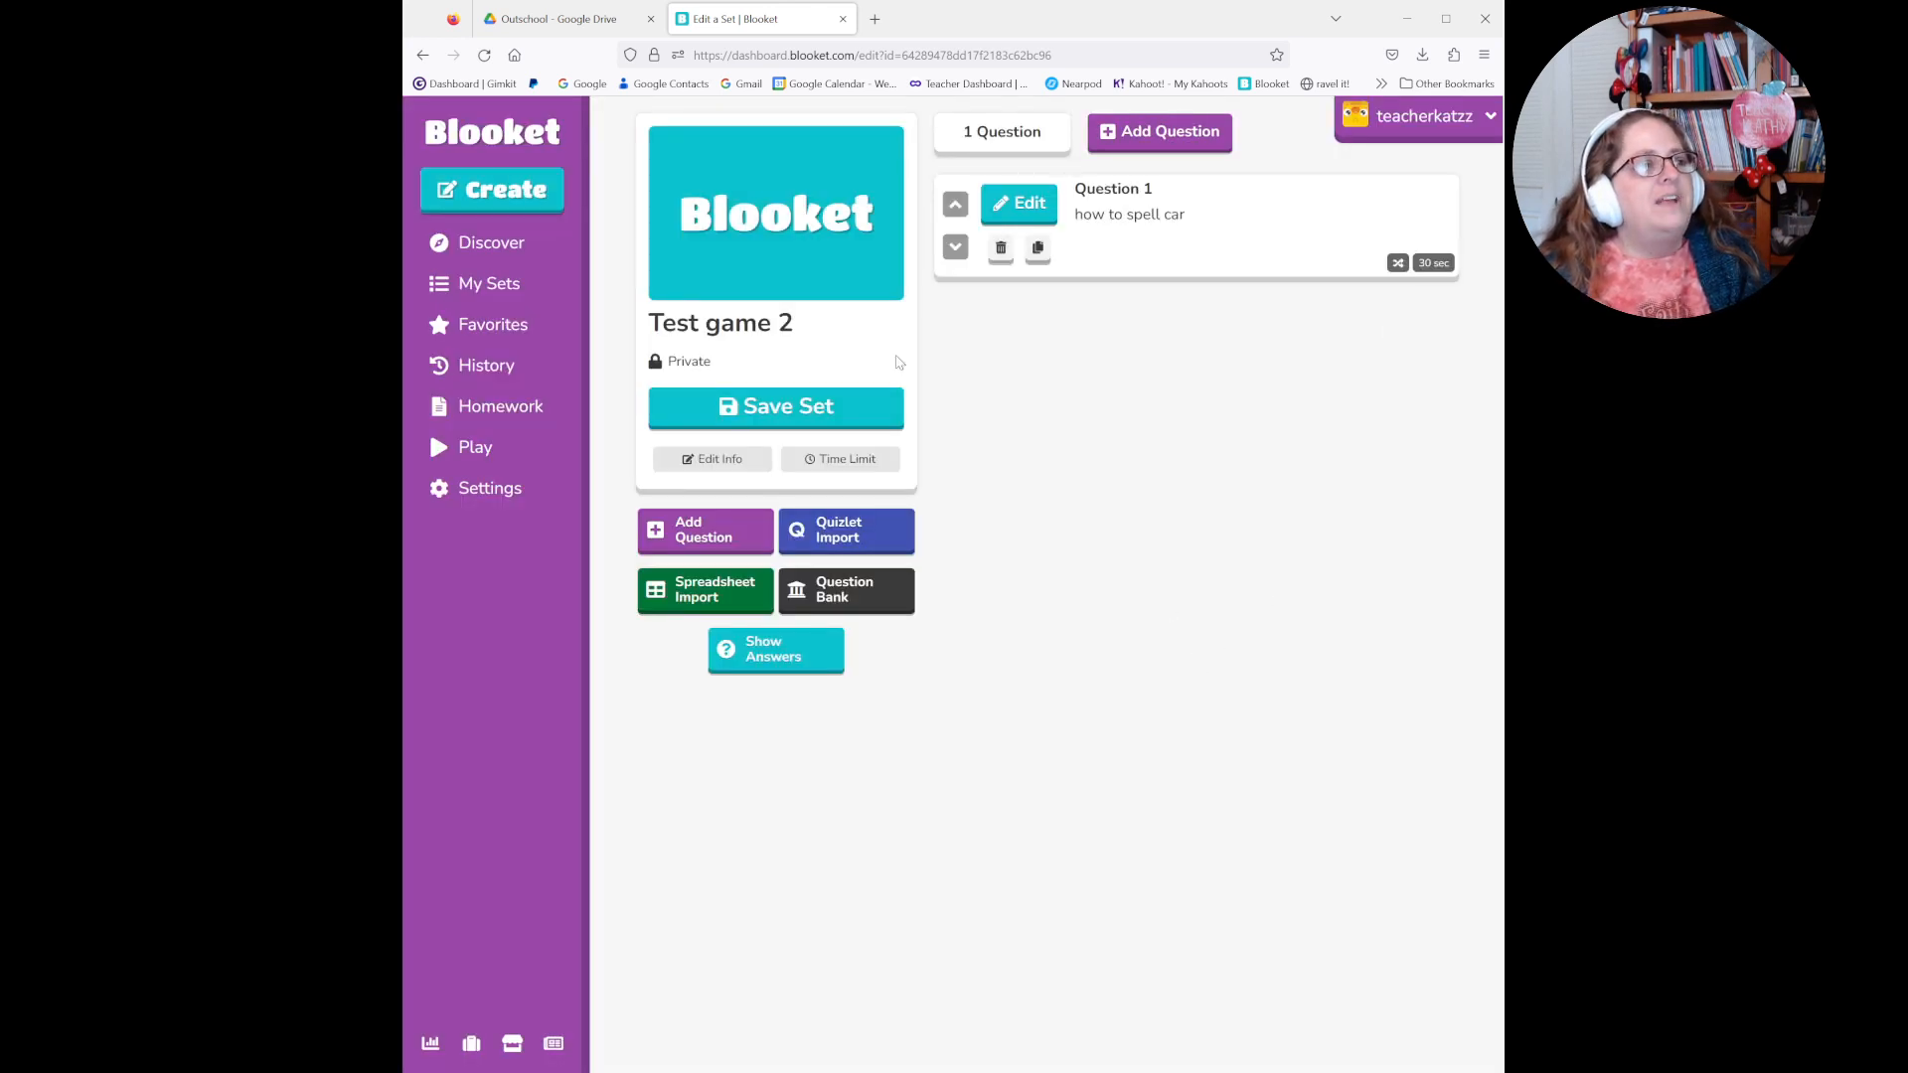
# - Duplicate the "how to spell car" question, change the copy's text to "how to spell go" and its correct answer to "go", and save it
pyautogui.click(1039, 251)
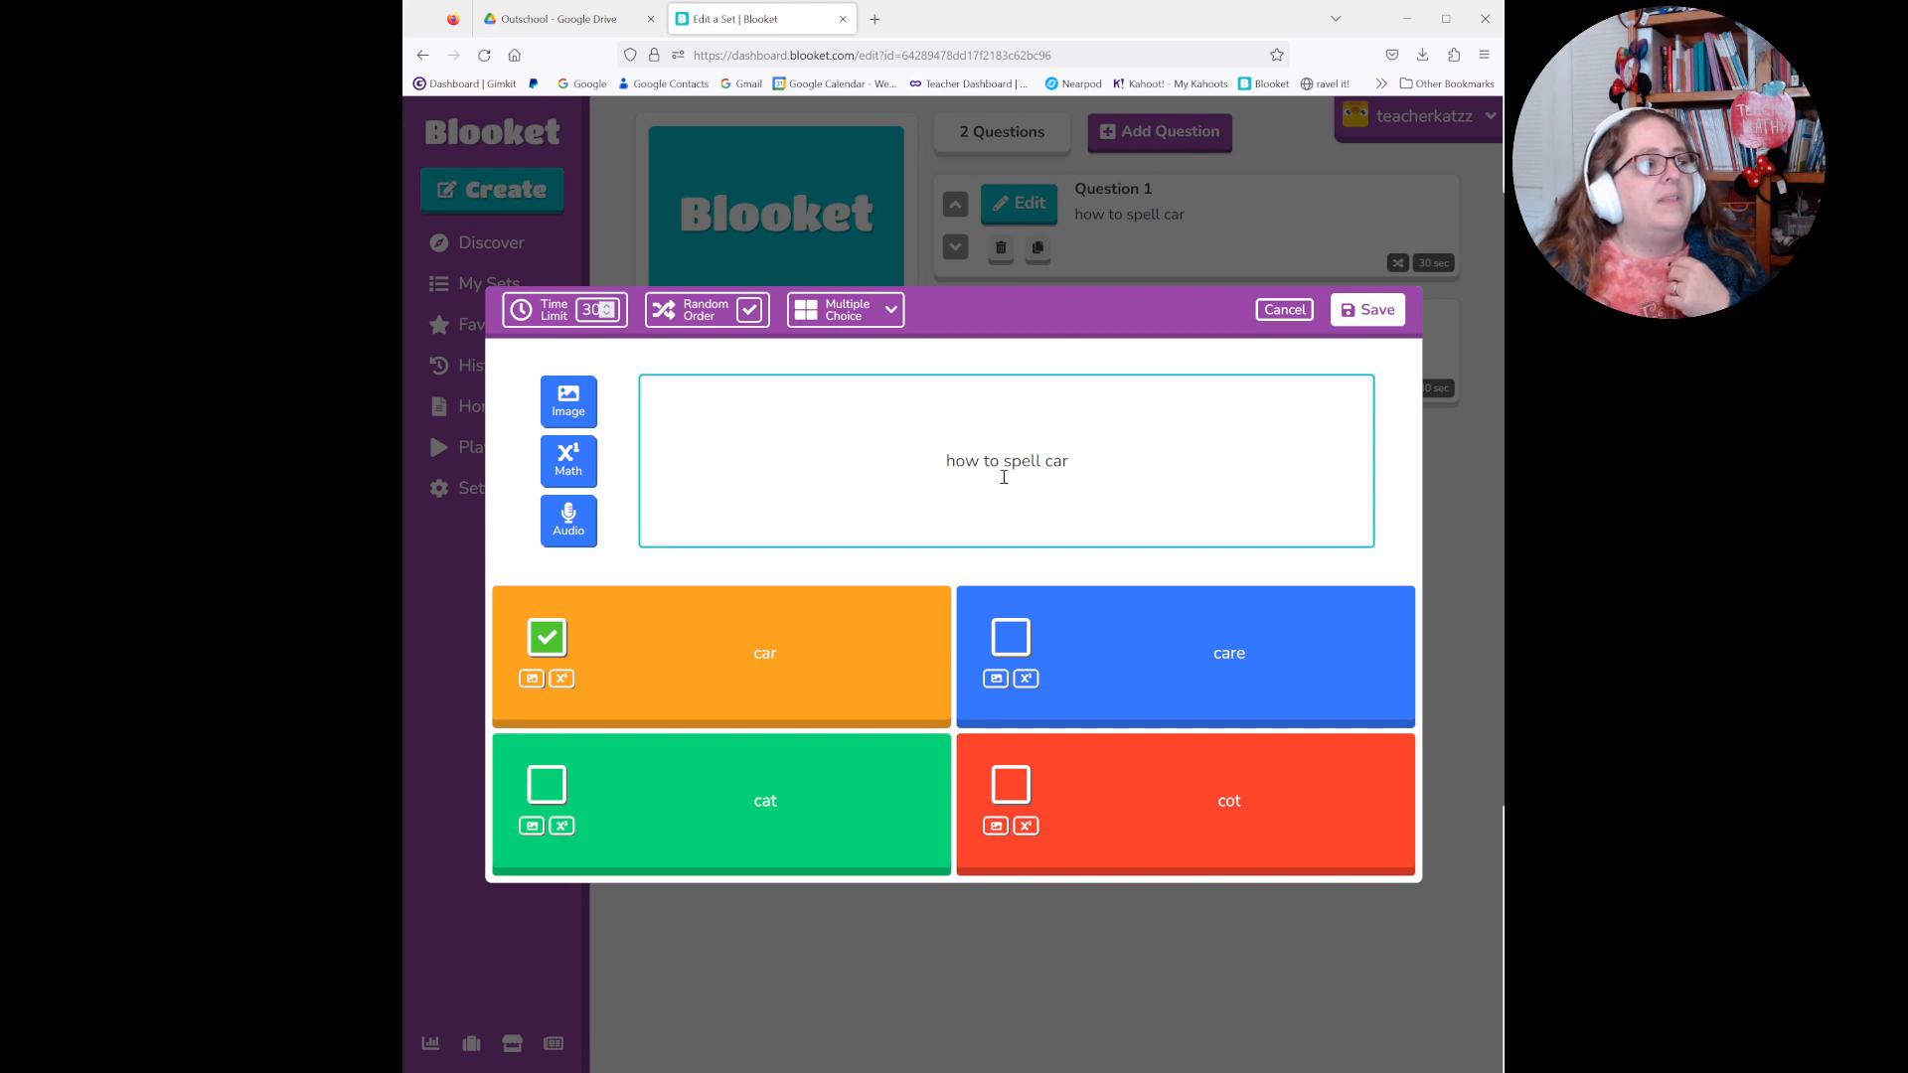
pyautogui.moveTo(1075, 462); pyautogui.dragTo(1044, 460)
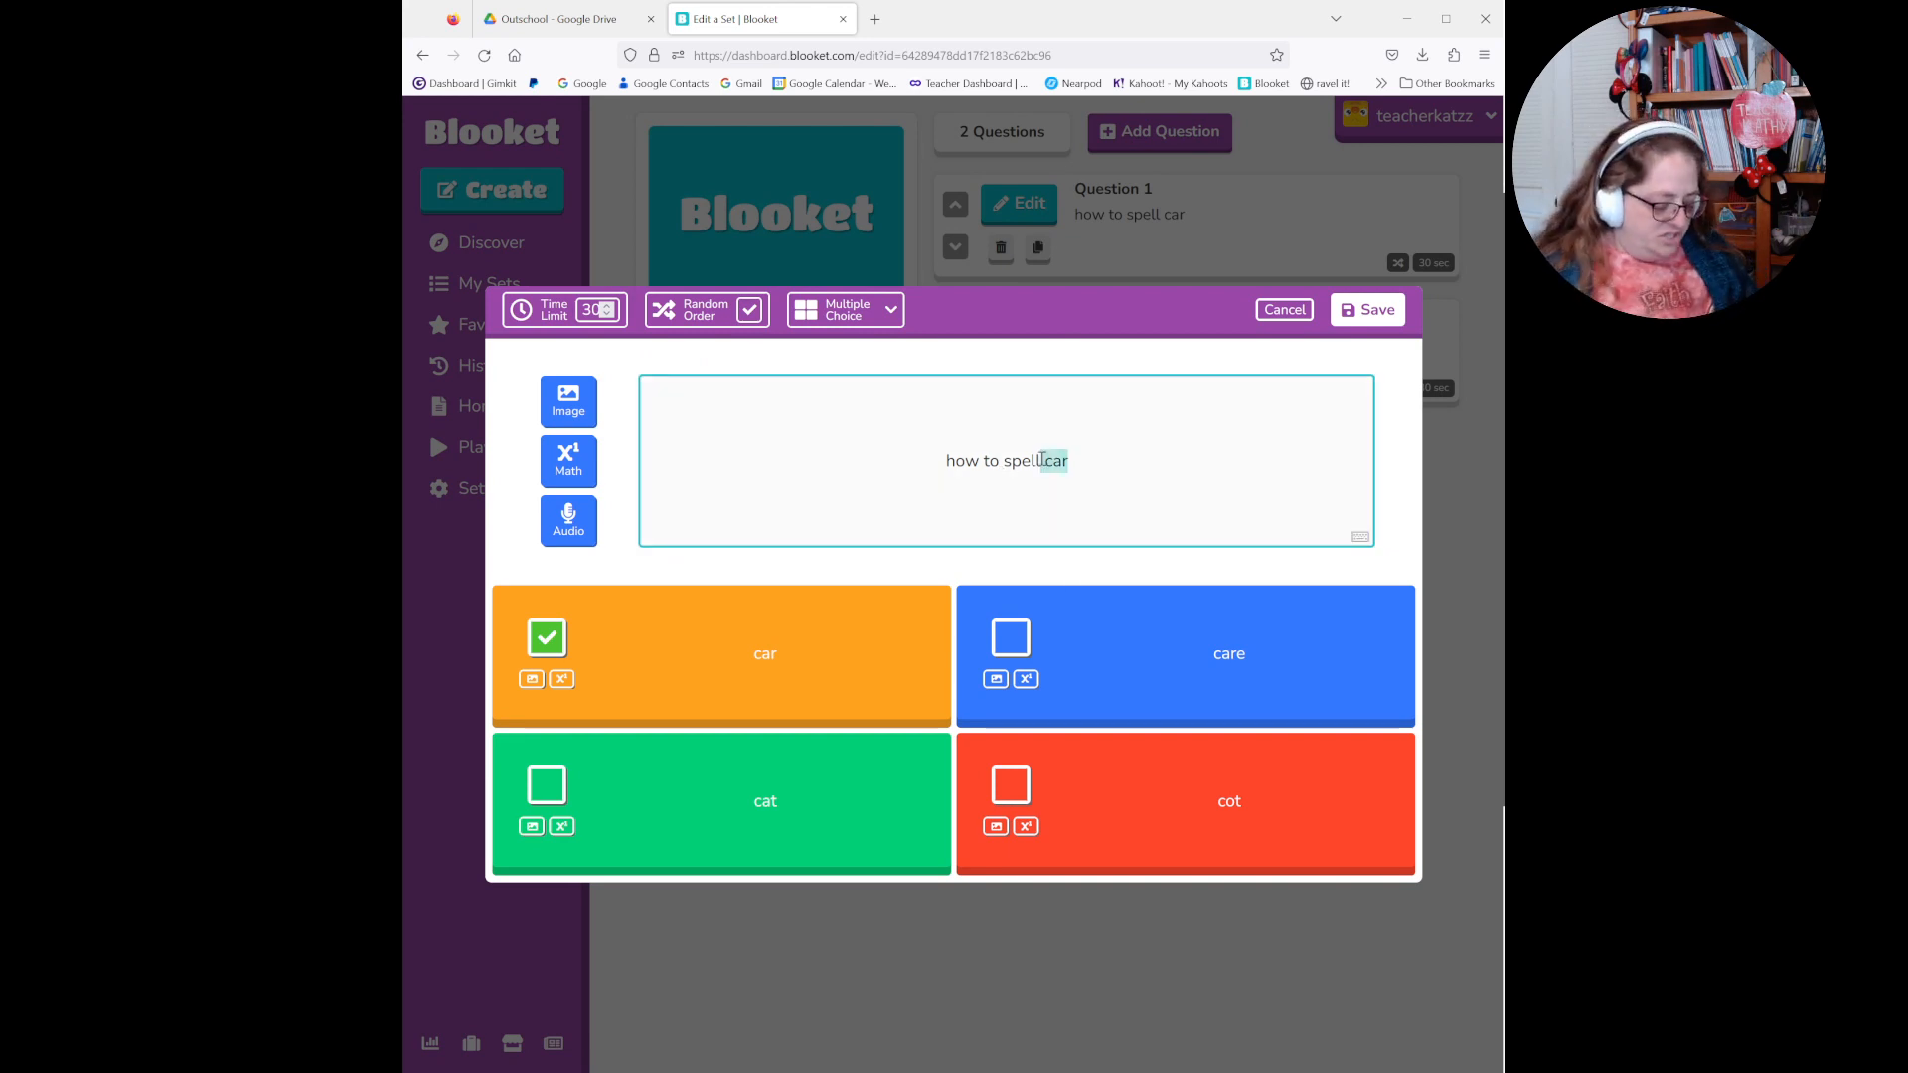
pyautogui.press('BackSpace')
pyautogui.write('go')
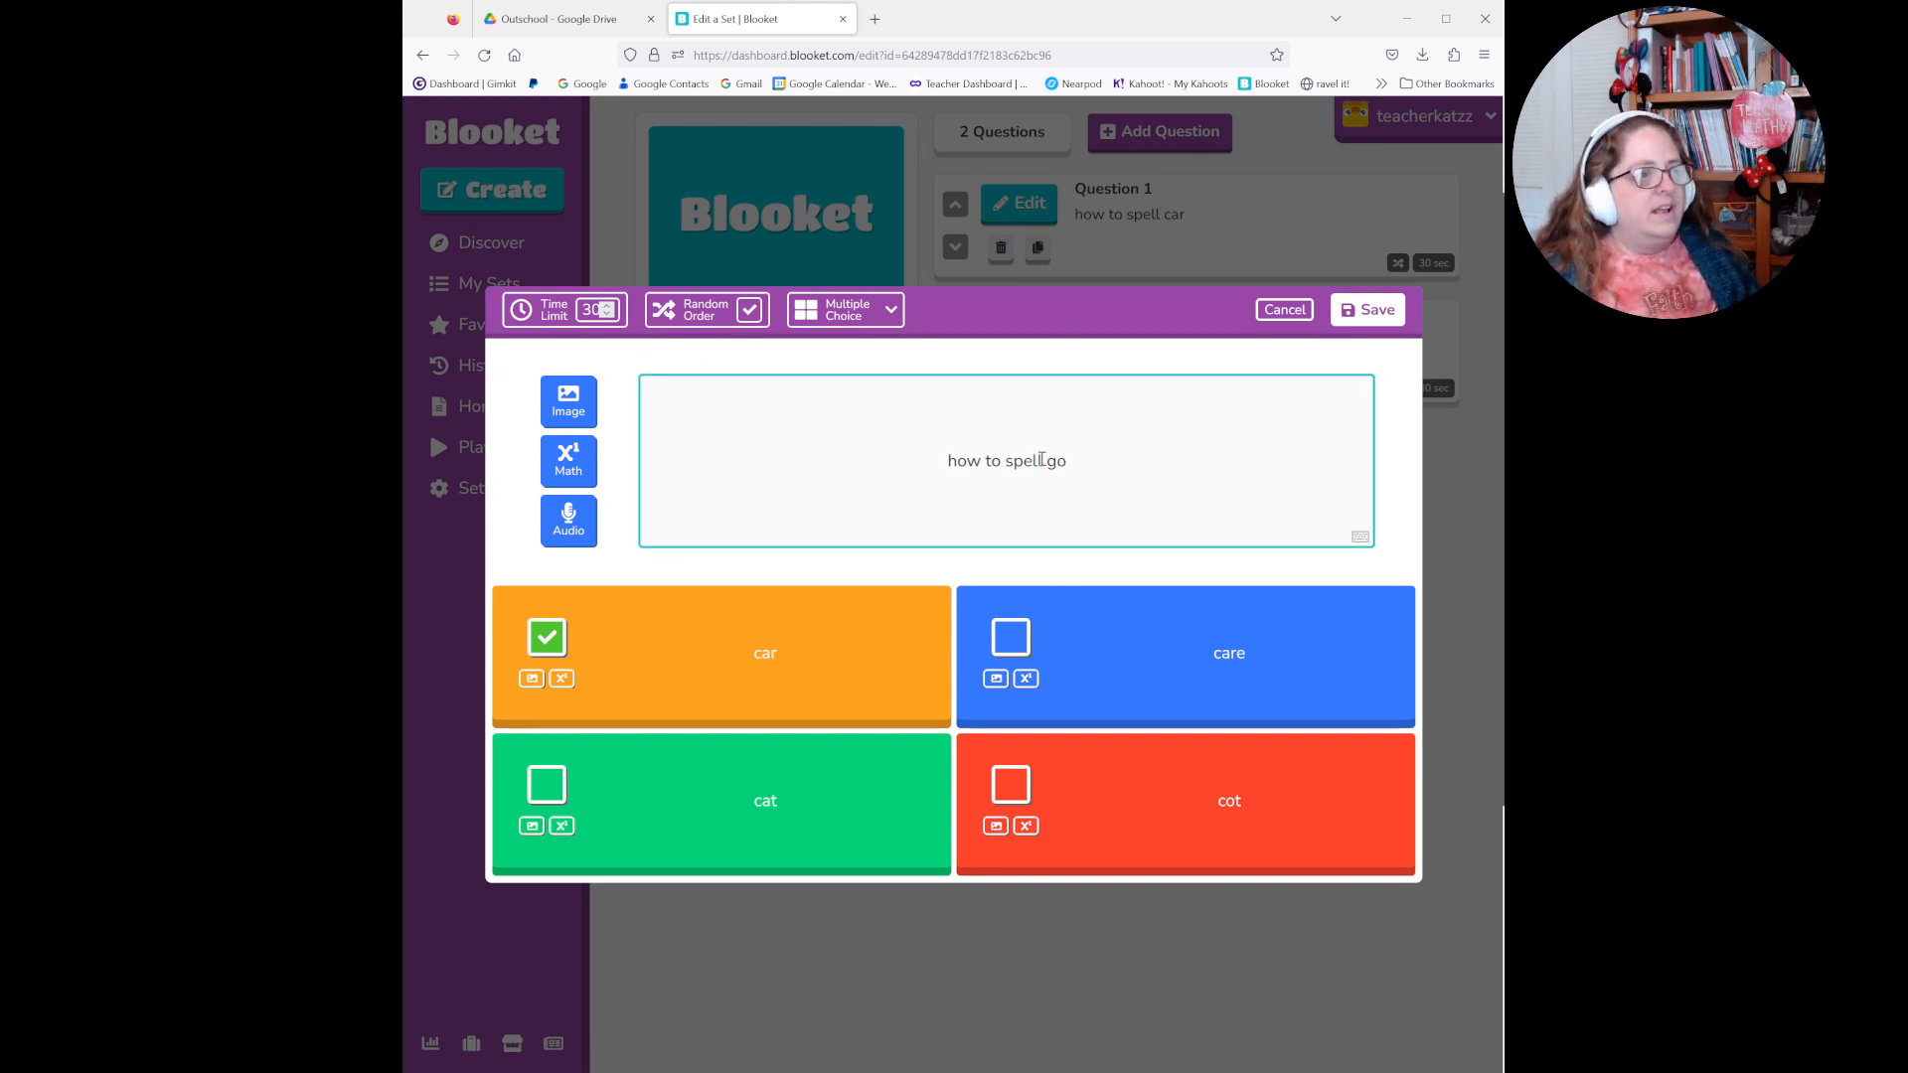
pyautogui.moveTo(794, 641); pyautogui.dragTo(731, 653)
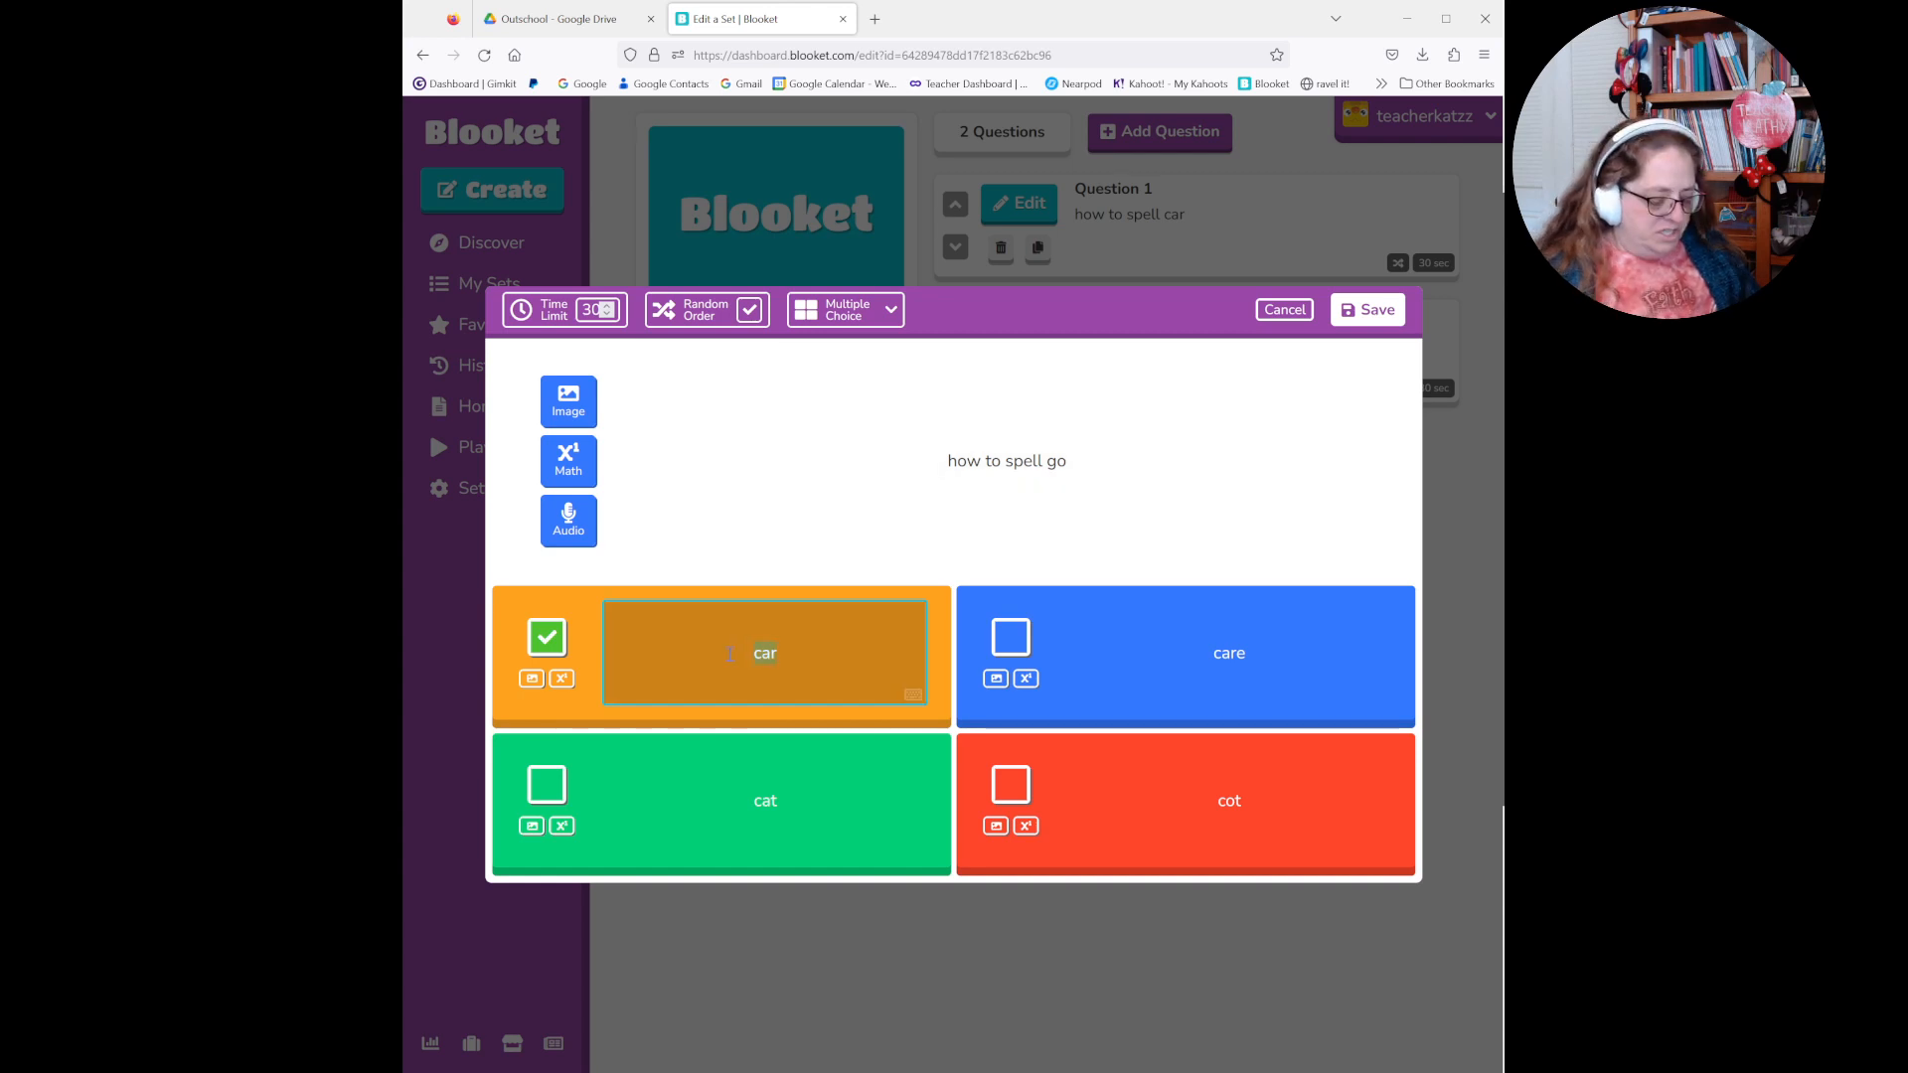
pyautogui.write('go')
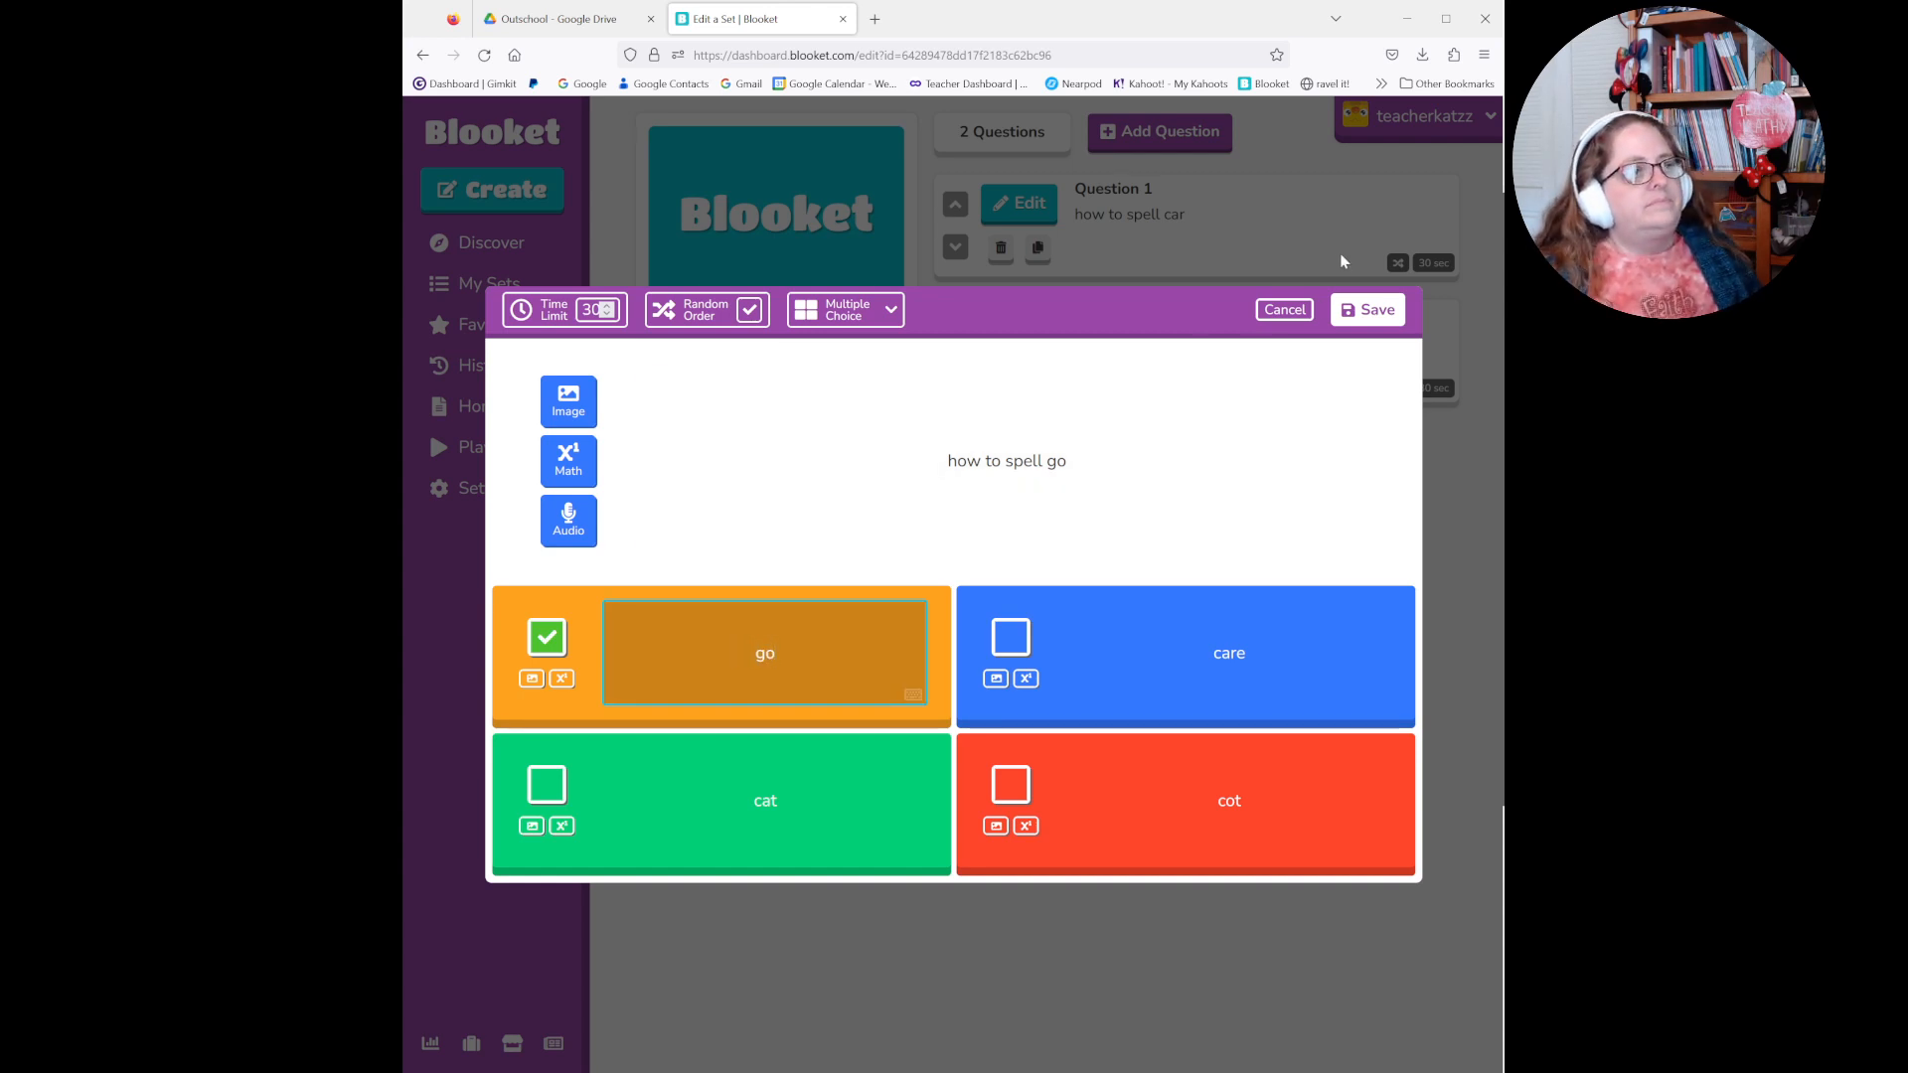
pyautogui.click(1346, 309)
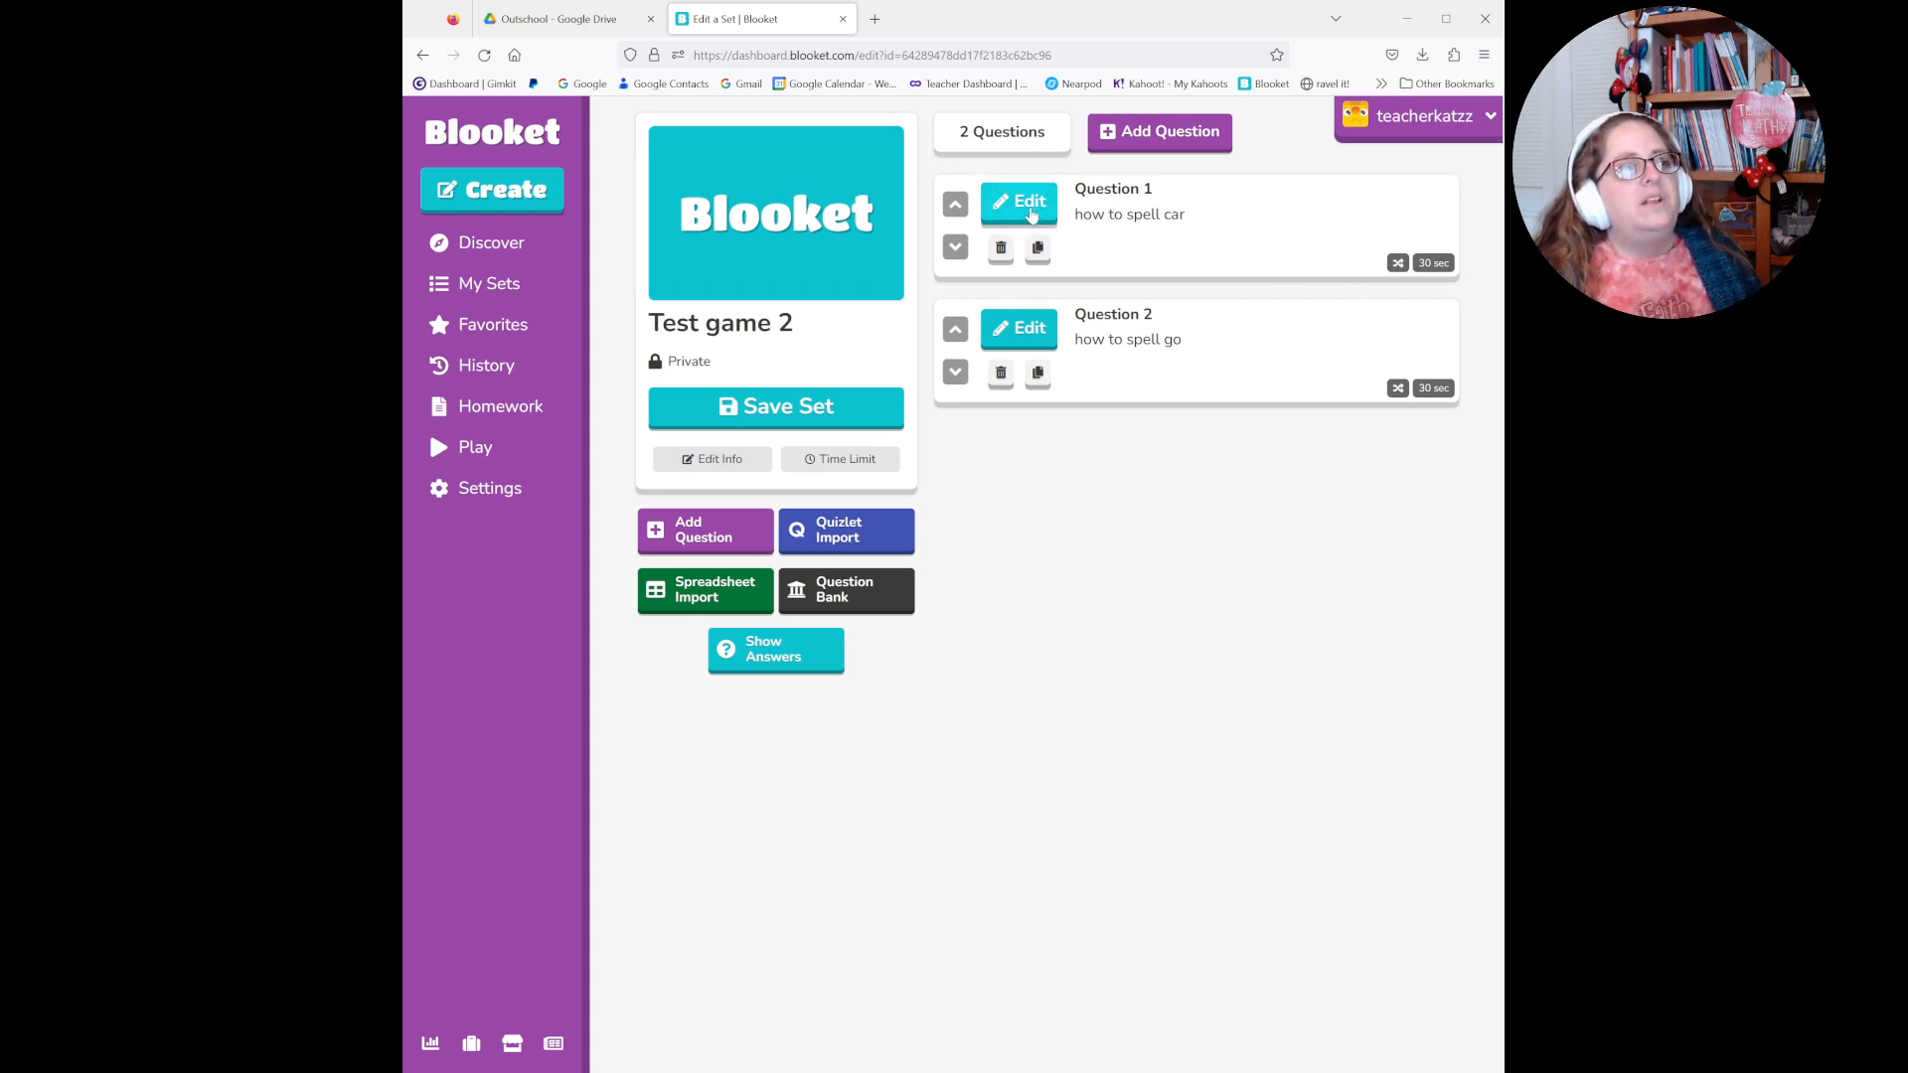
# - Move the "how to spell car" question below the "how to spell go" question and save the set
pyautogui.click(955, 248)
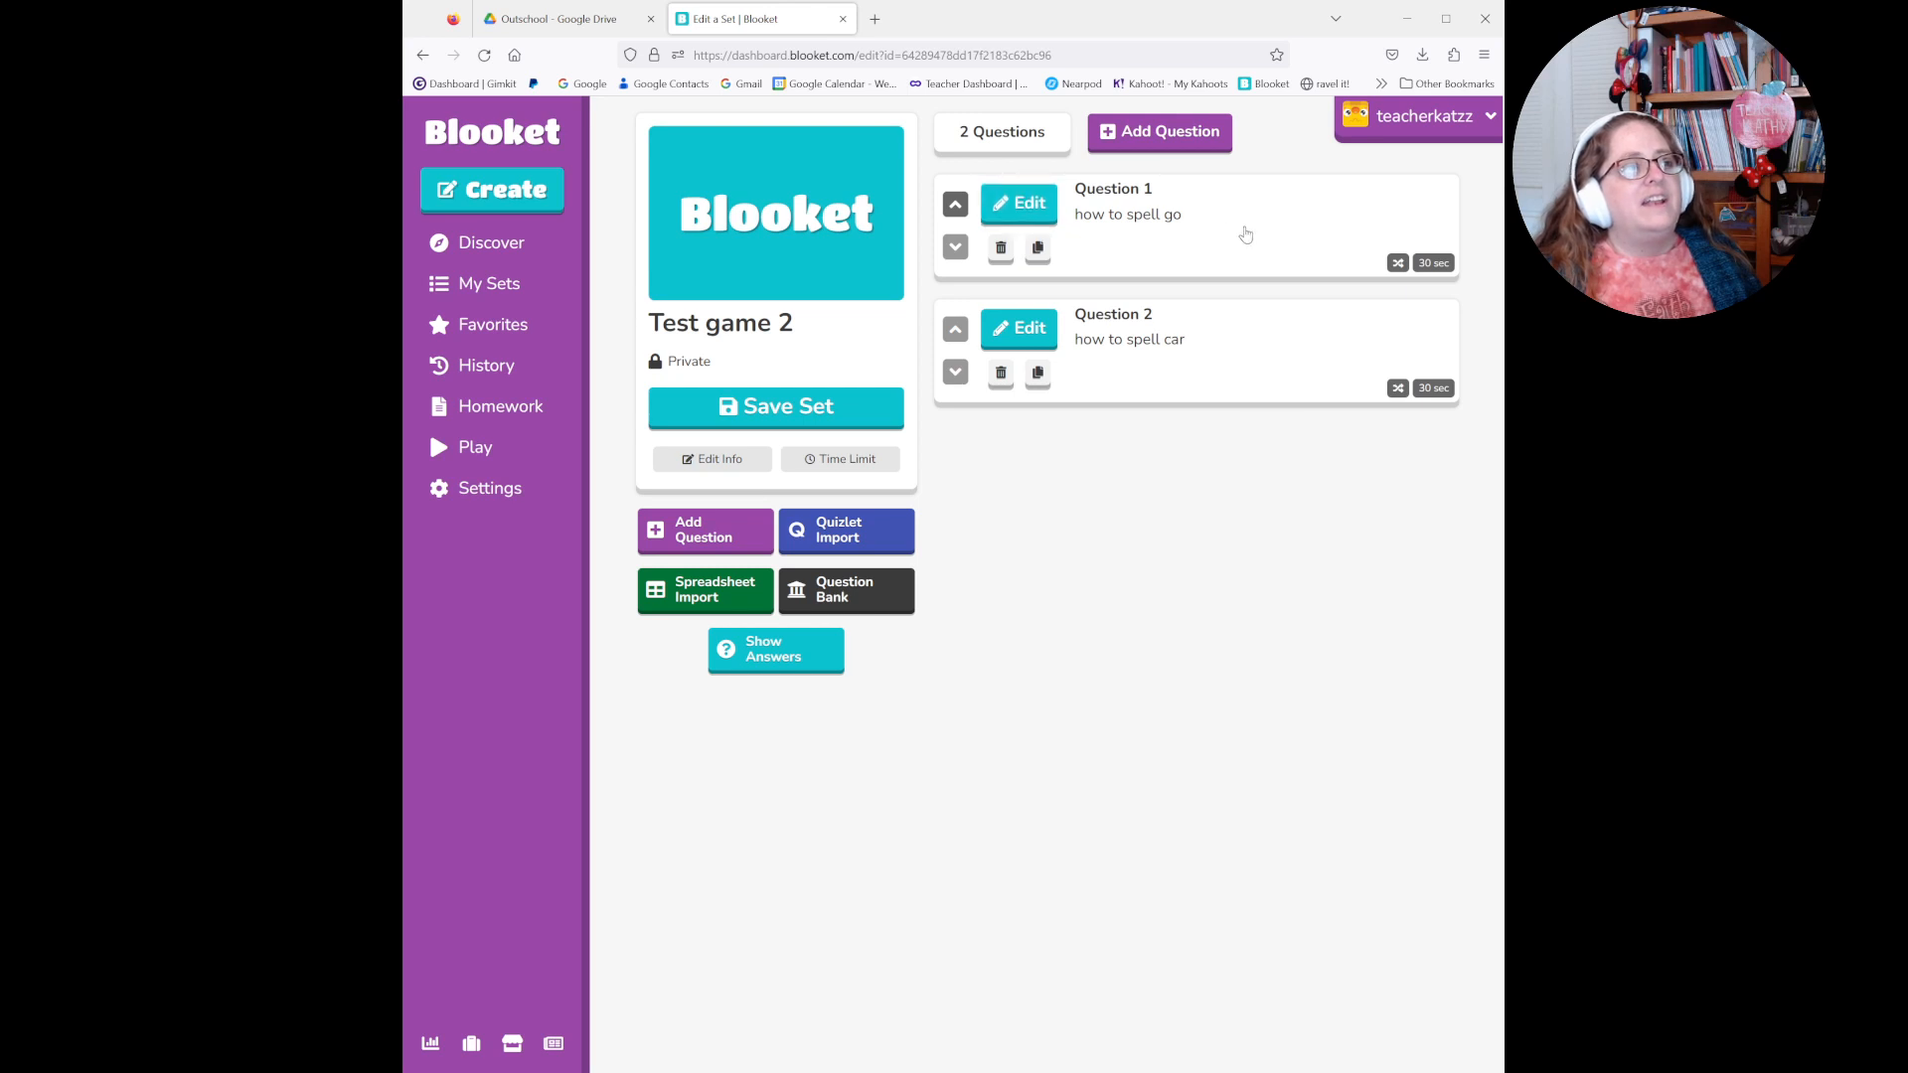
pyautogui.click(761, 403)
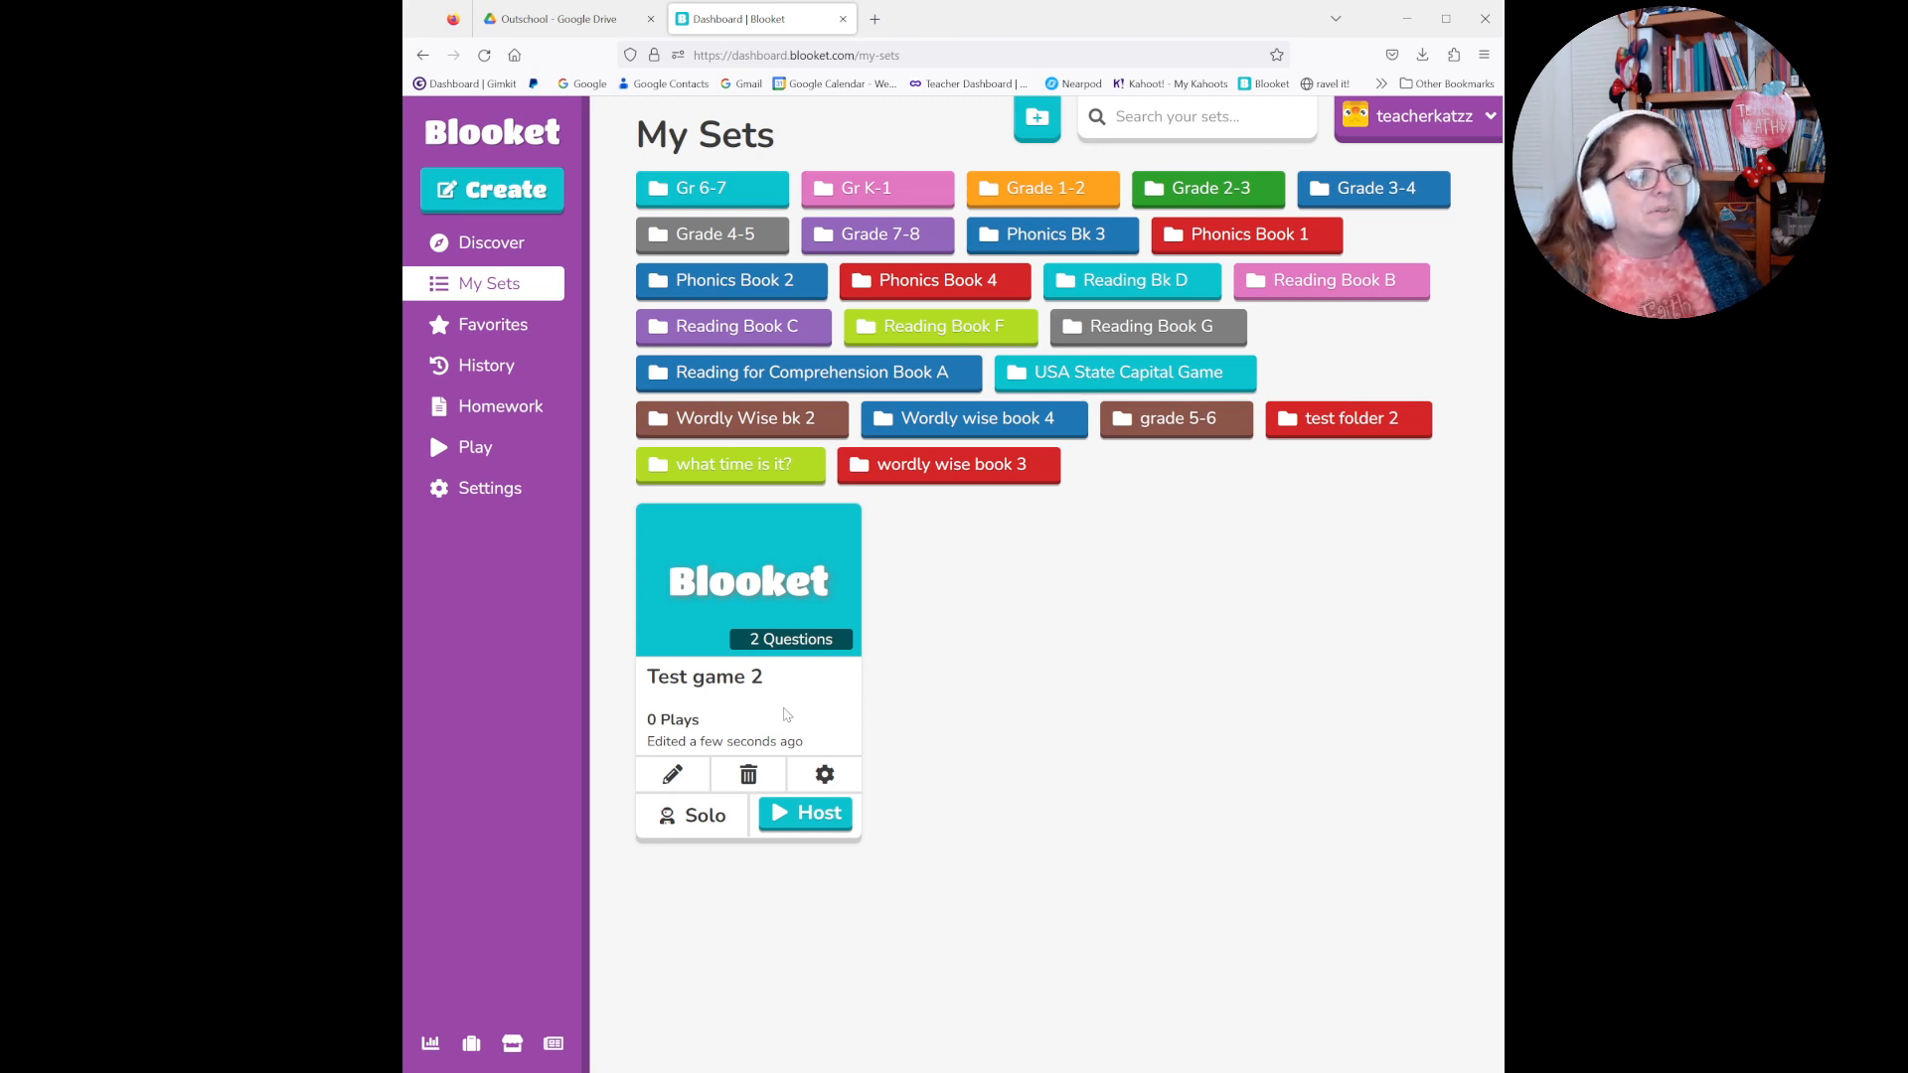
# - Move the "Test game 2" set into the folder "test folder 2"
pyautogui.moveTo(829, 785)
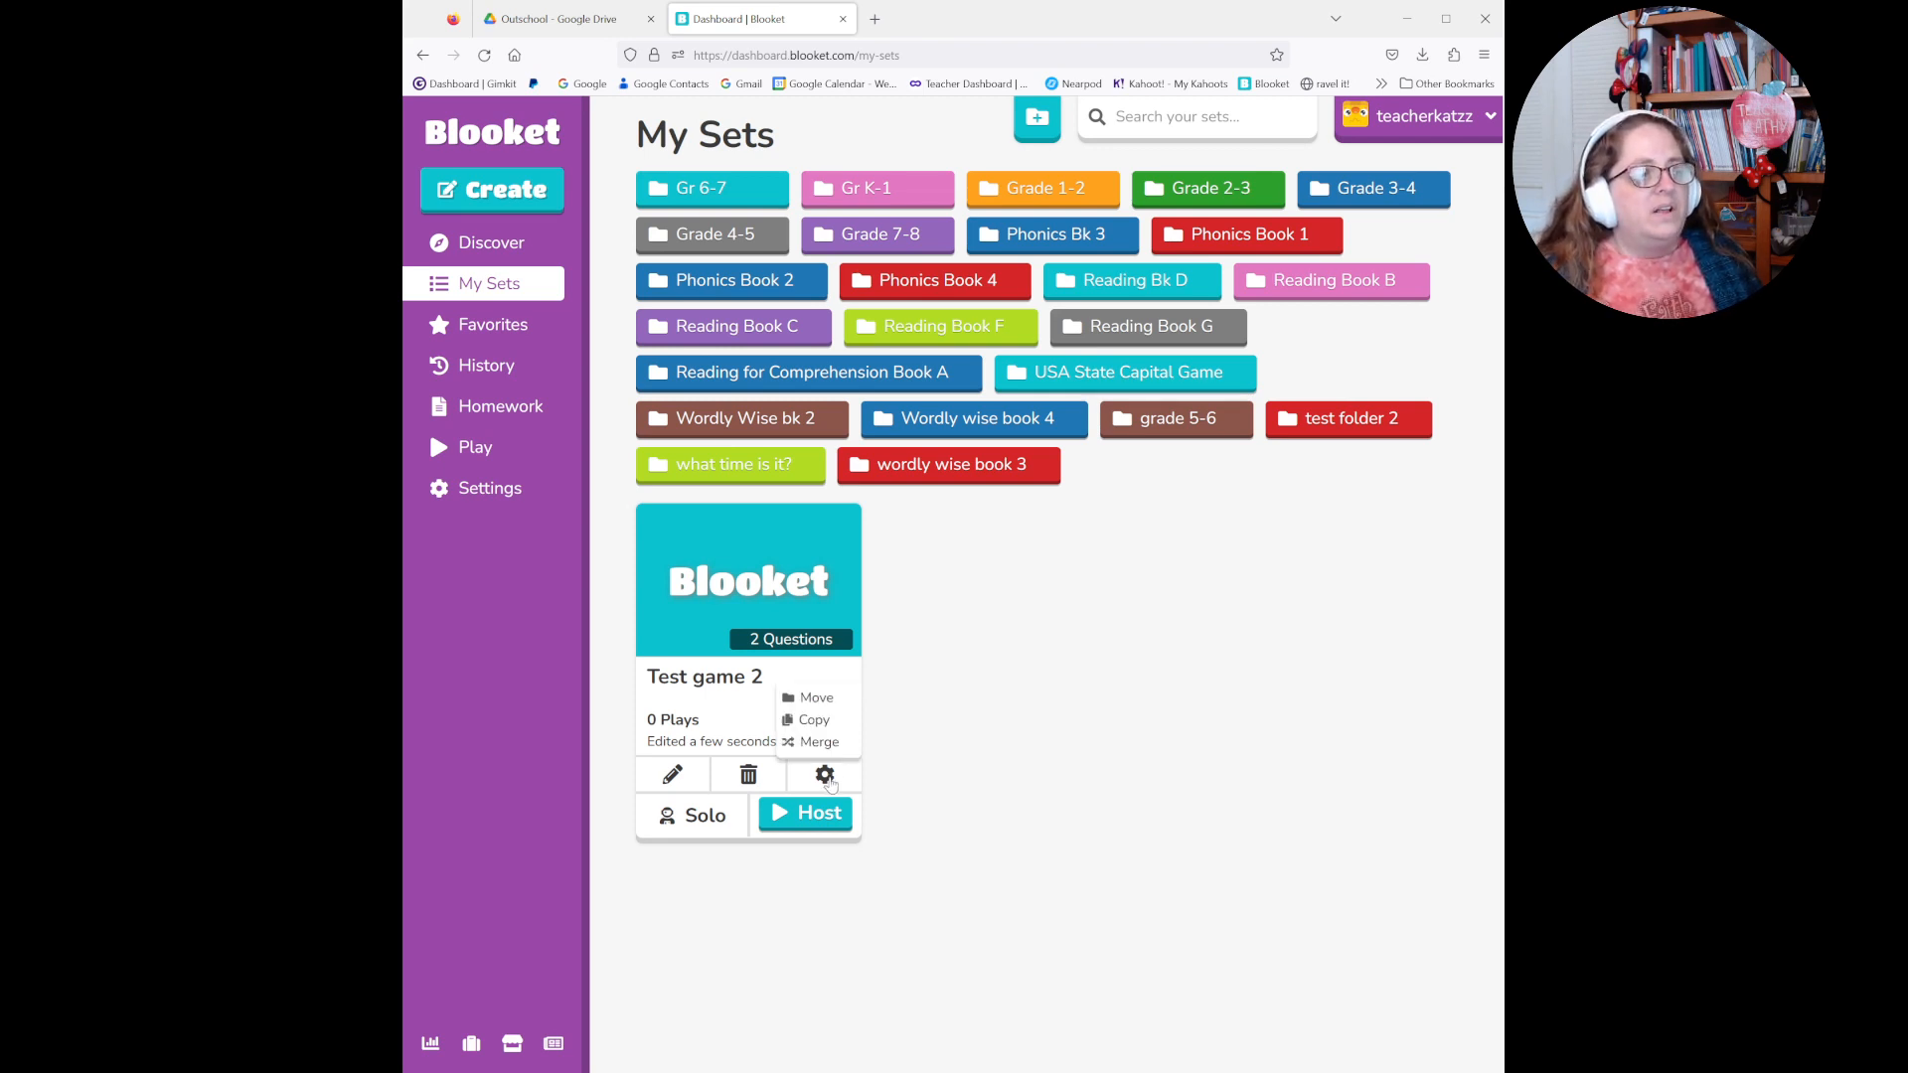
pyautogui.click(813, 697)
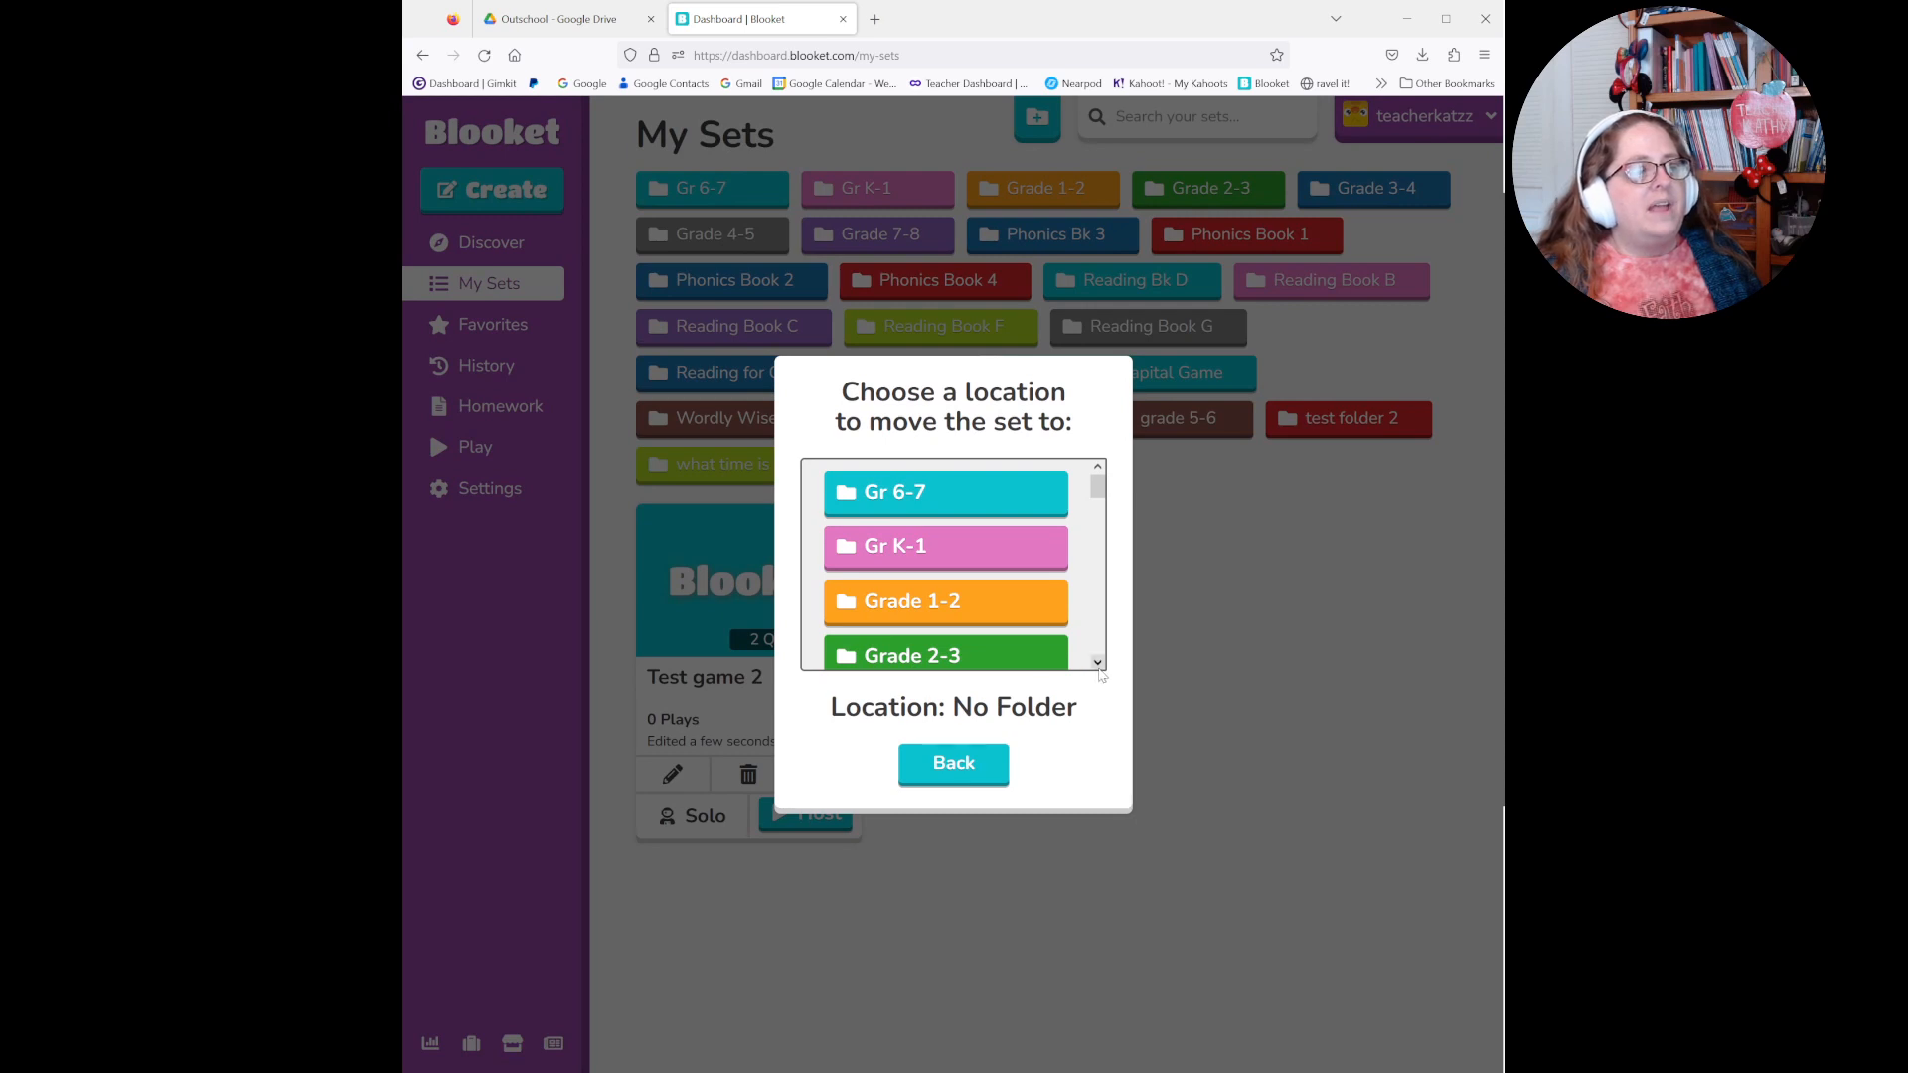
pyautogui.scroll(-5, 1095, 661)
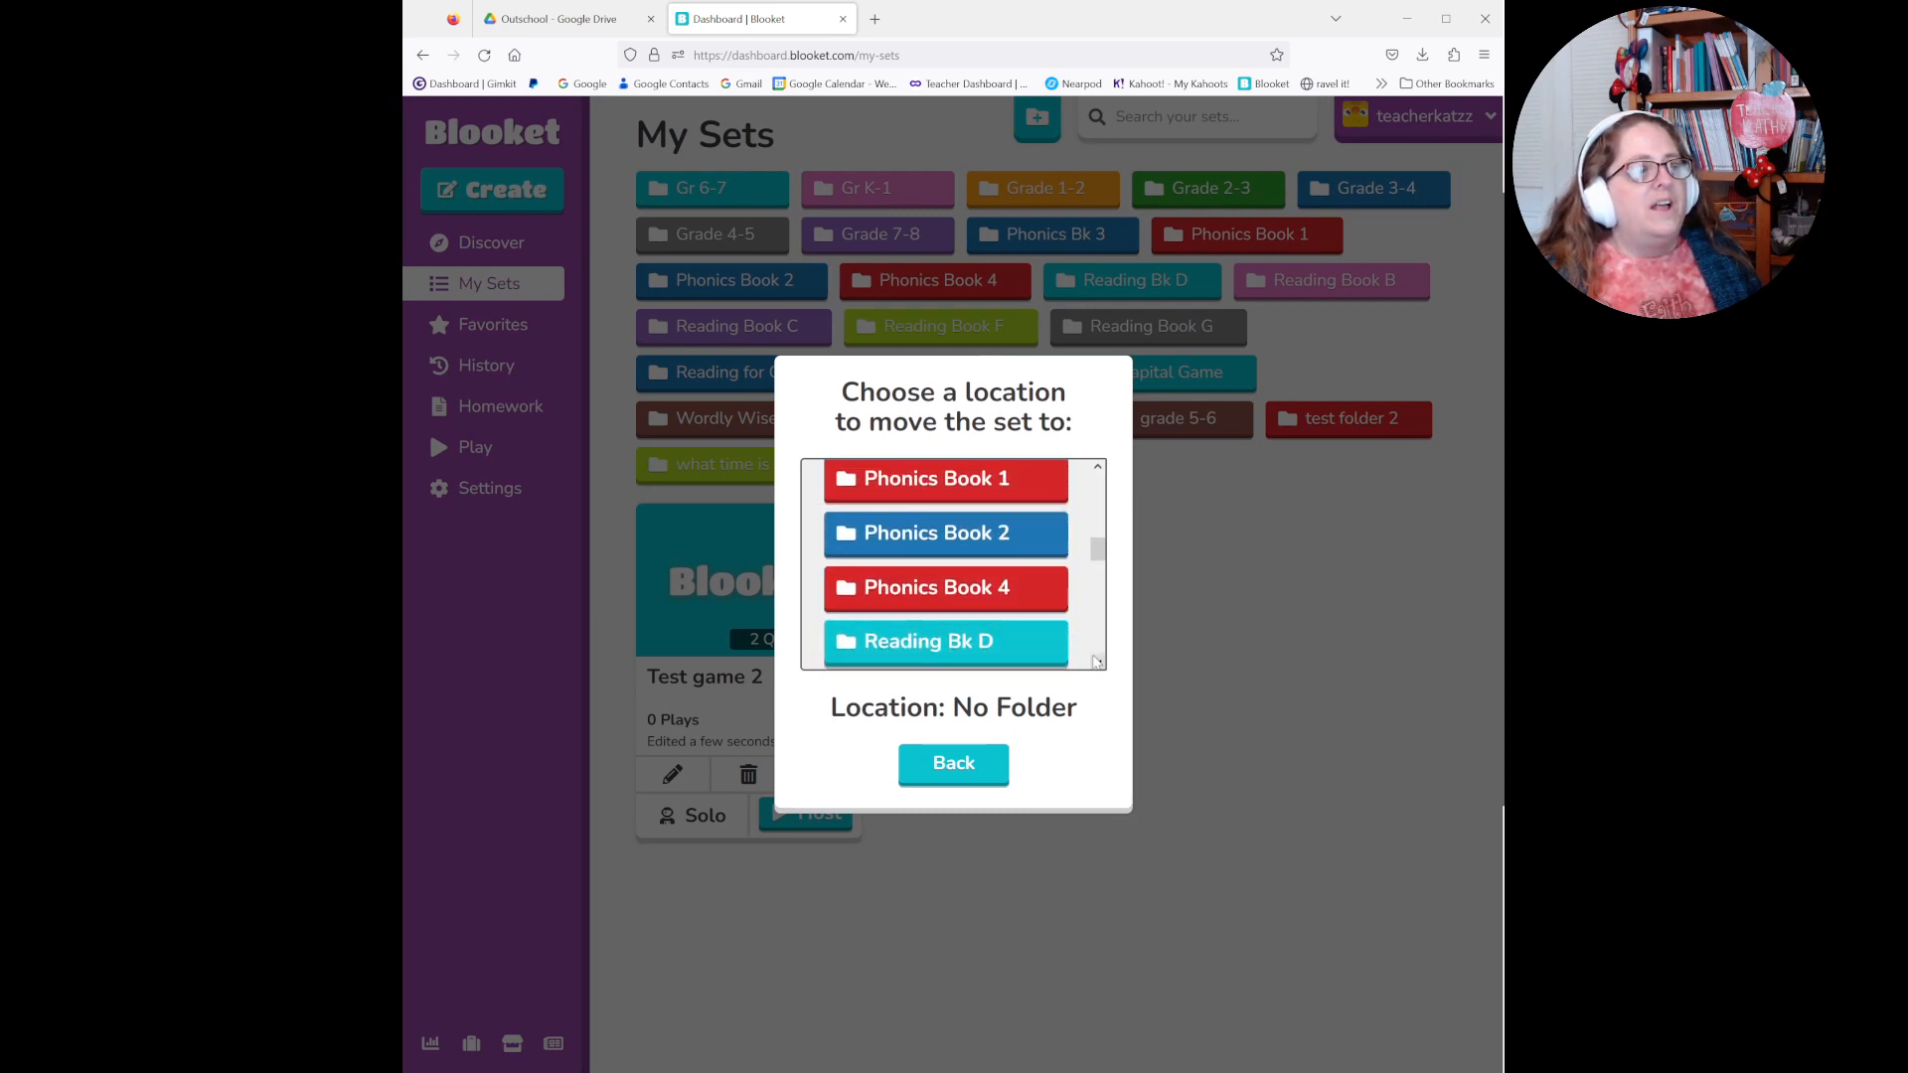
pyautogui.scroll(-10, 1095, 661)
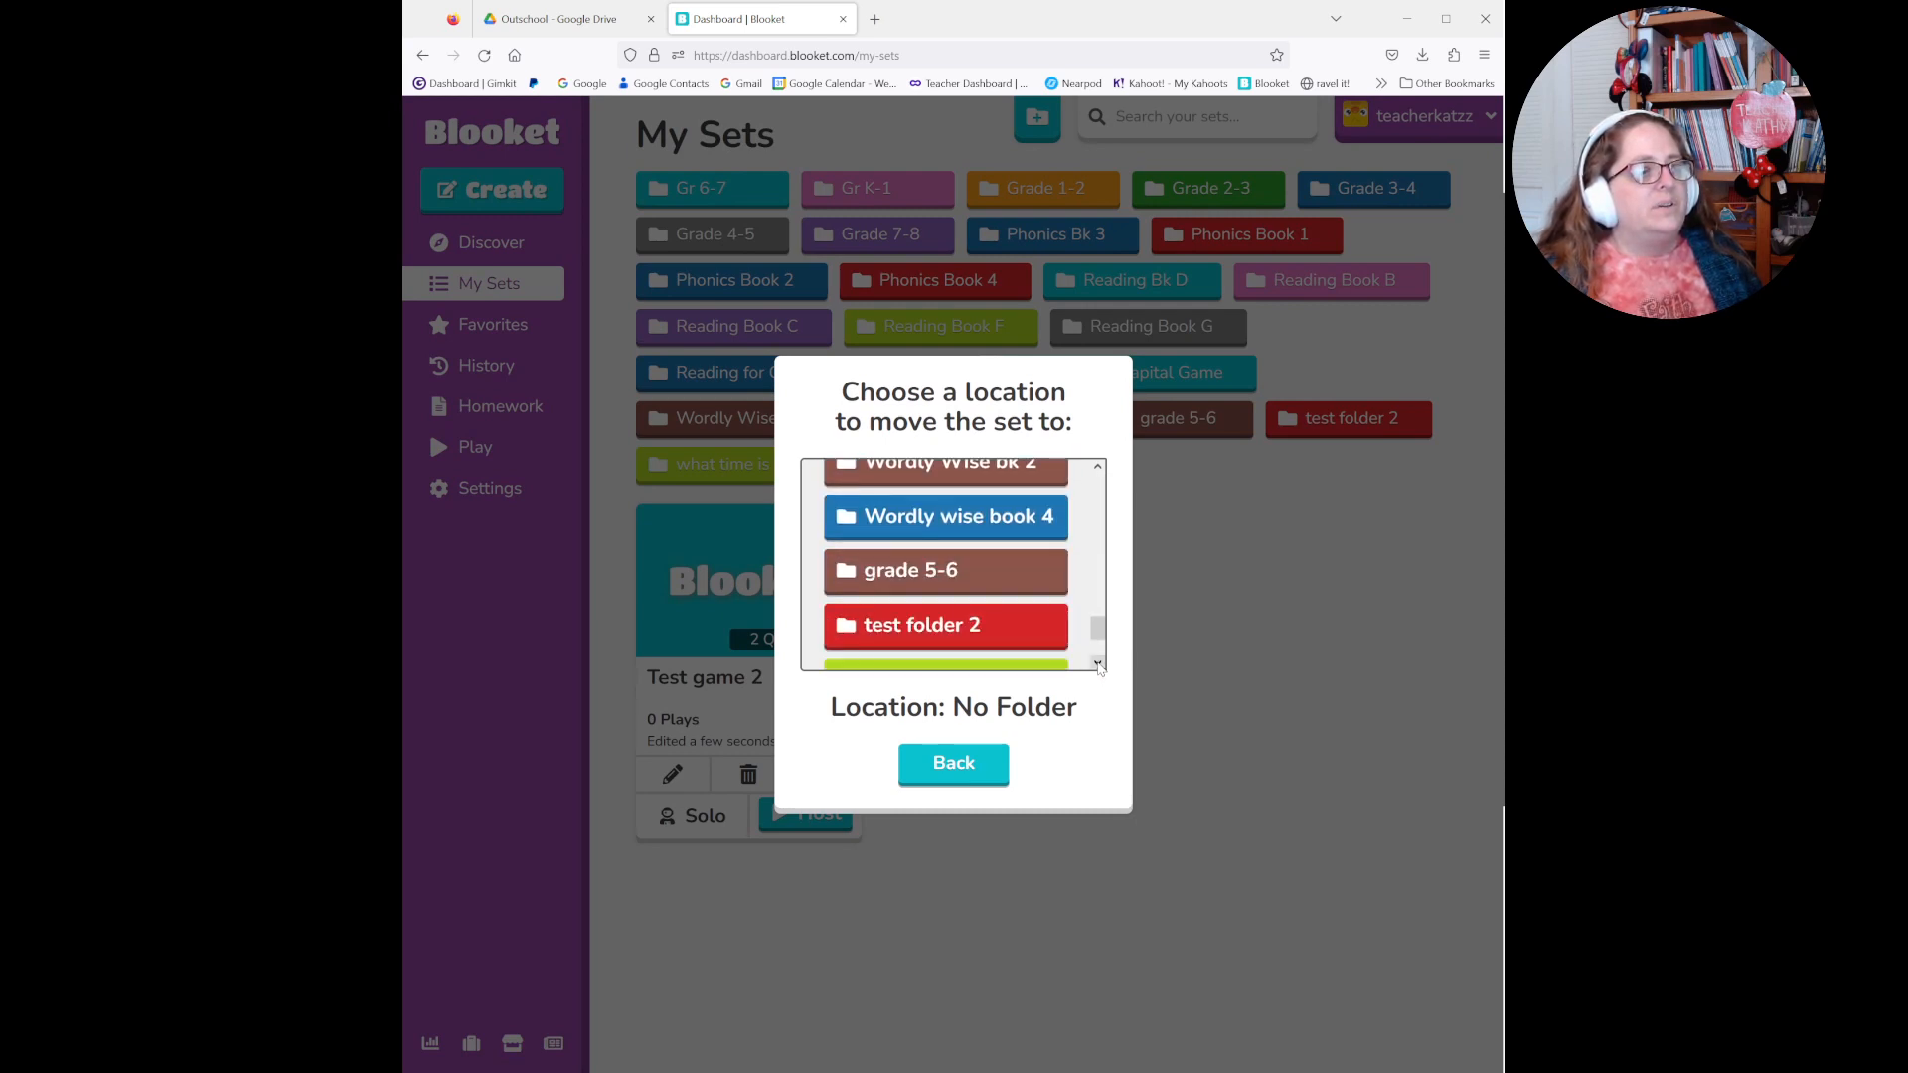
pyautogui.scroll(-2, 1099, 667)
pyautogui.click(969, 520)
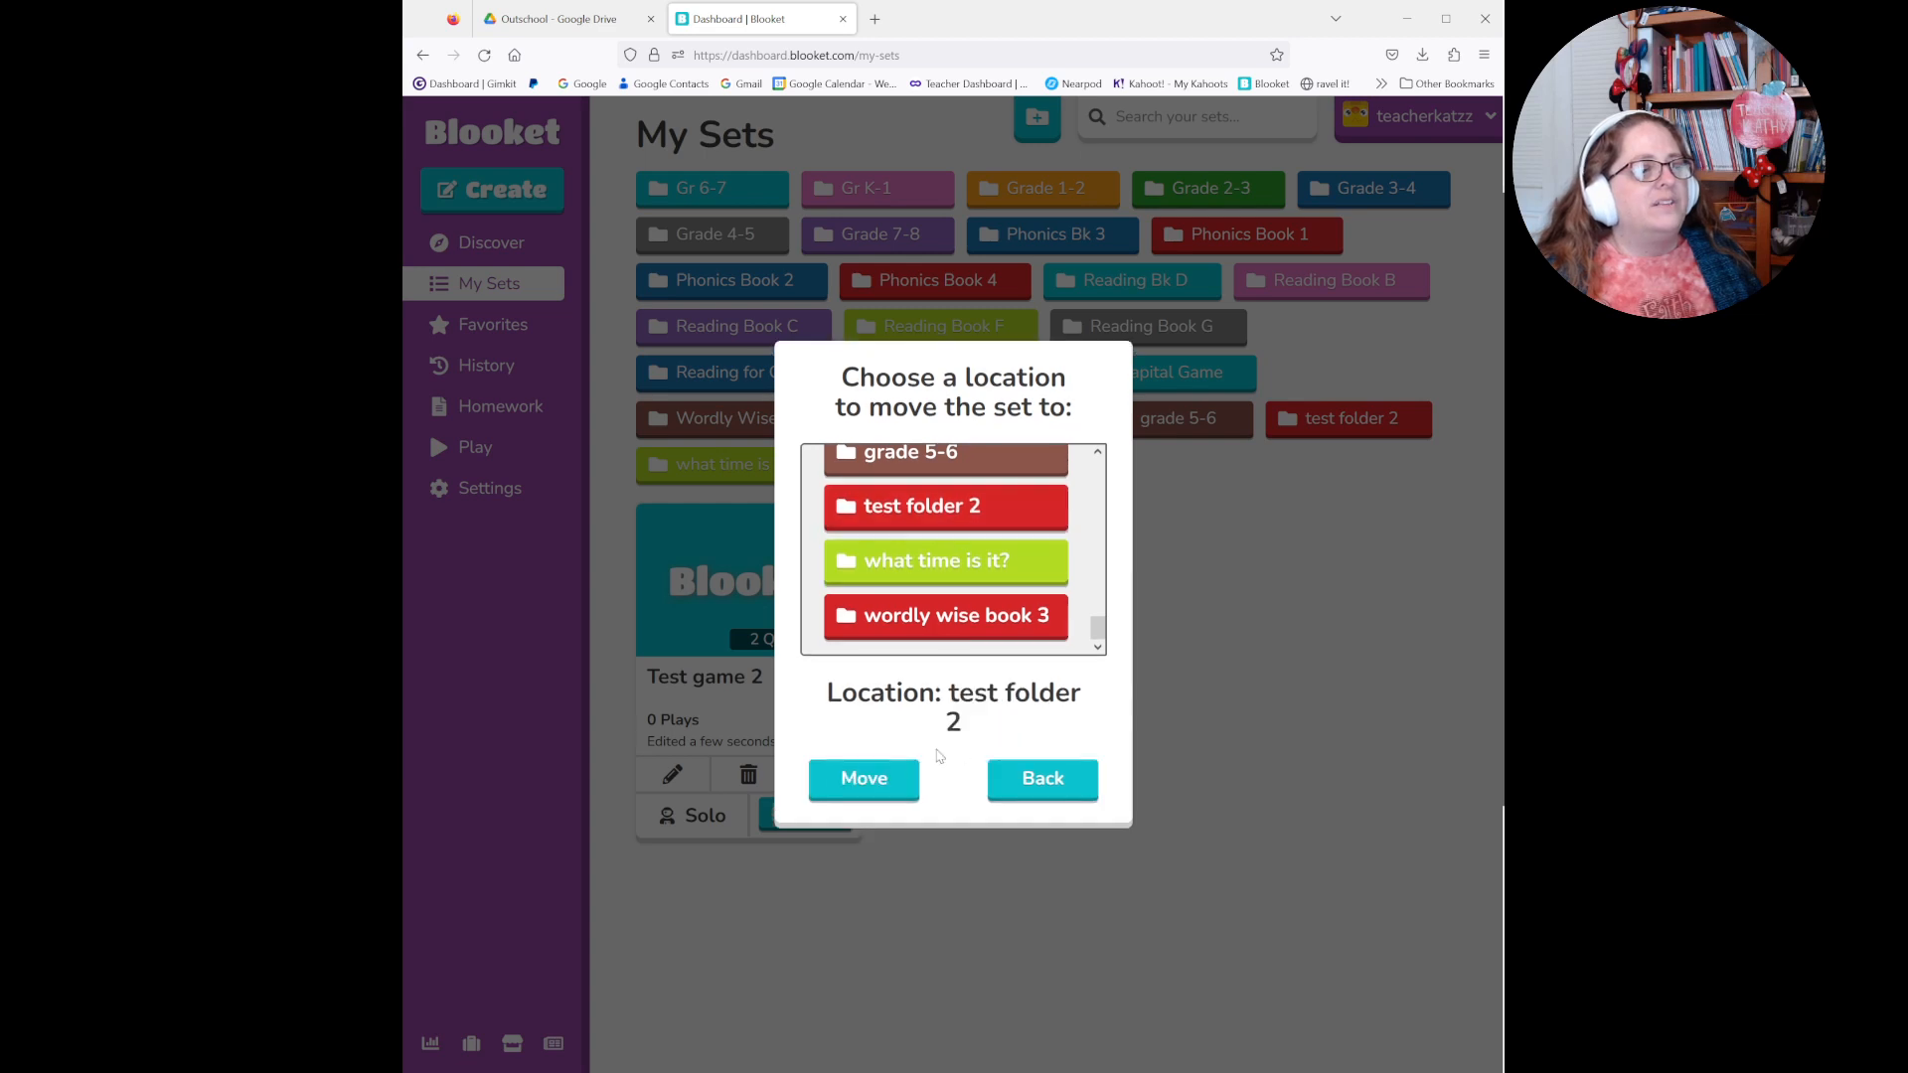
pyautogui.click(864, 781)
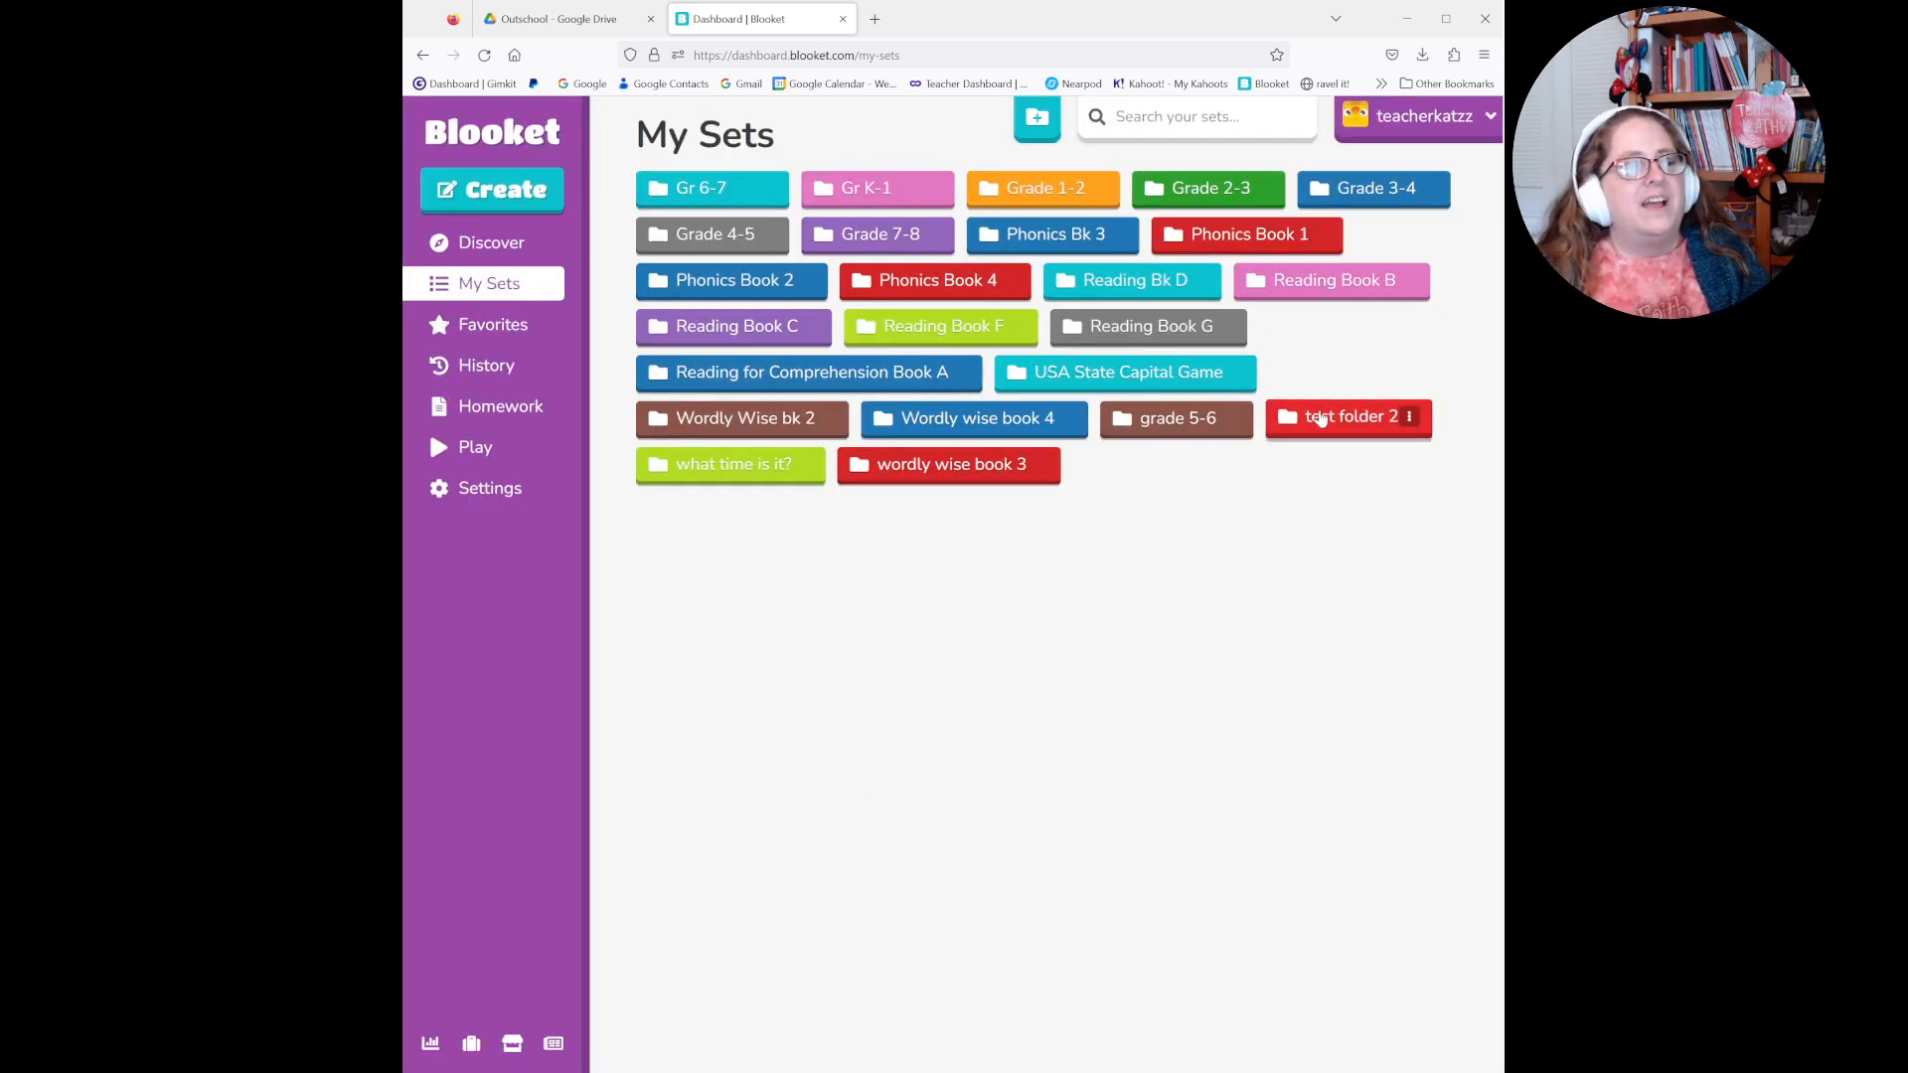
# - Open "test folder 2" and begin hosting the "Test game 2" set
pyautogui.click(1322, 417)
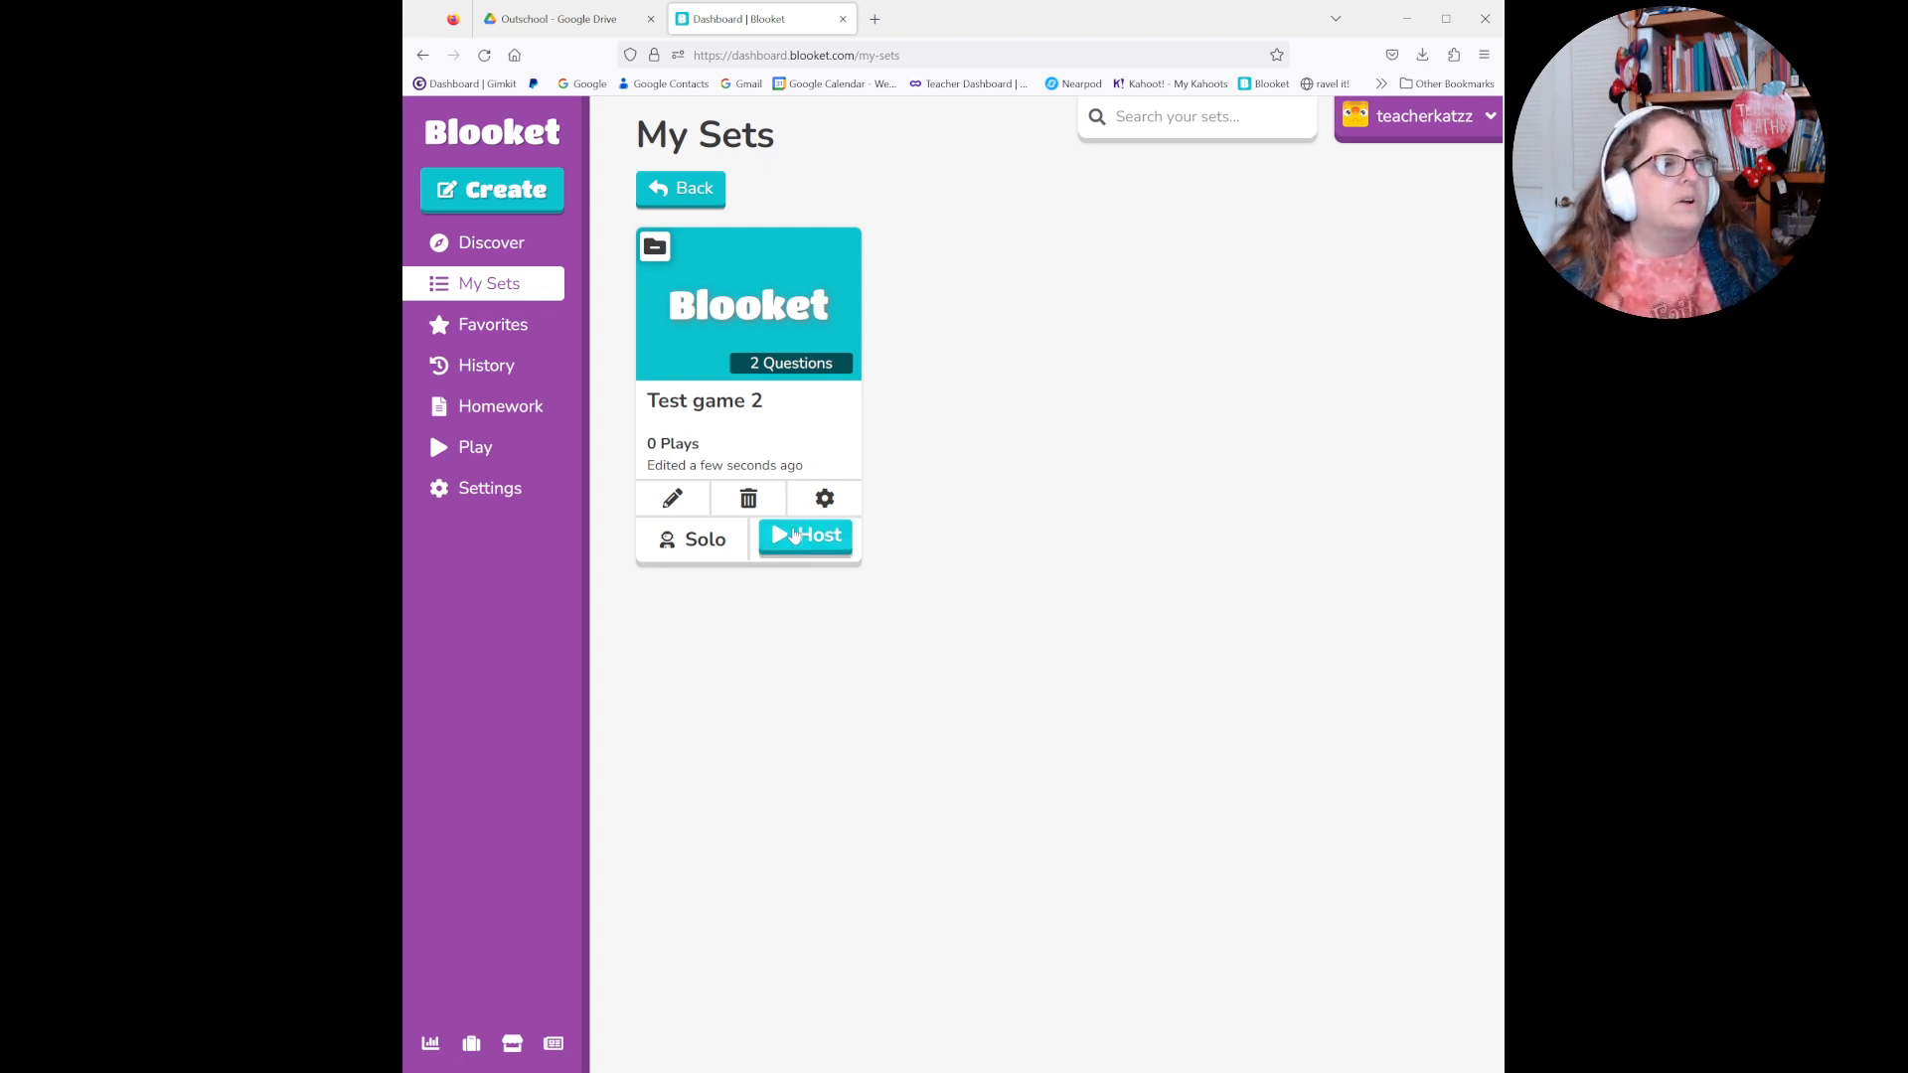
pyautogui.click(805, 538)
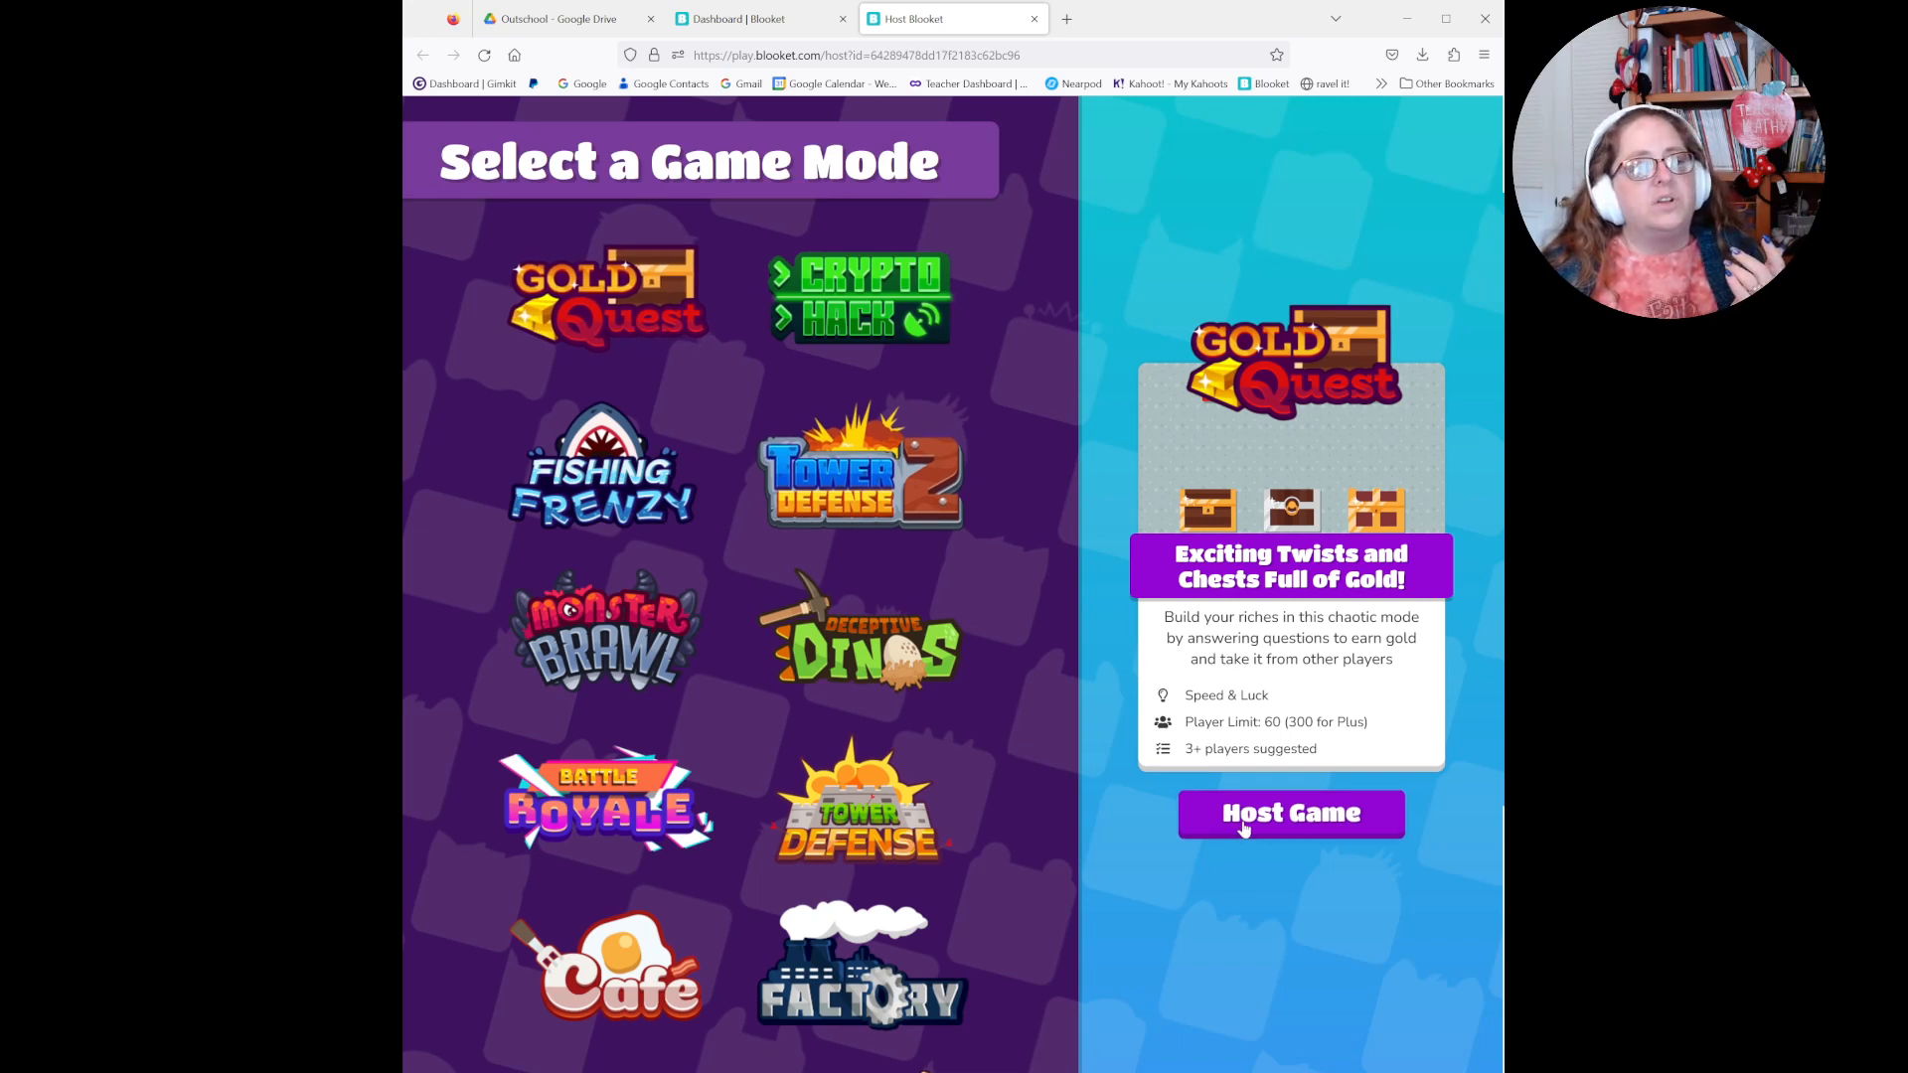
# - Compare the hosting and homework options of the Tower Defense 2, Café and Crazy Kingdom game modes
pyautogui.click(852, 504)
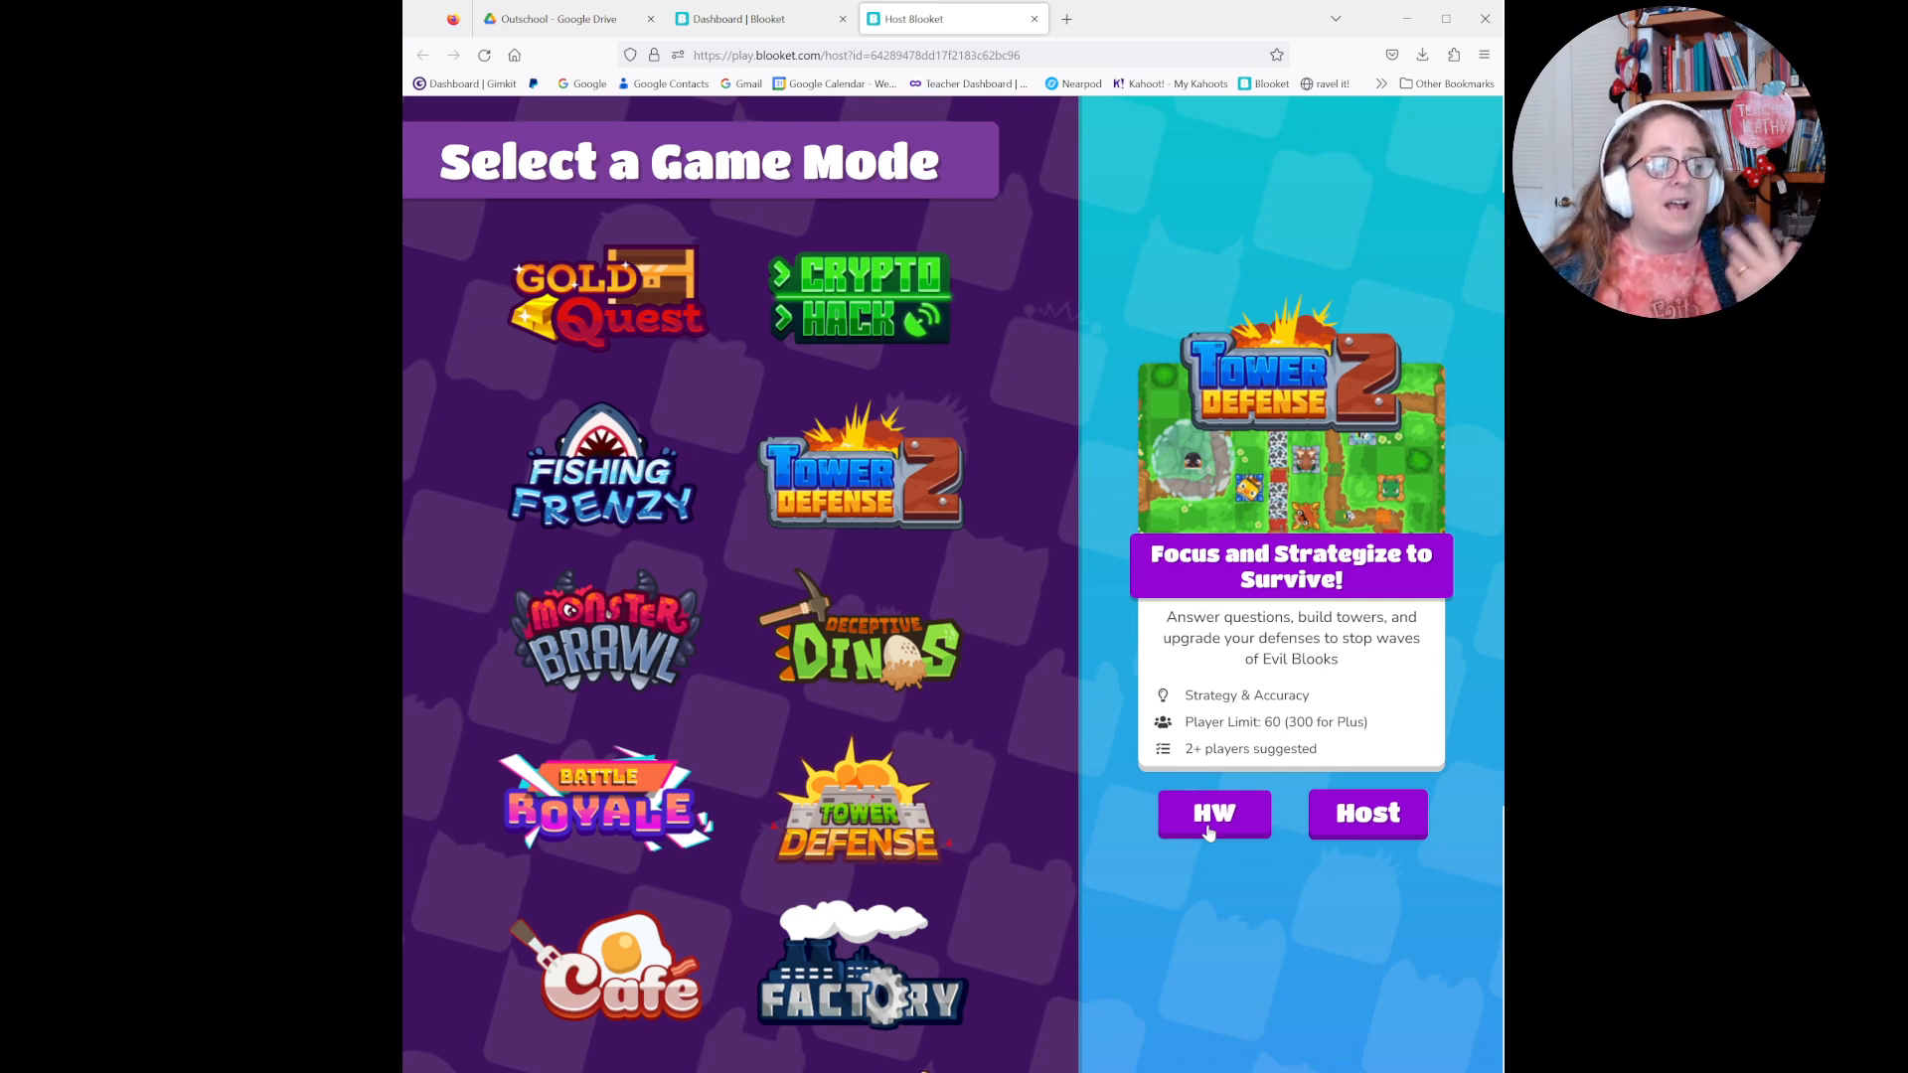
pyautogui.click(636, 979)
pyautogui.scroll(-5, 641, 979)
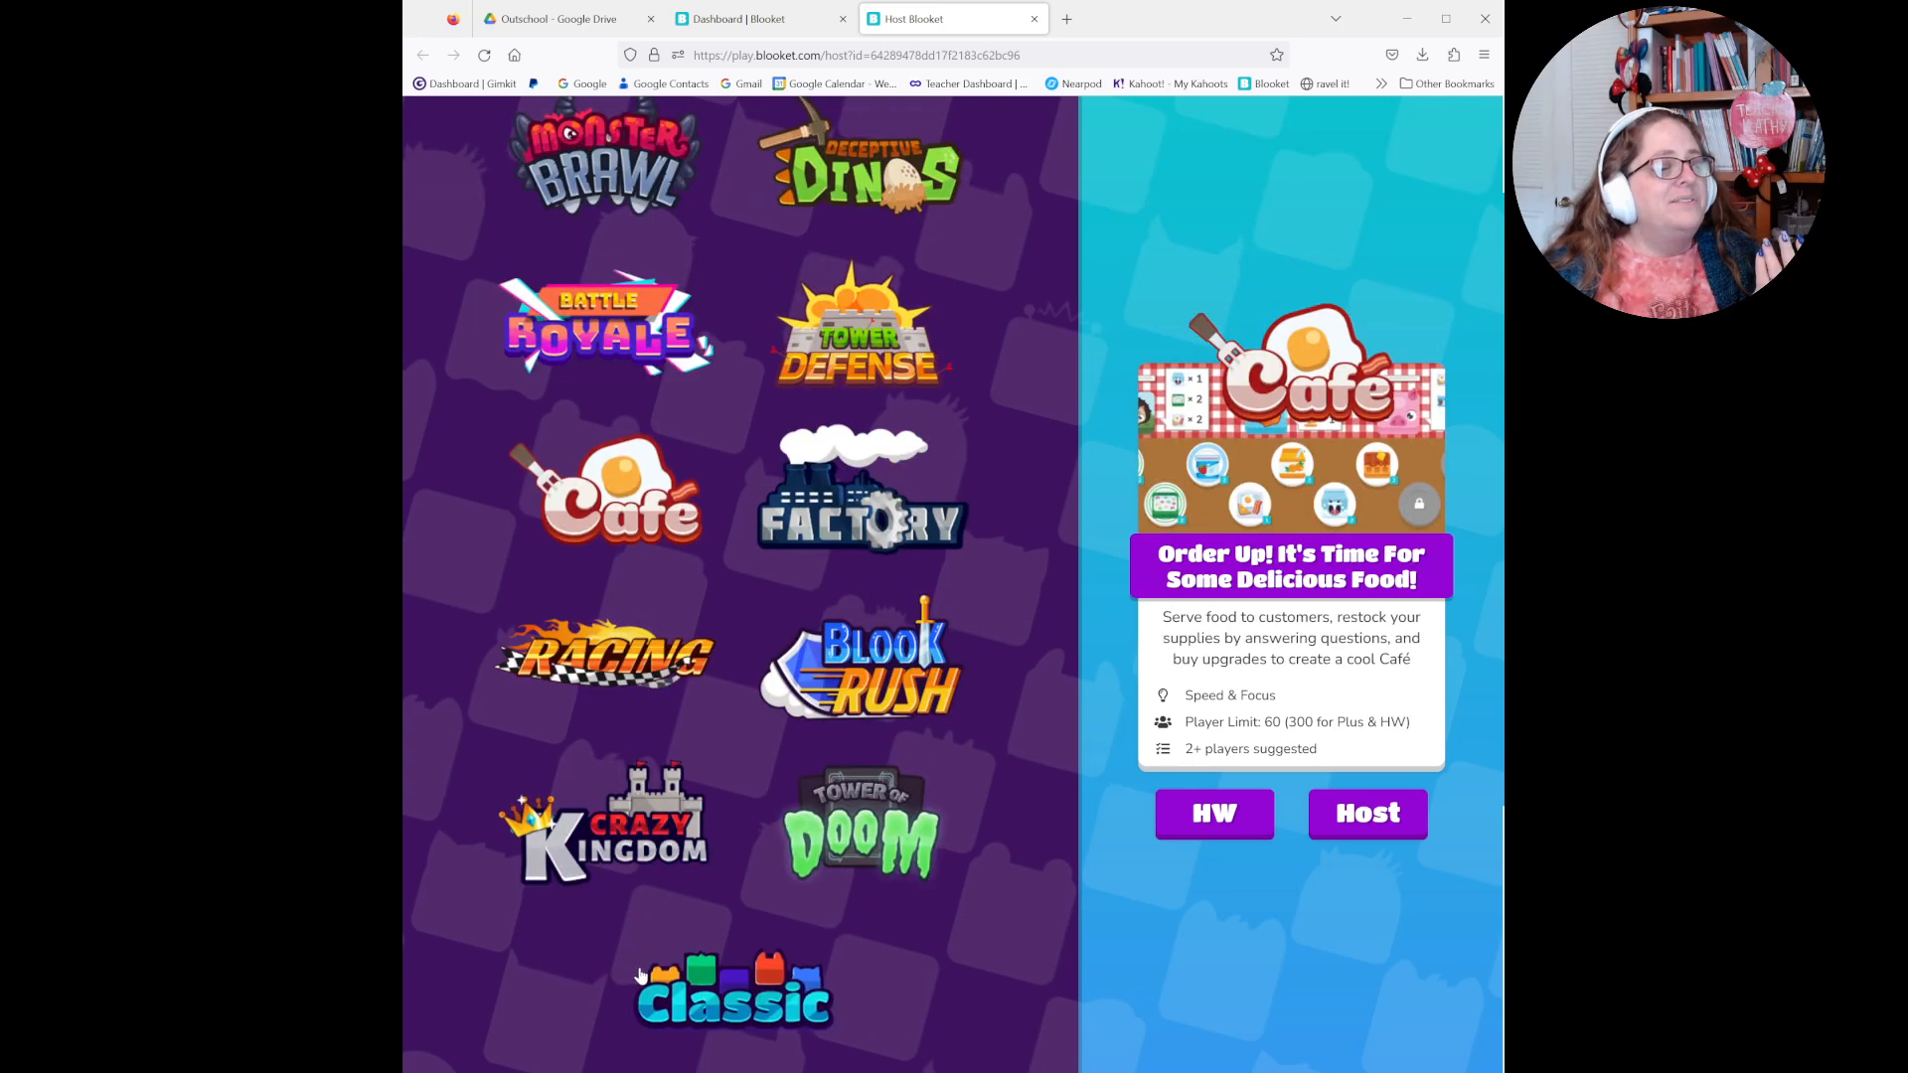
pyautogui.click(614, 827)
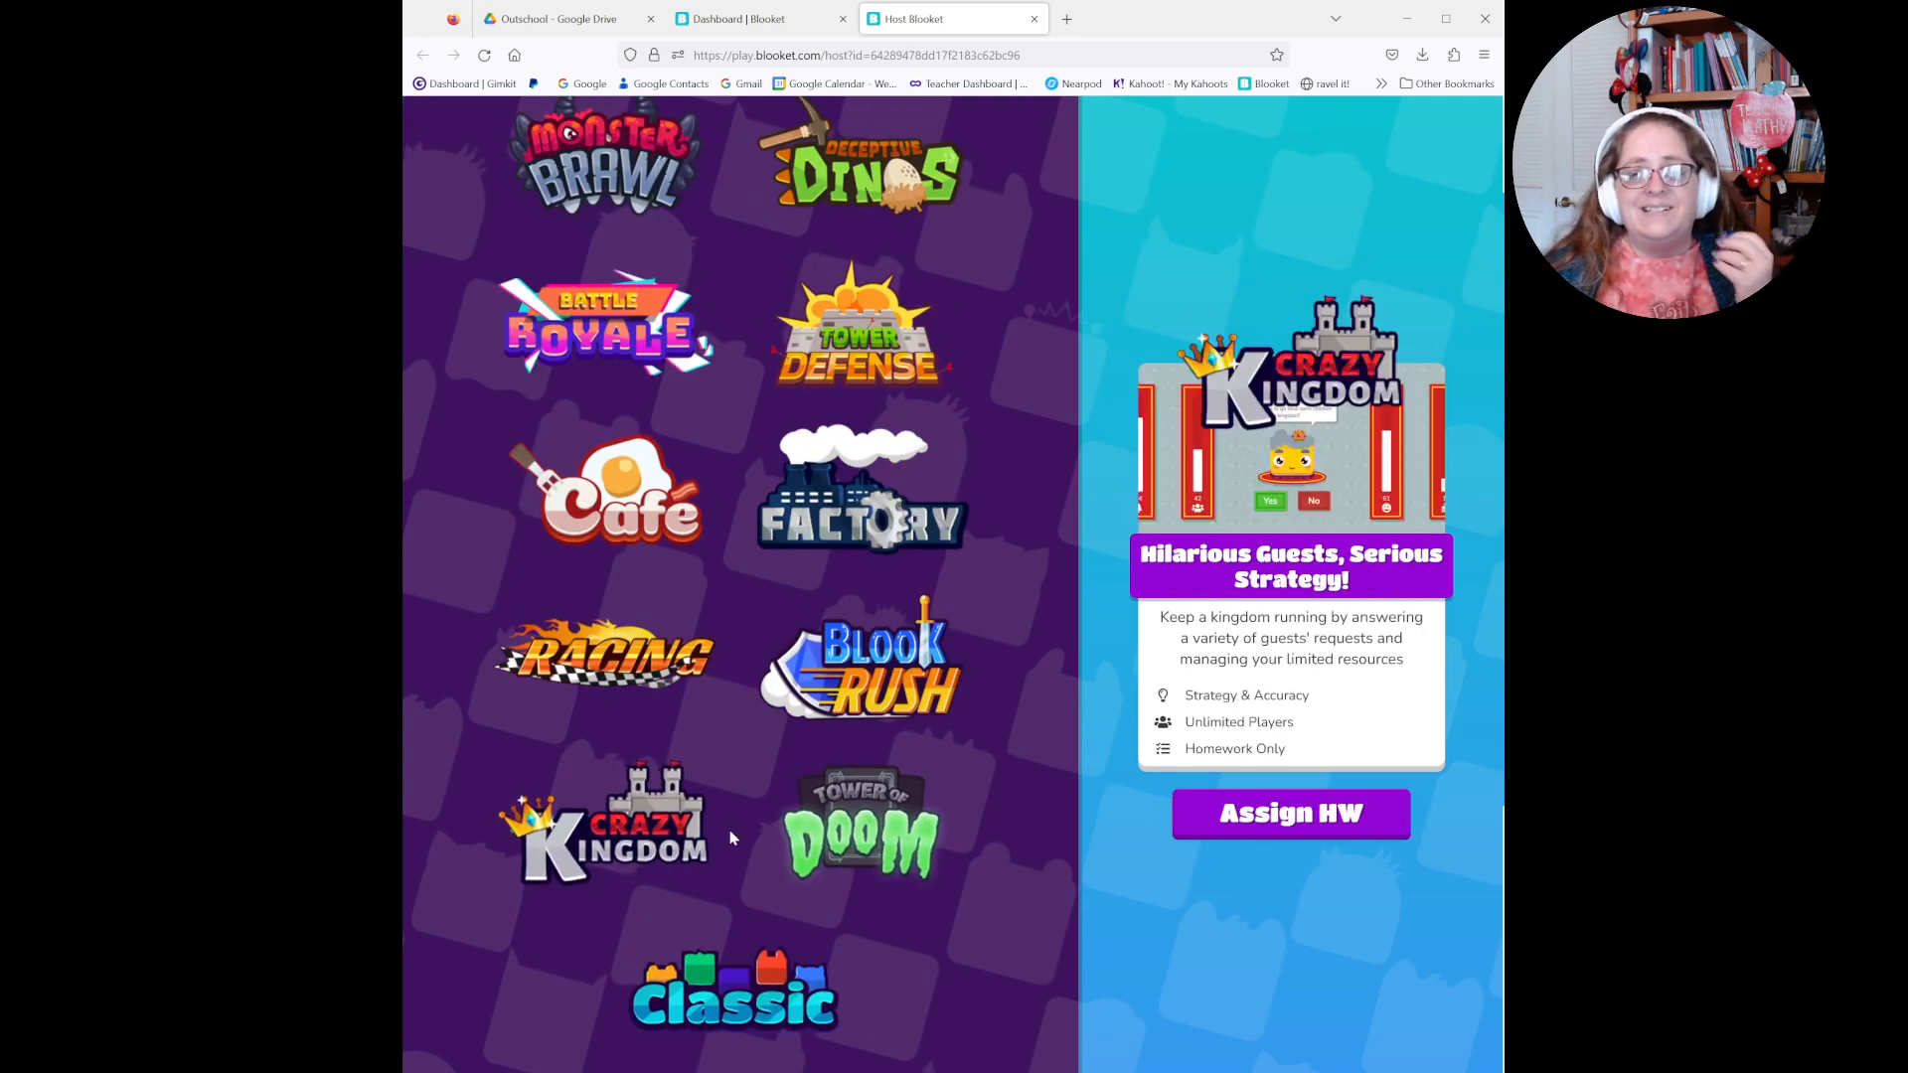
pyautogui.scroll(5, 745, 845)
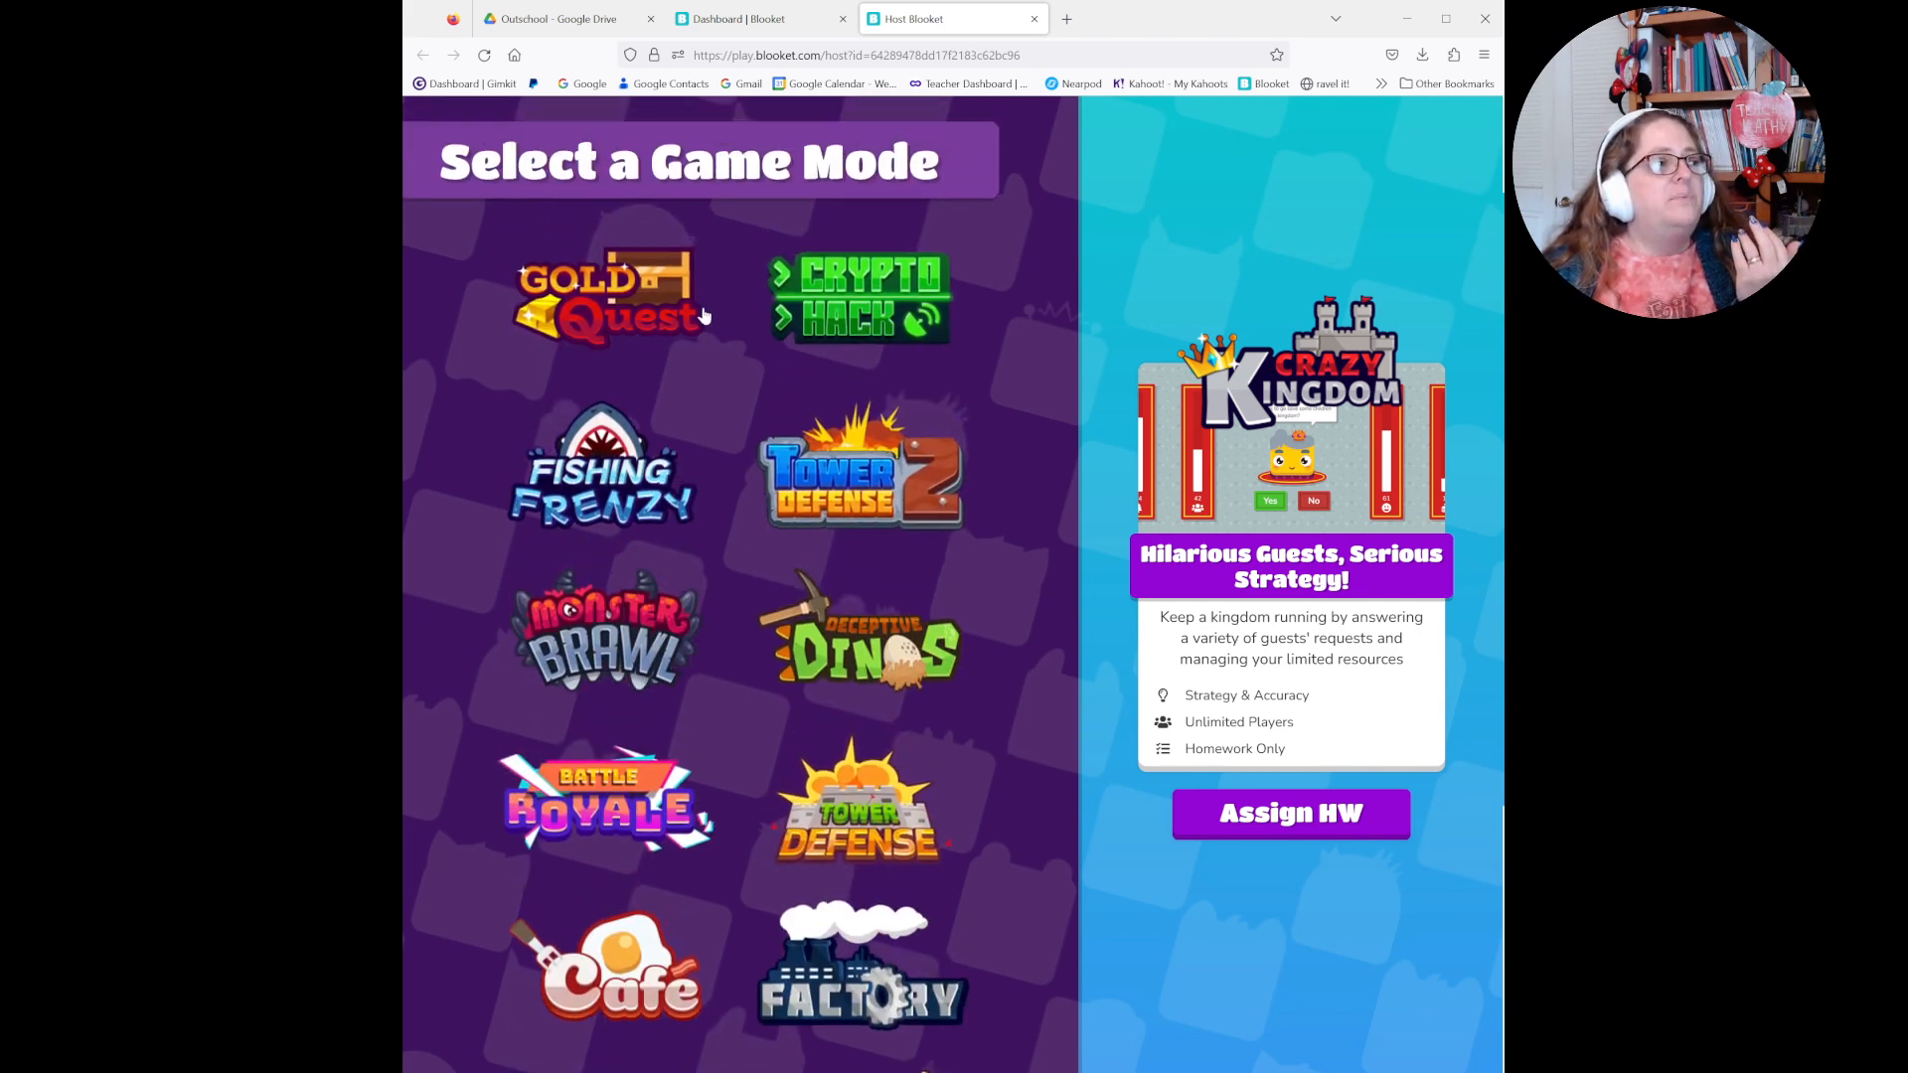
# - Choose Gold Quest as the game mode and proceed to its hosting settings
pyautogui.click(658, 314)
pyautogui.click(1302, 823)
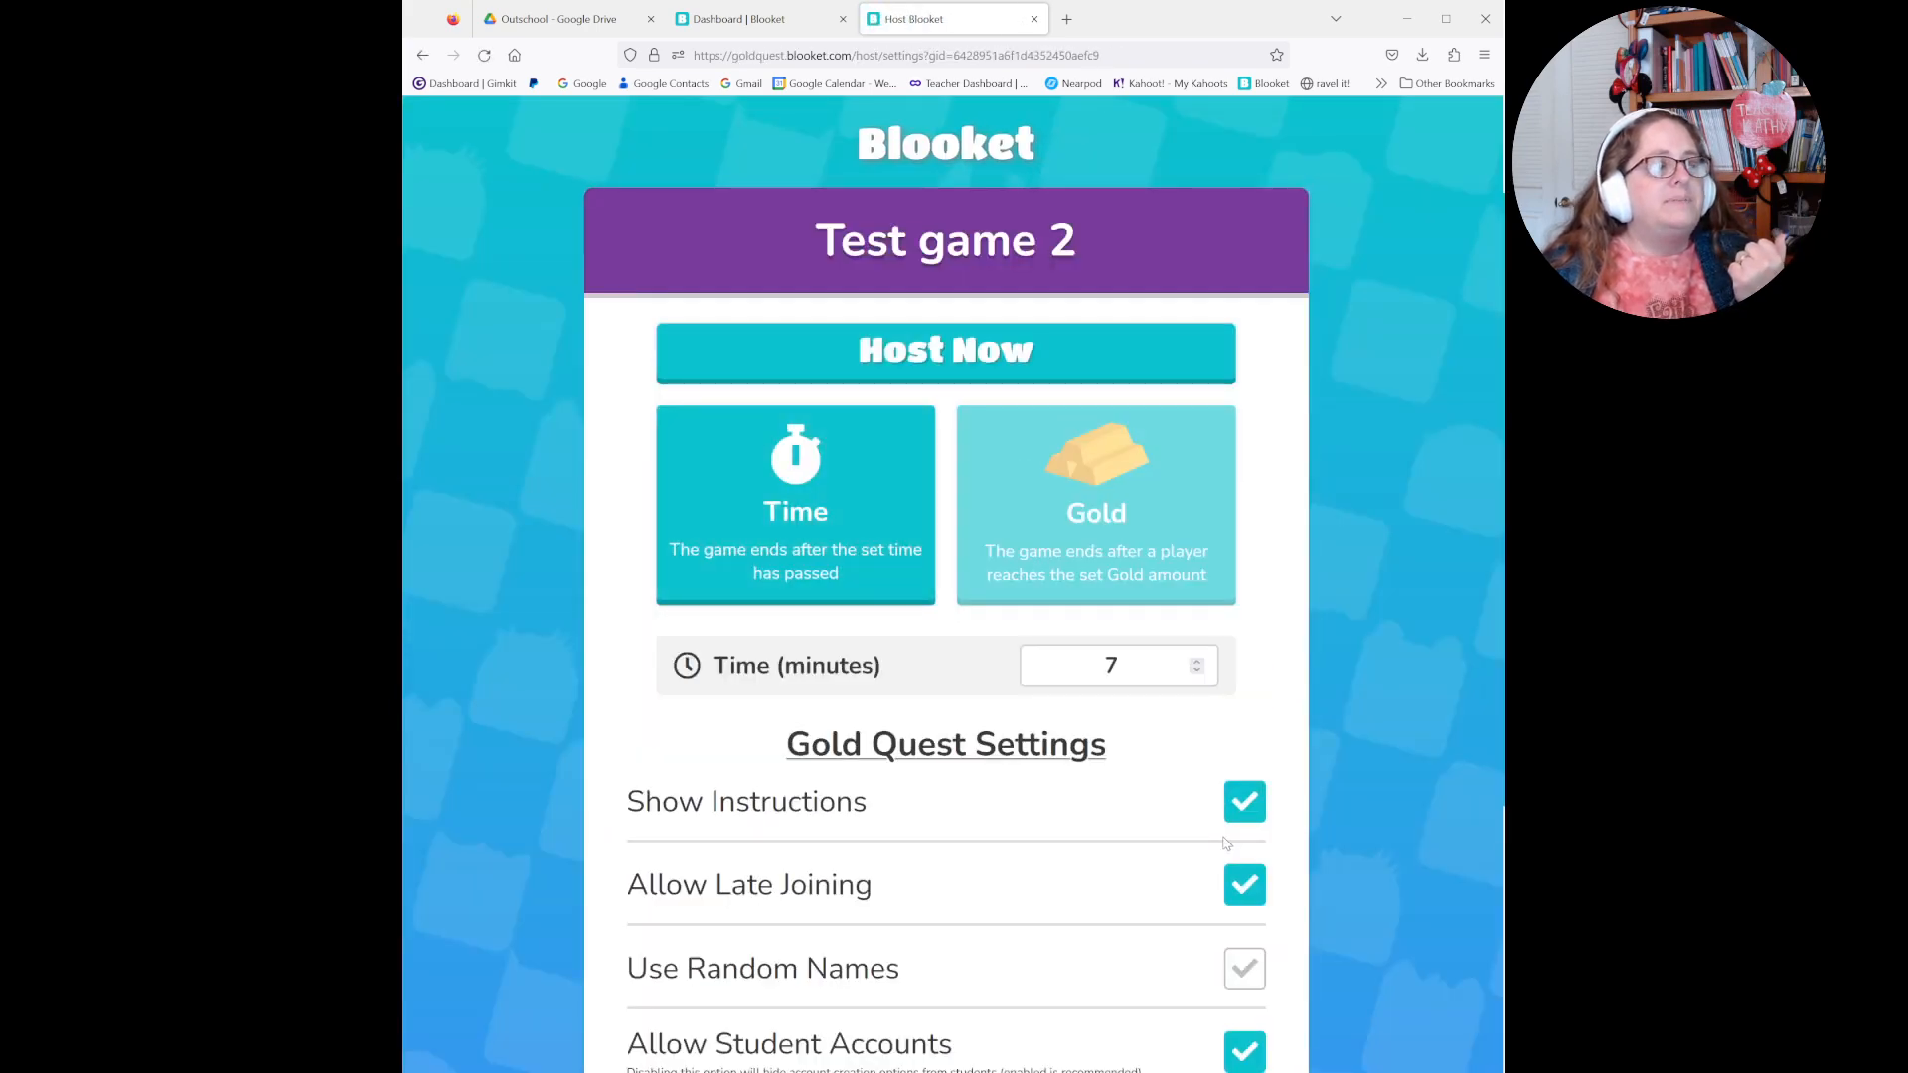
# - Set the Gold Quest game to end by time after 4 minutes and host it now
pyautogui.scroll(-1, 1227, 843)
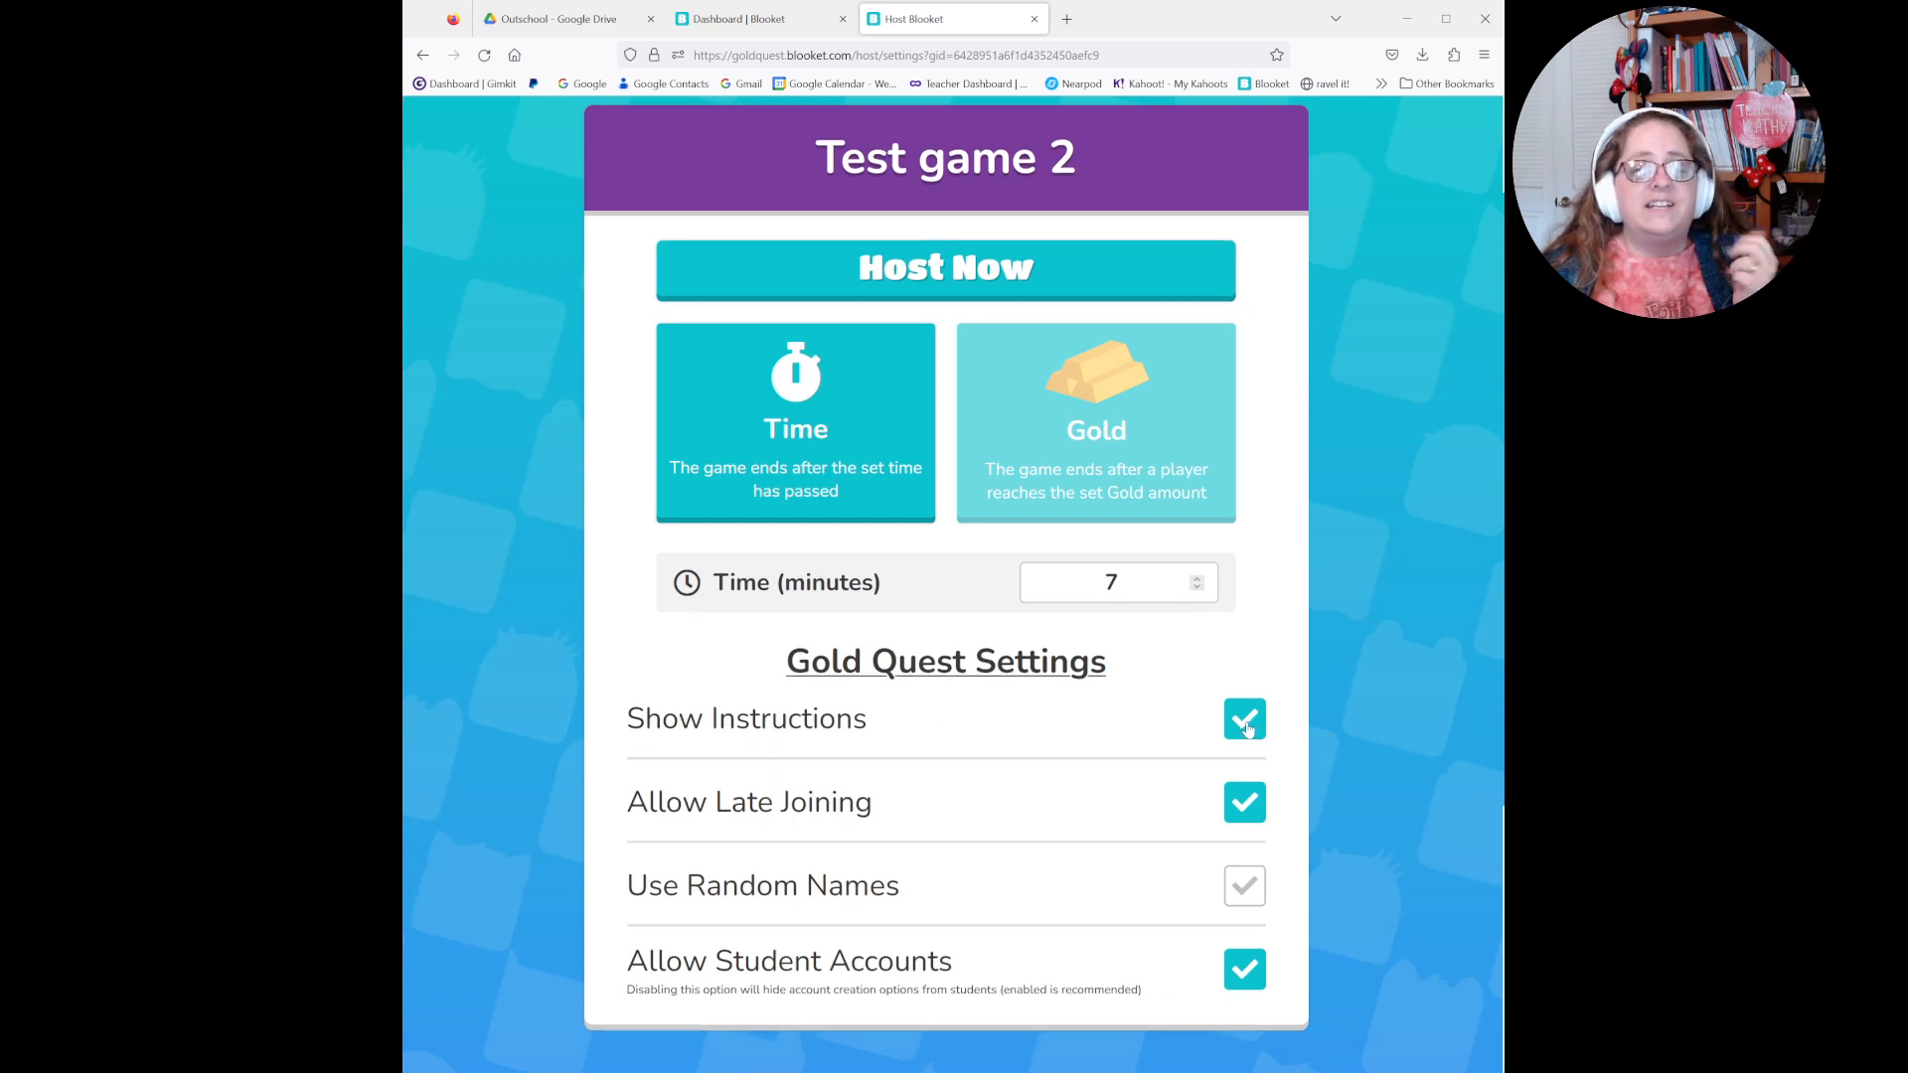
pyautogui.doubleClick(1122, 572)
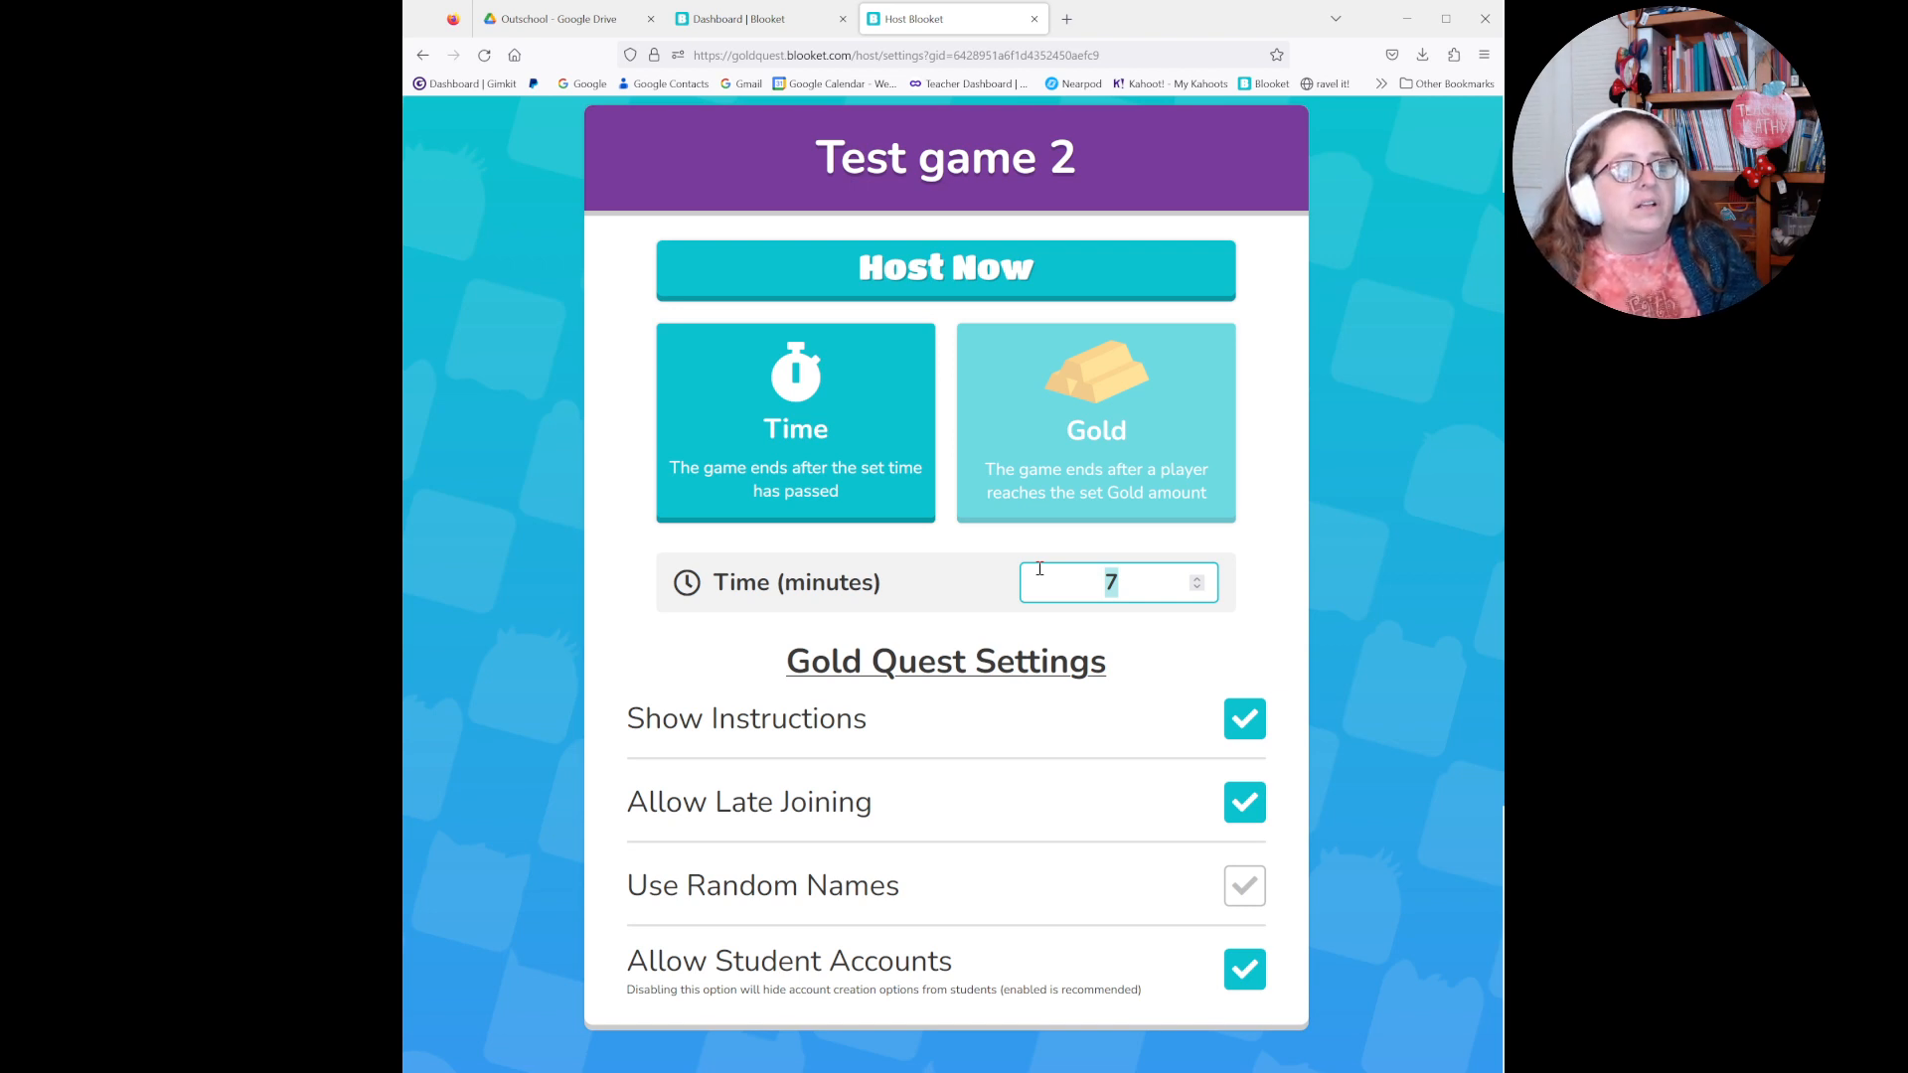
pyautogui.write('4')
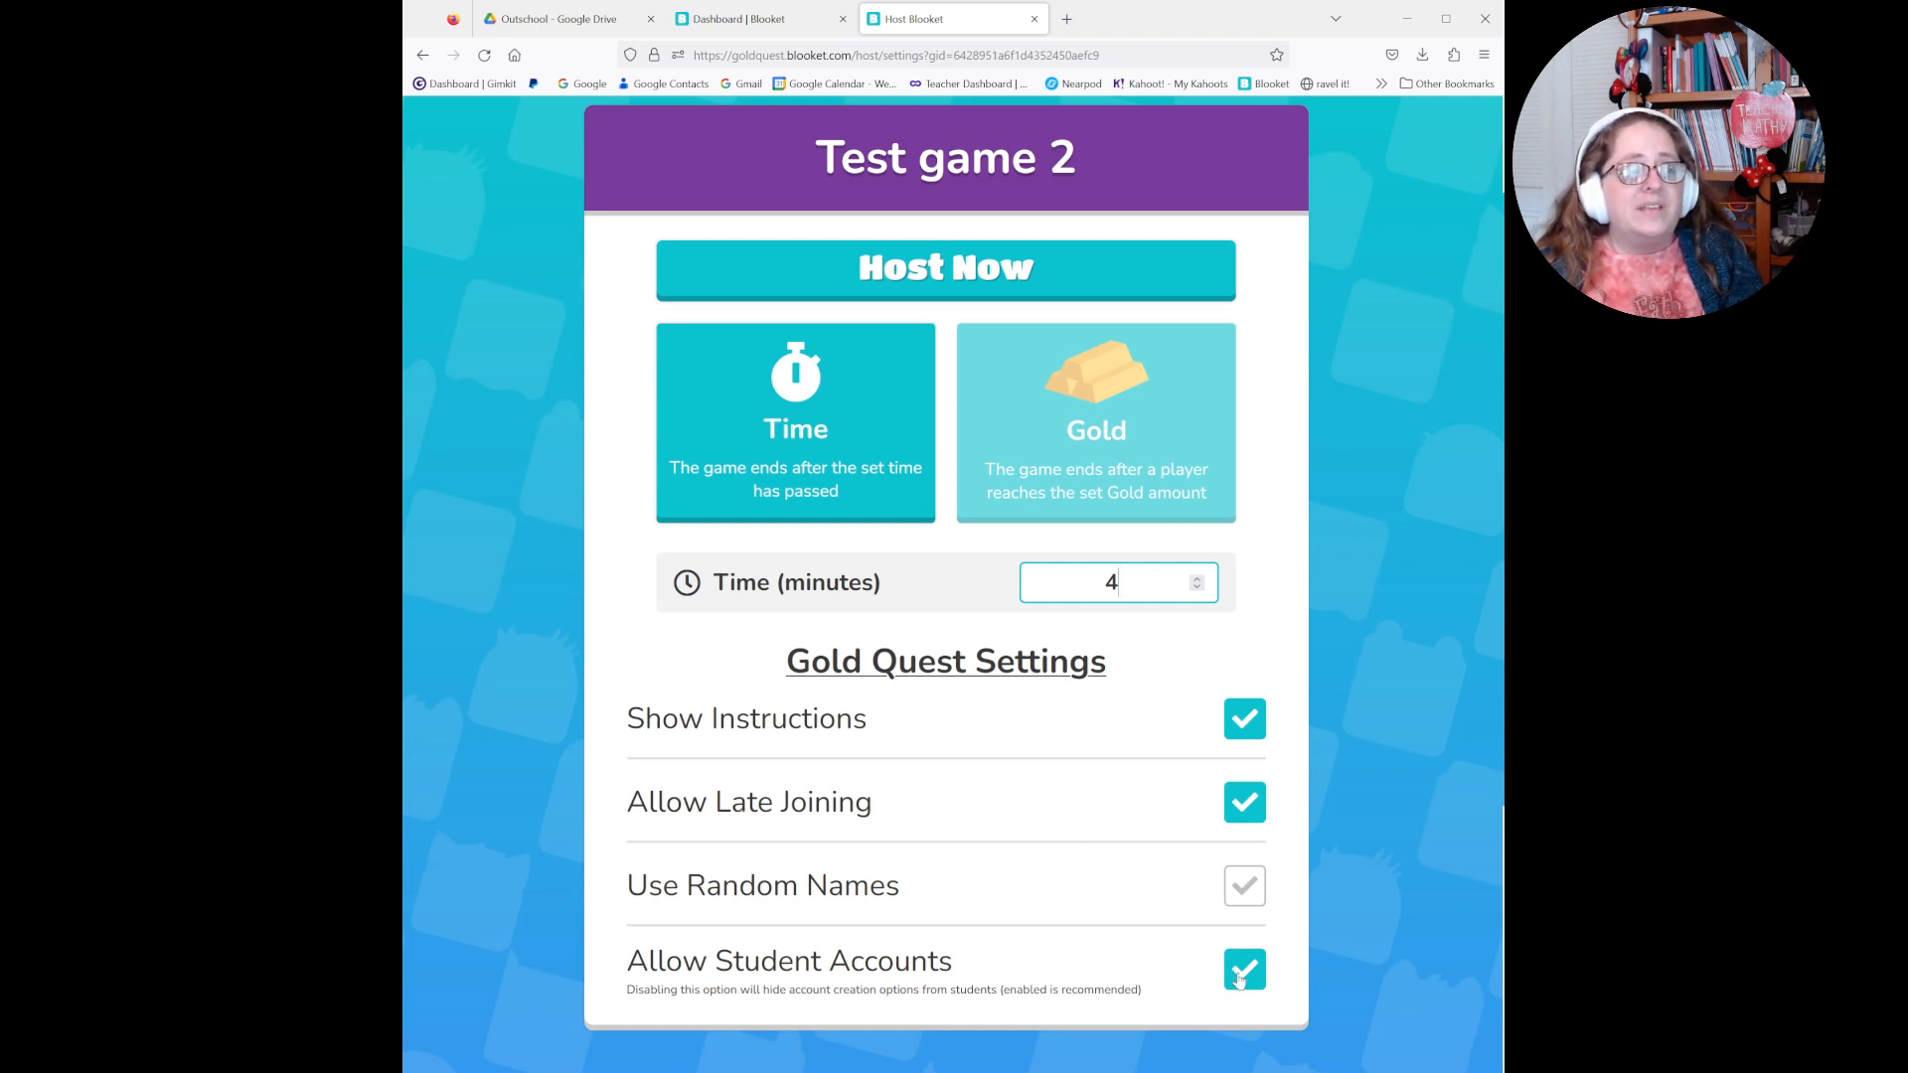
pyautogui.scroll(1, 1037, 579)
pyautogui.click(827, 471)
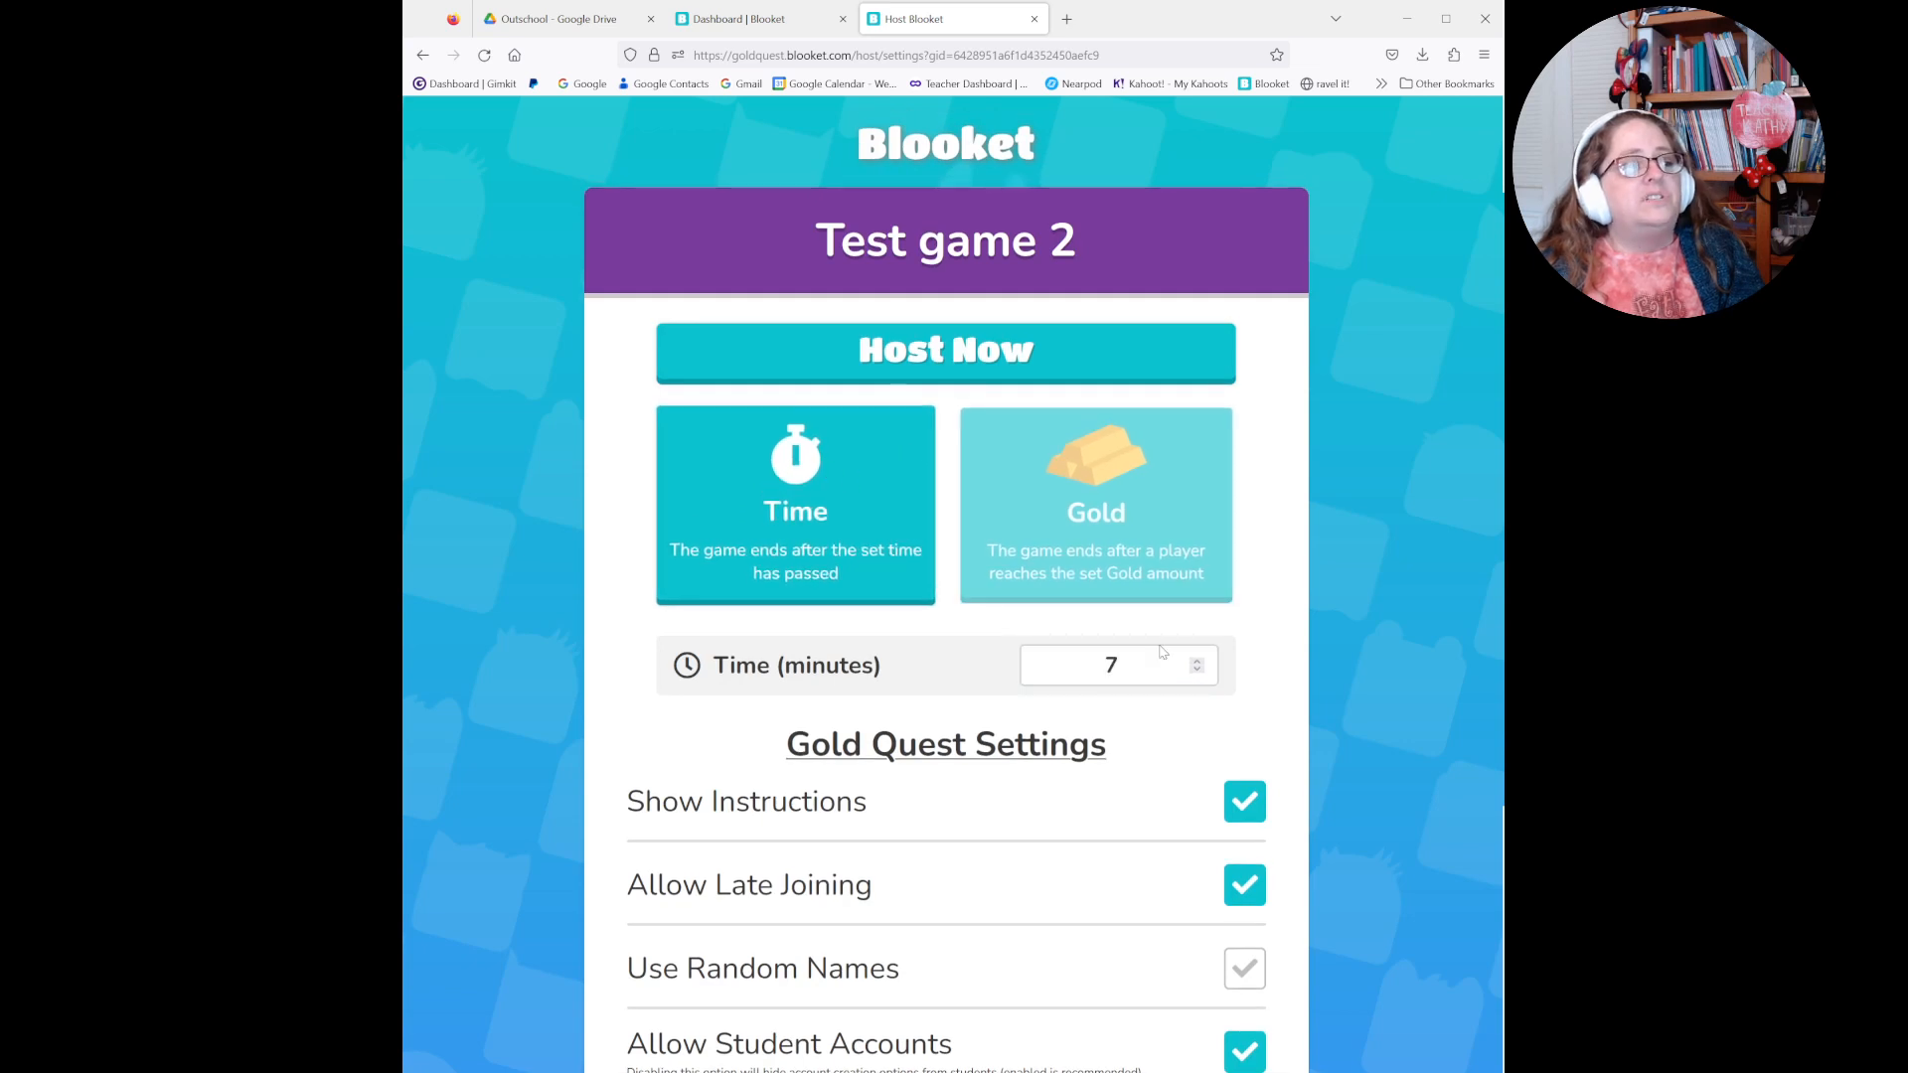
pyautogui.moveTo(1151, 670); pyautogui.dragTo(1046, 659)
pyautogui.write('4')
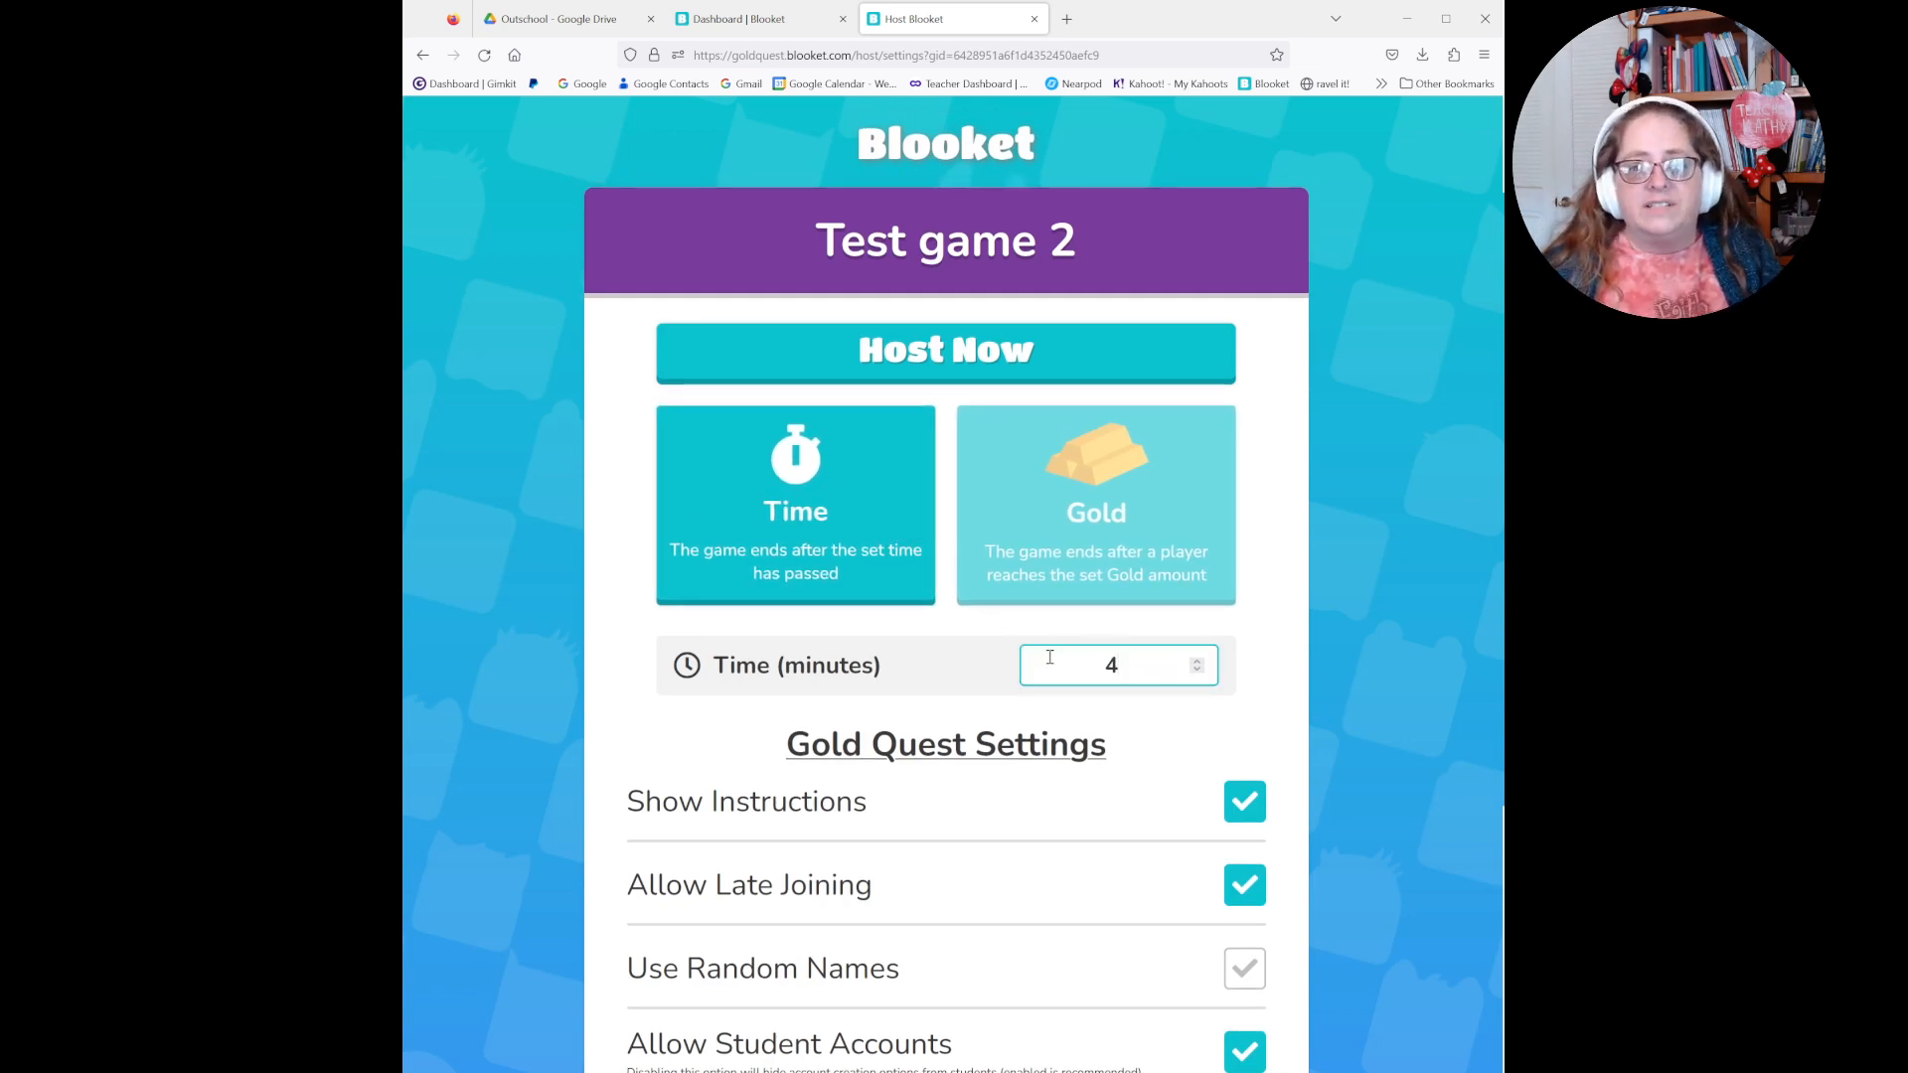
pyautogui.click(918, 345)
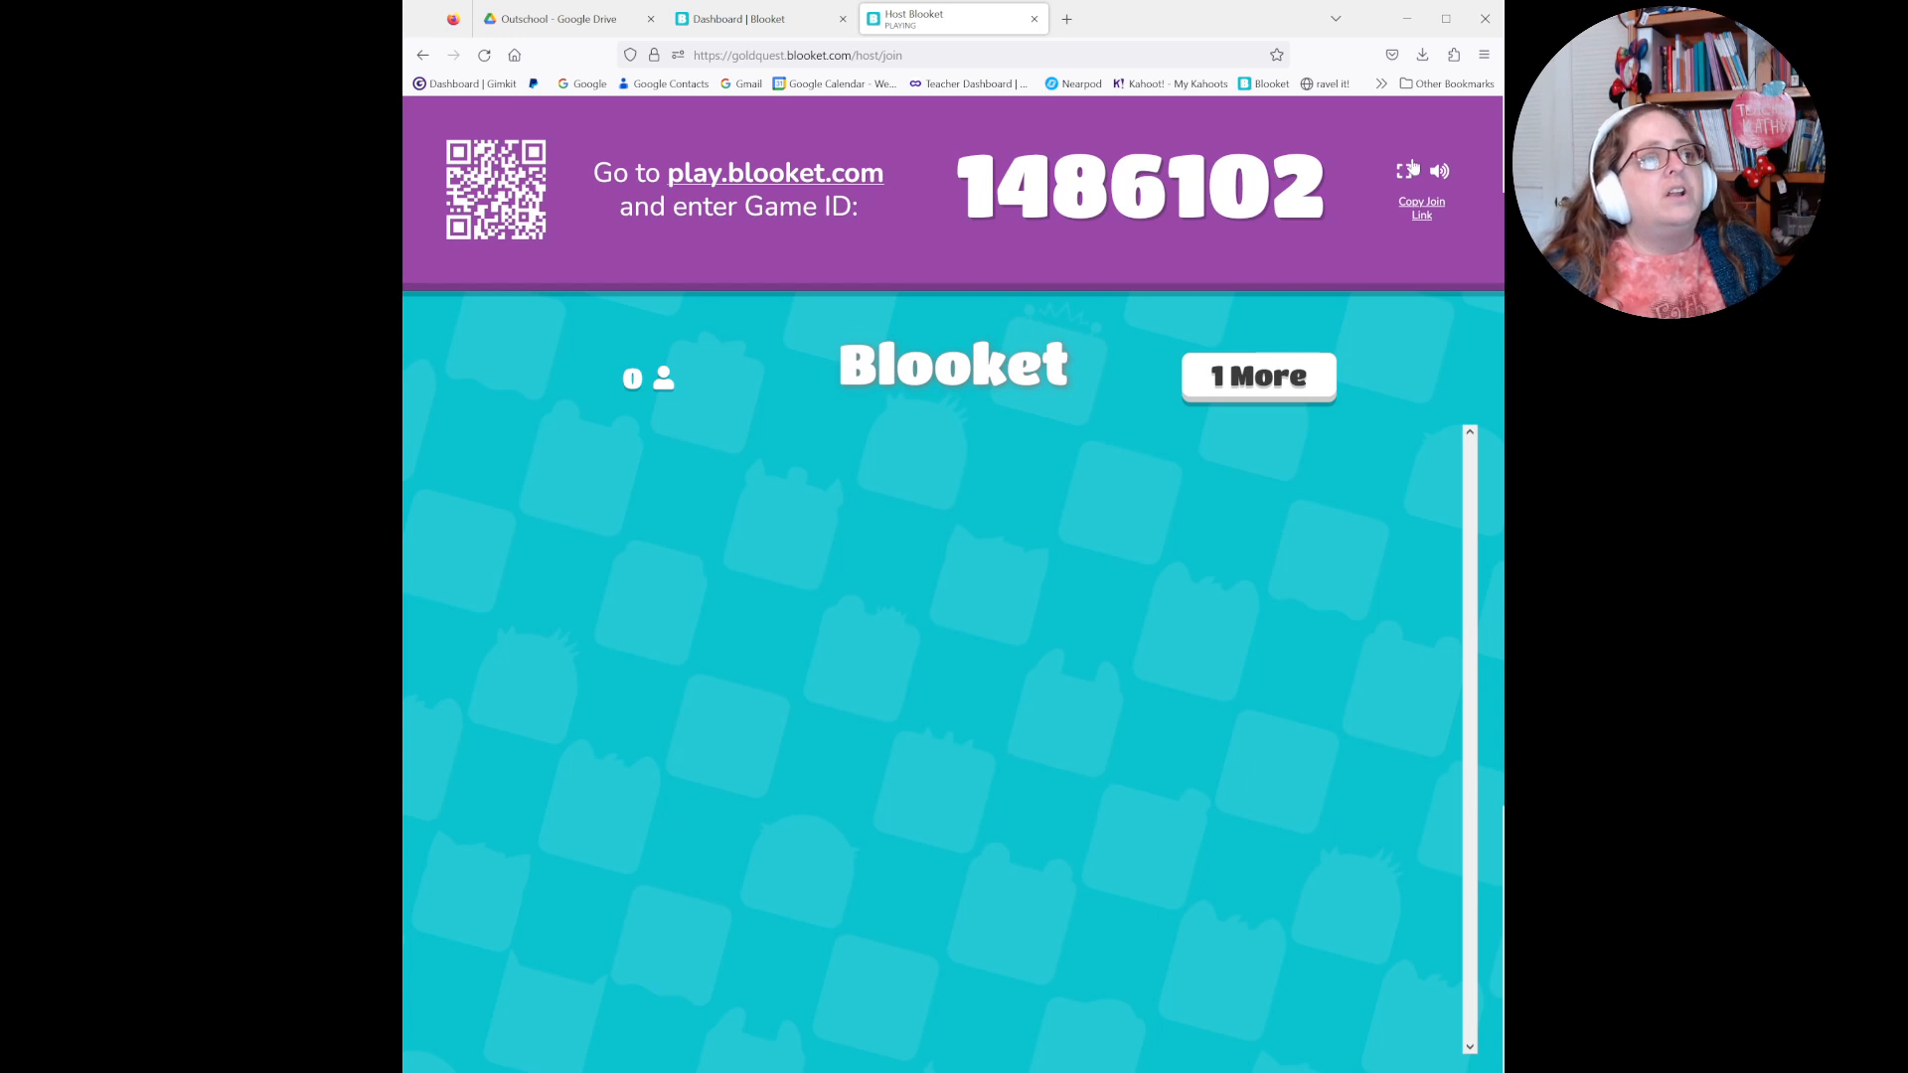
# - Copy the game's join link and open it in a new browser tab
pyautogui.click(1423, 209)
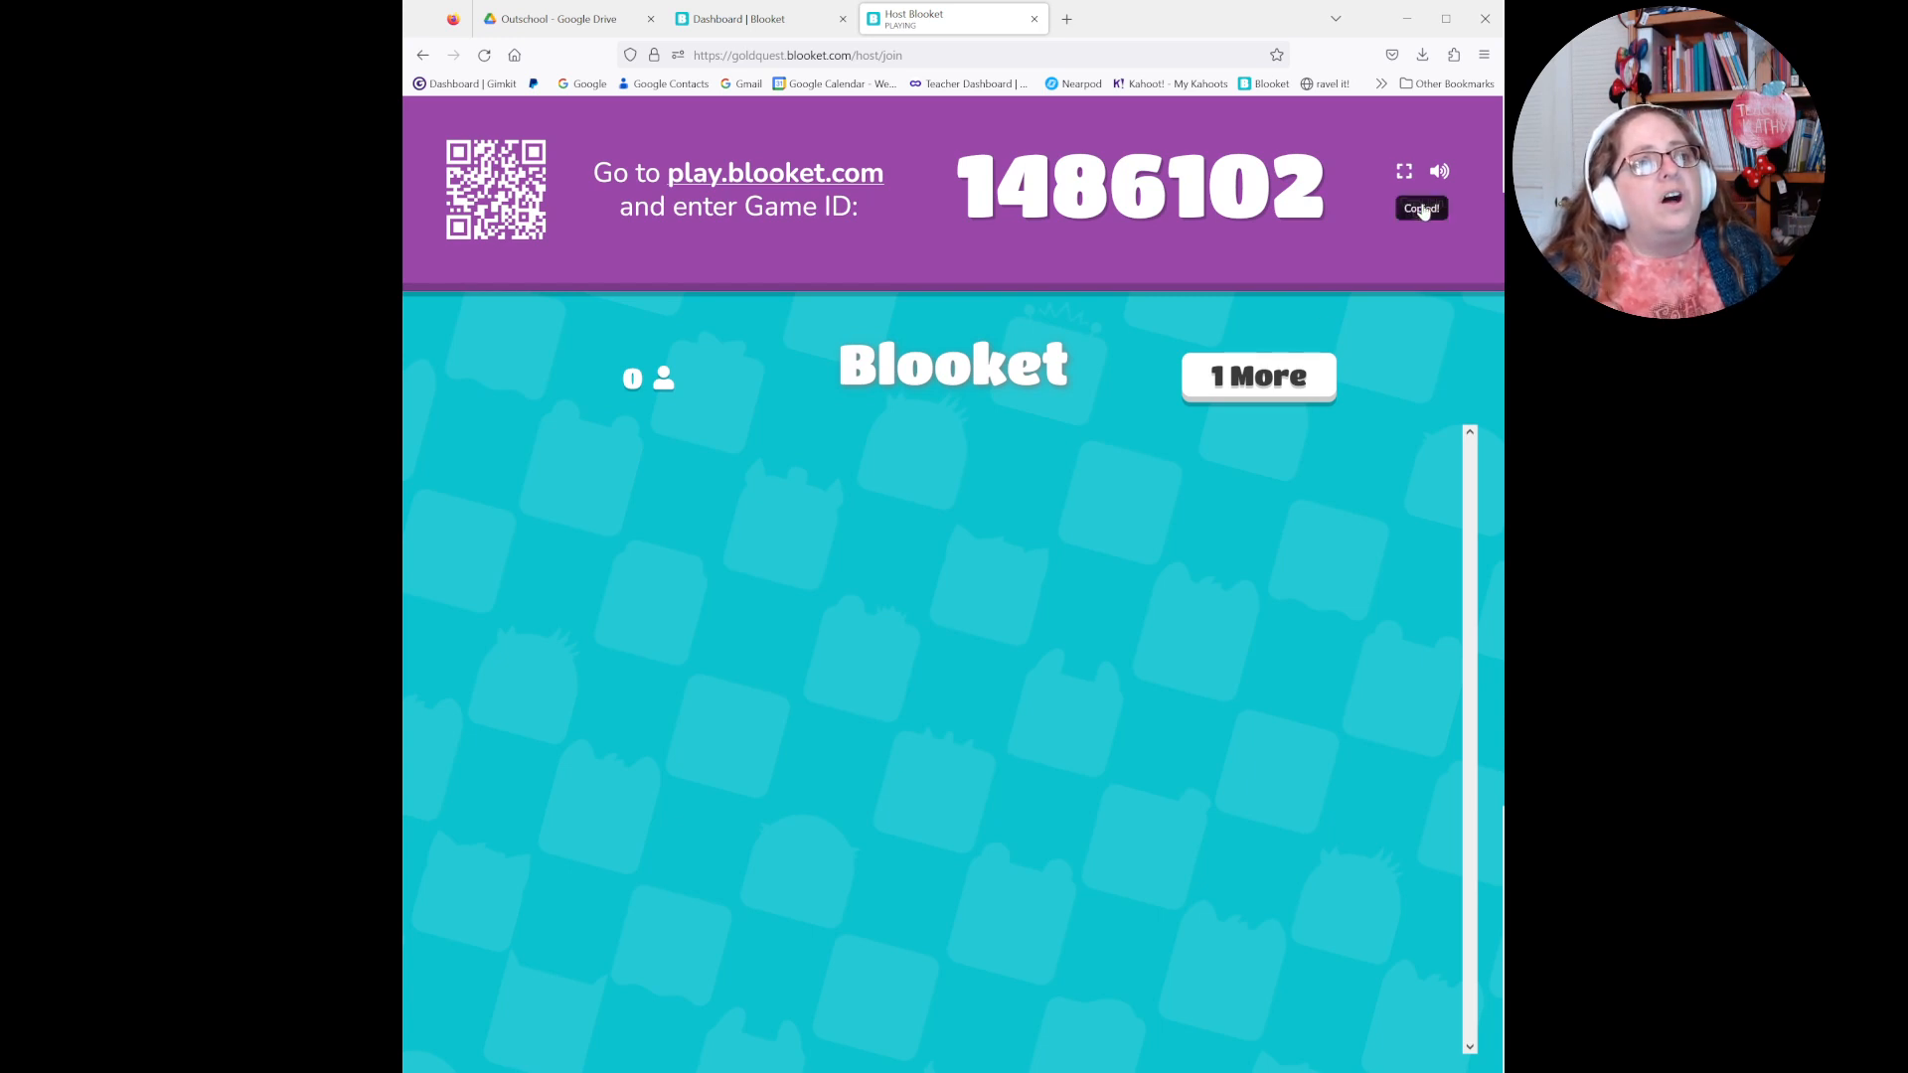
pyautogui.click(1066, 19)
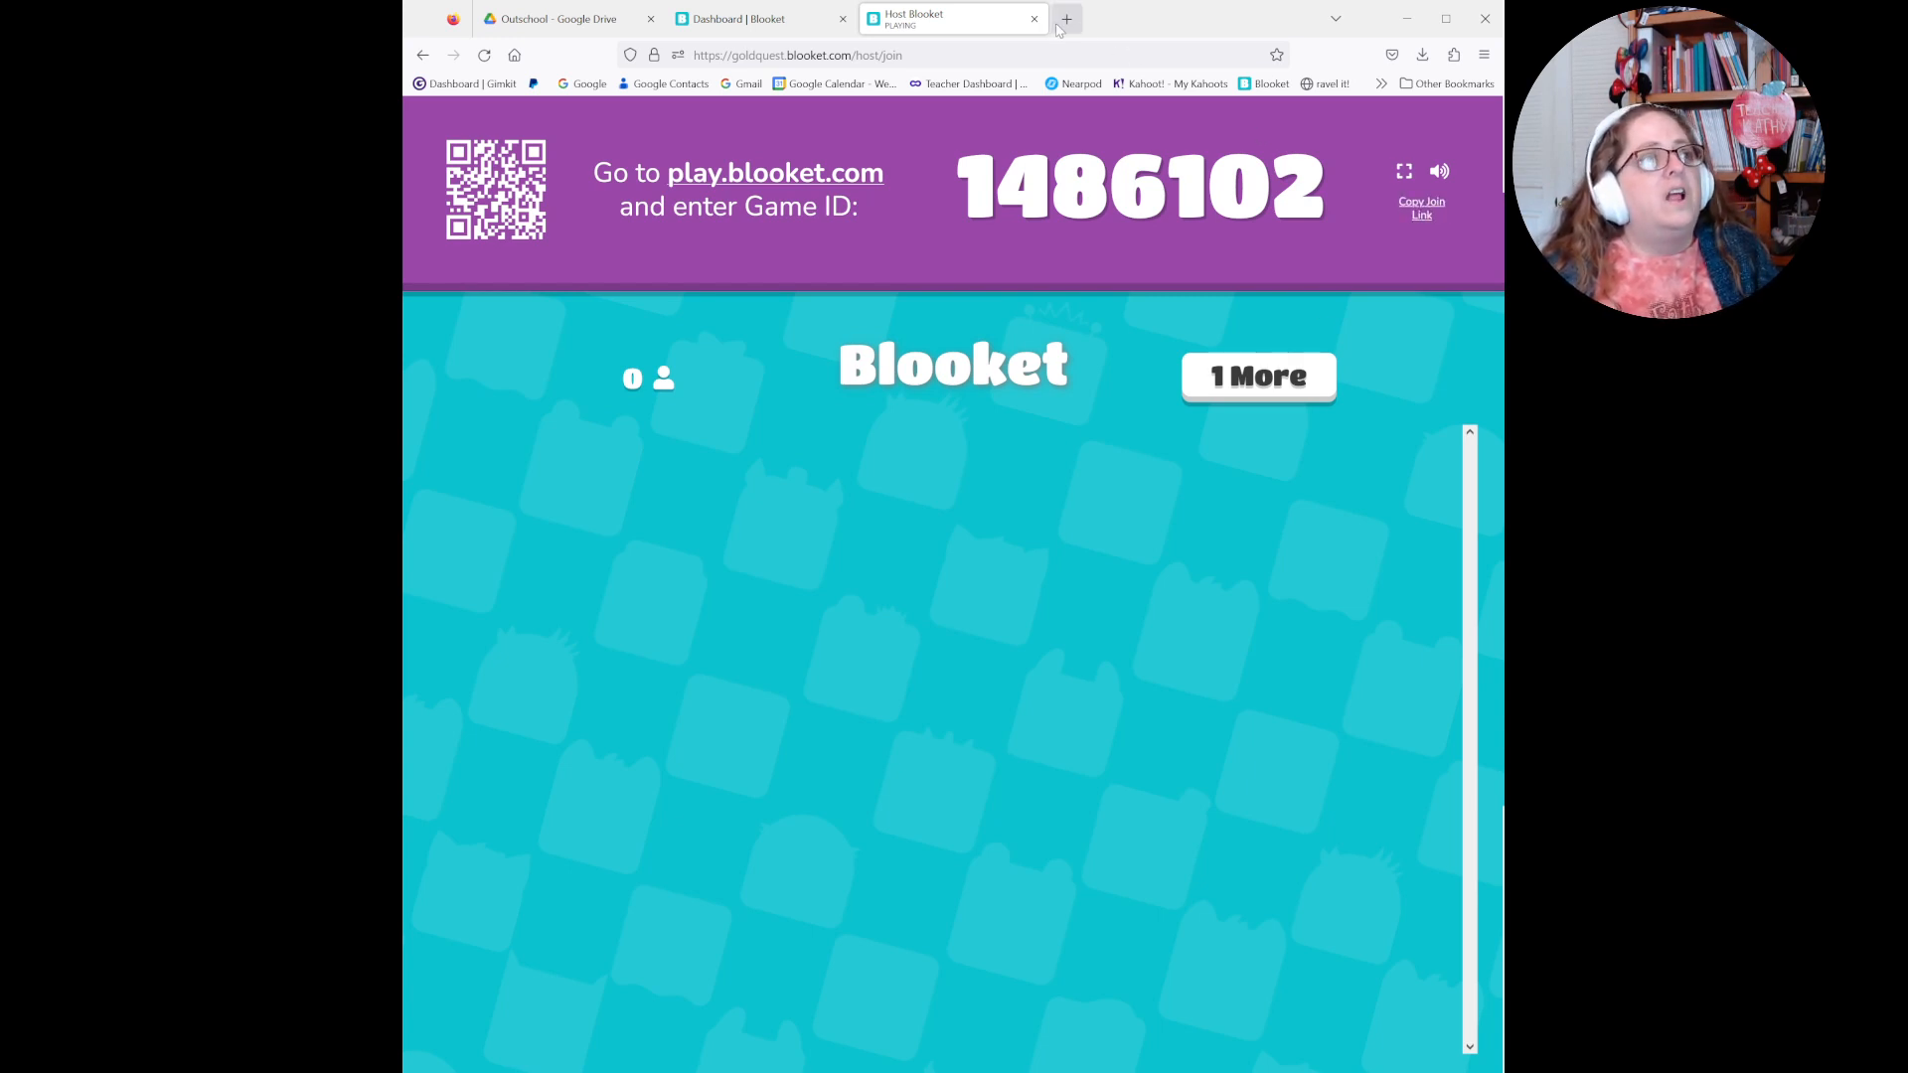
pyautogui.hotkey('ctrl', 'v')
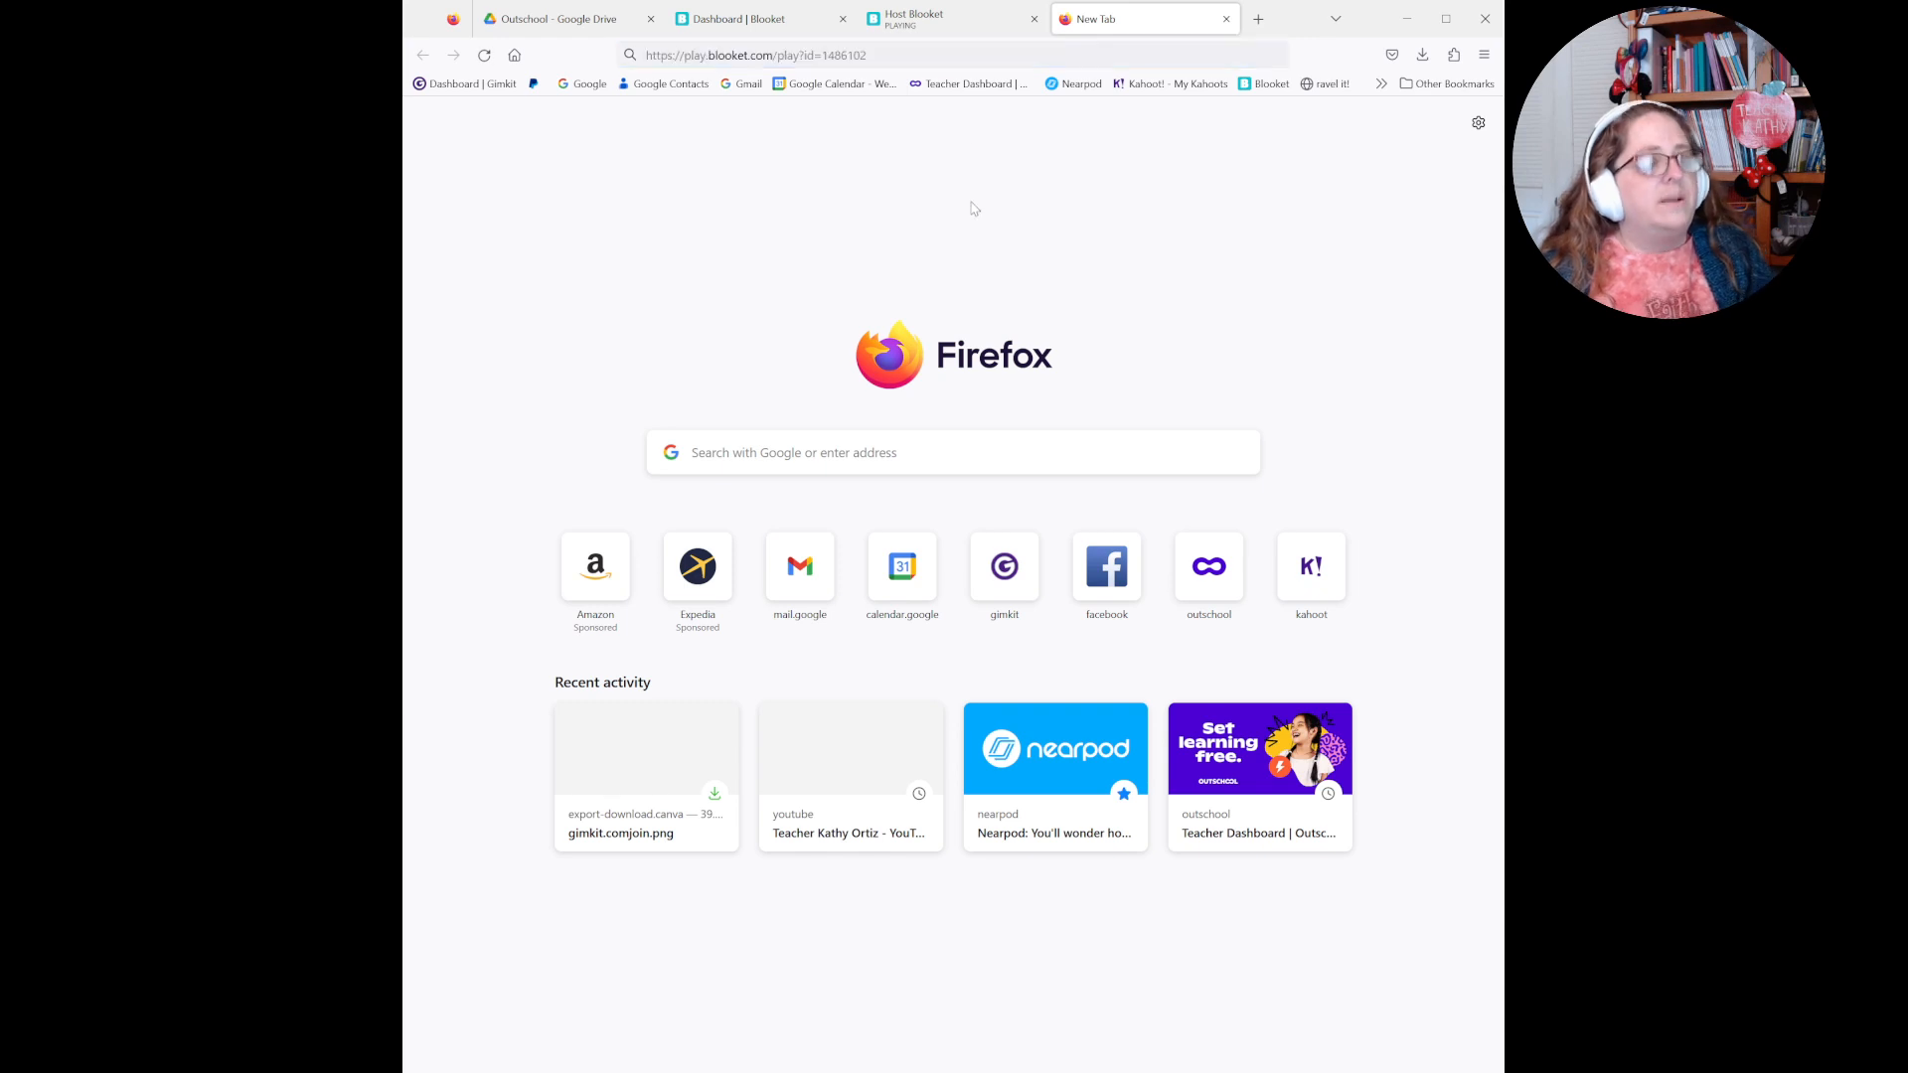
pyautogui.press('Return')
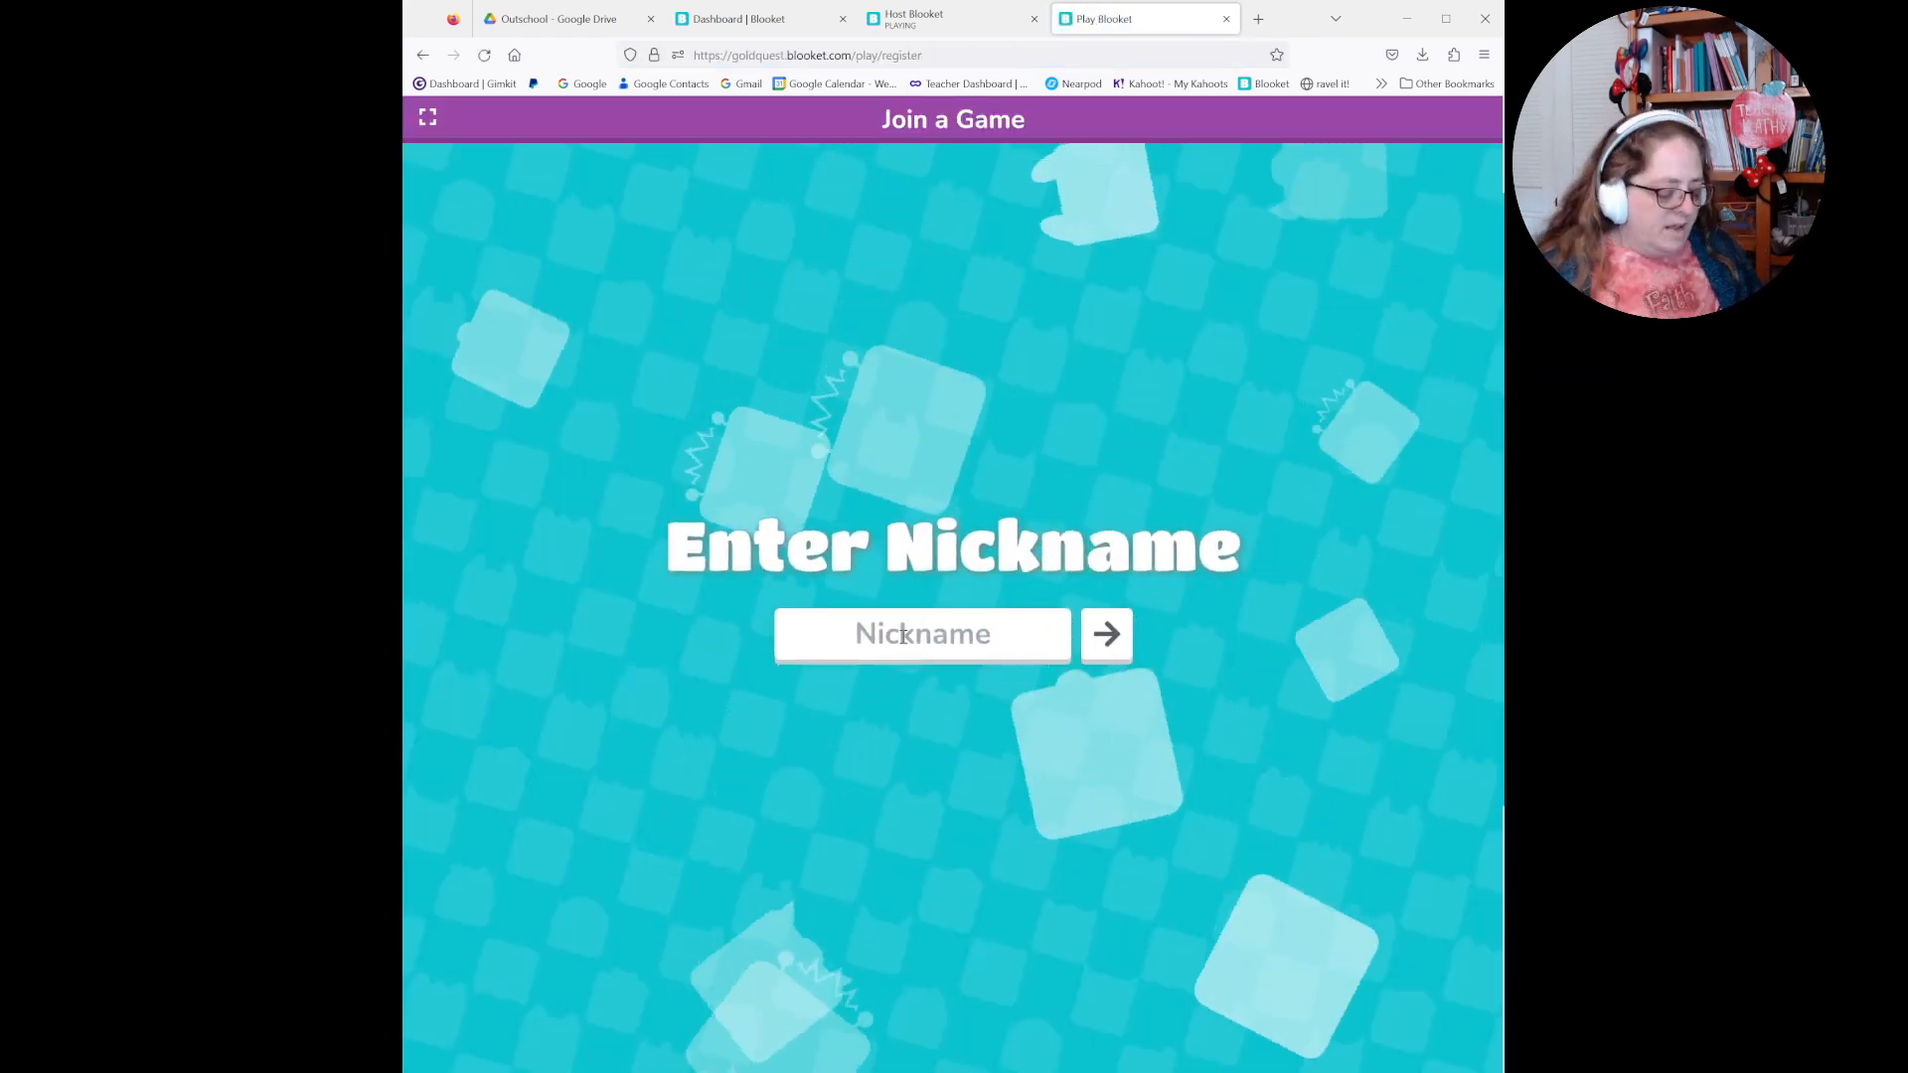
# - Join the game with the player's nickname and the Unicorn character, and return to the host's lobby
pyautogui.click(903, 636)
pyautogui.write('kathy')
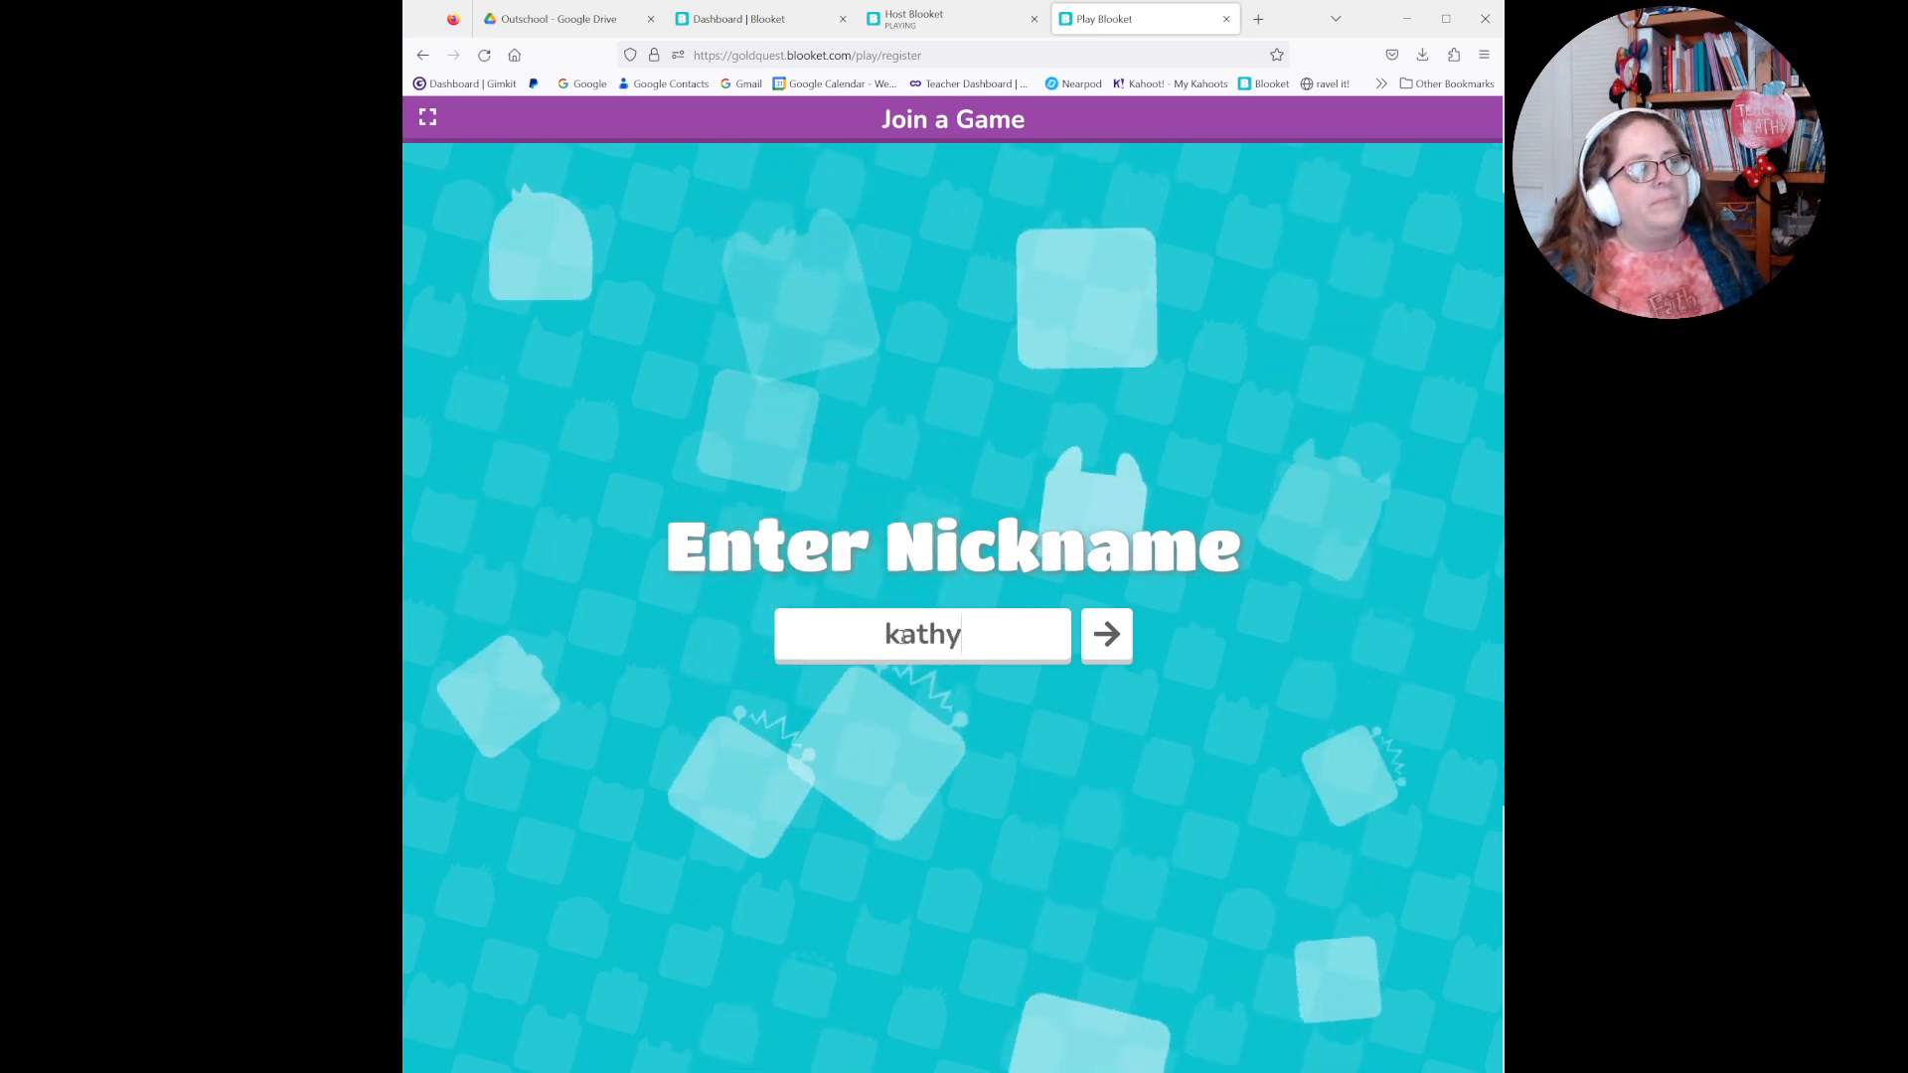
pyautogui.press('Return')
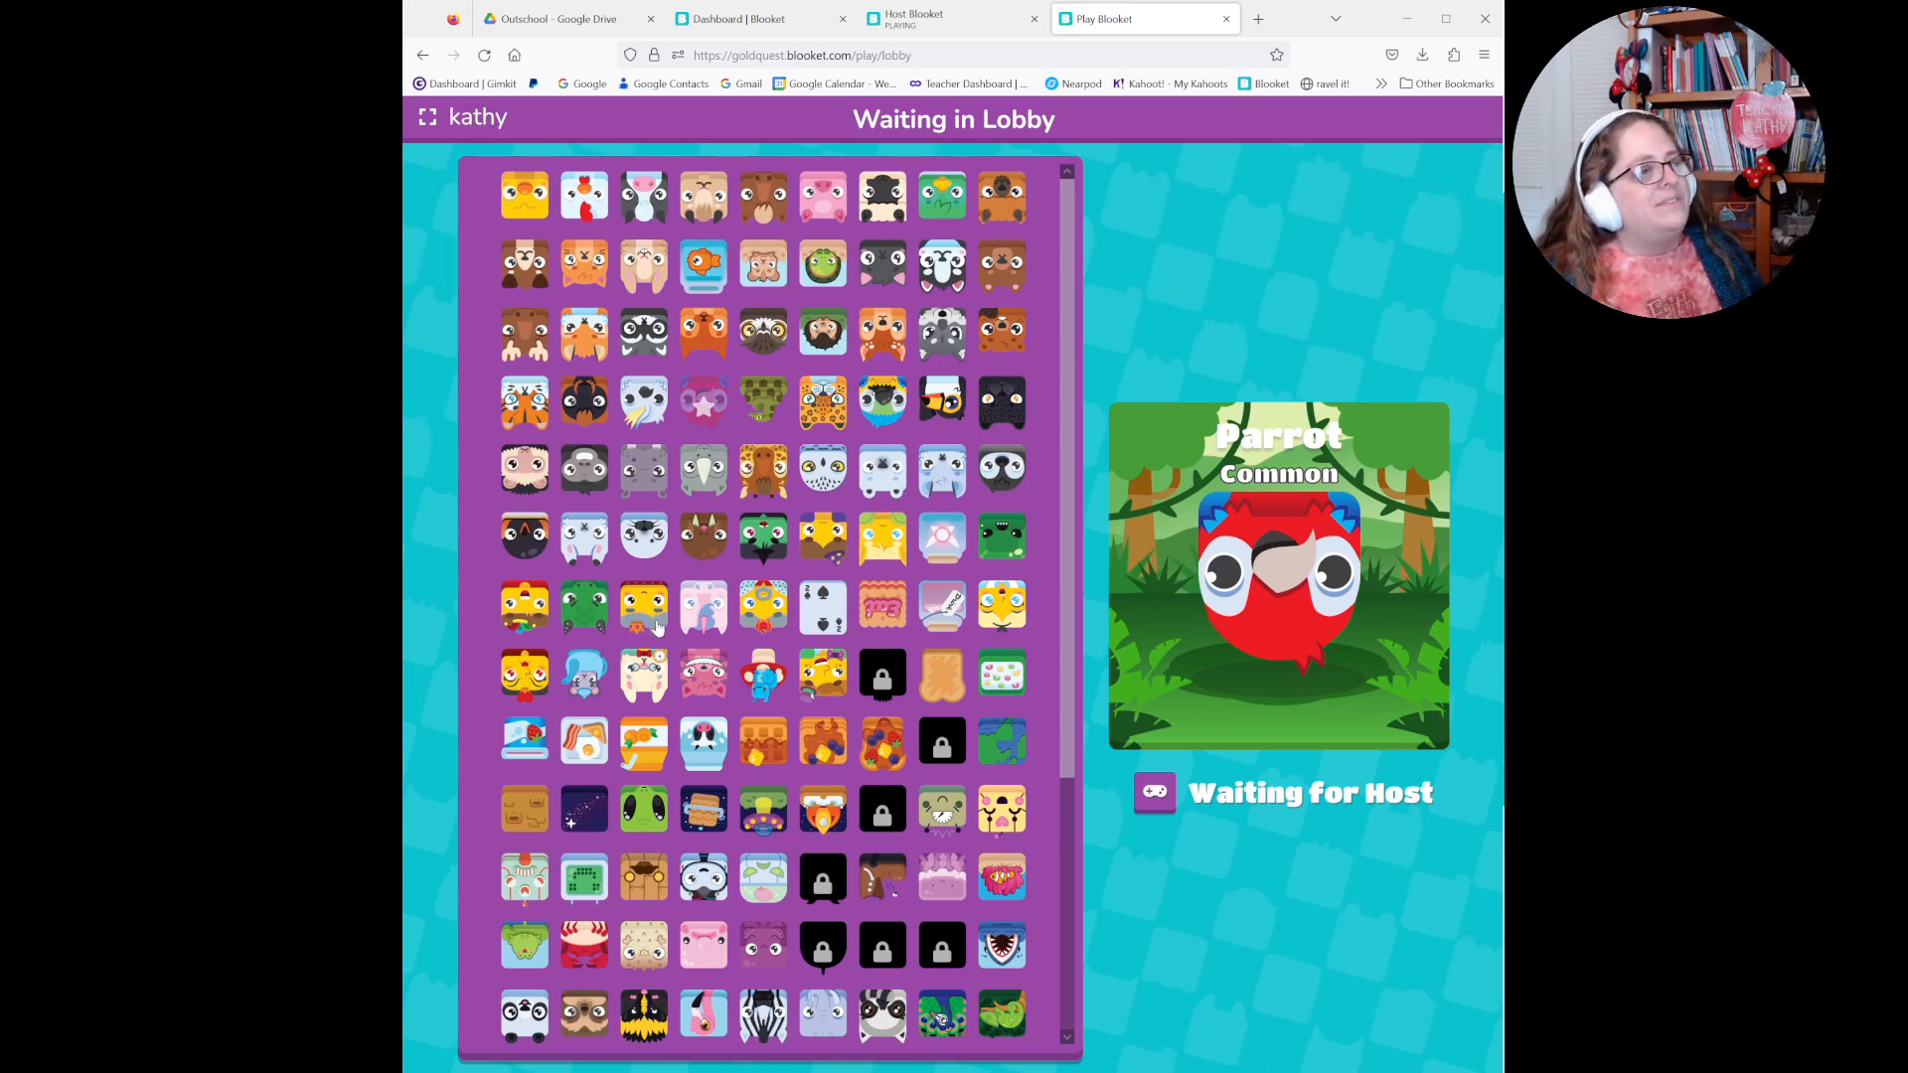
pyautogui.click(709, 614)
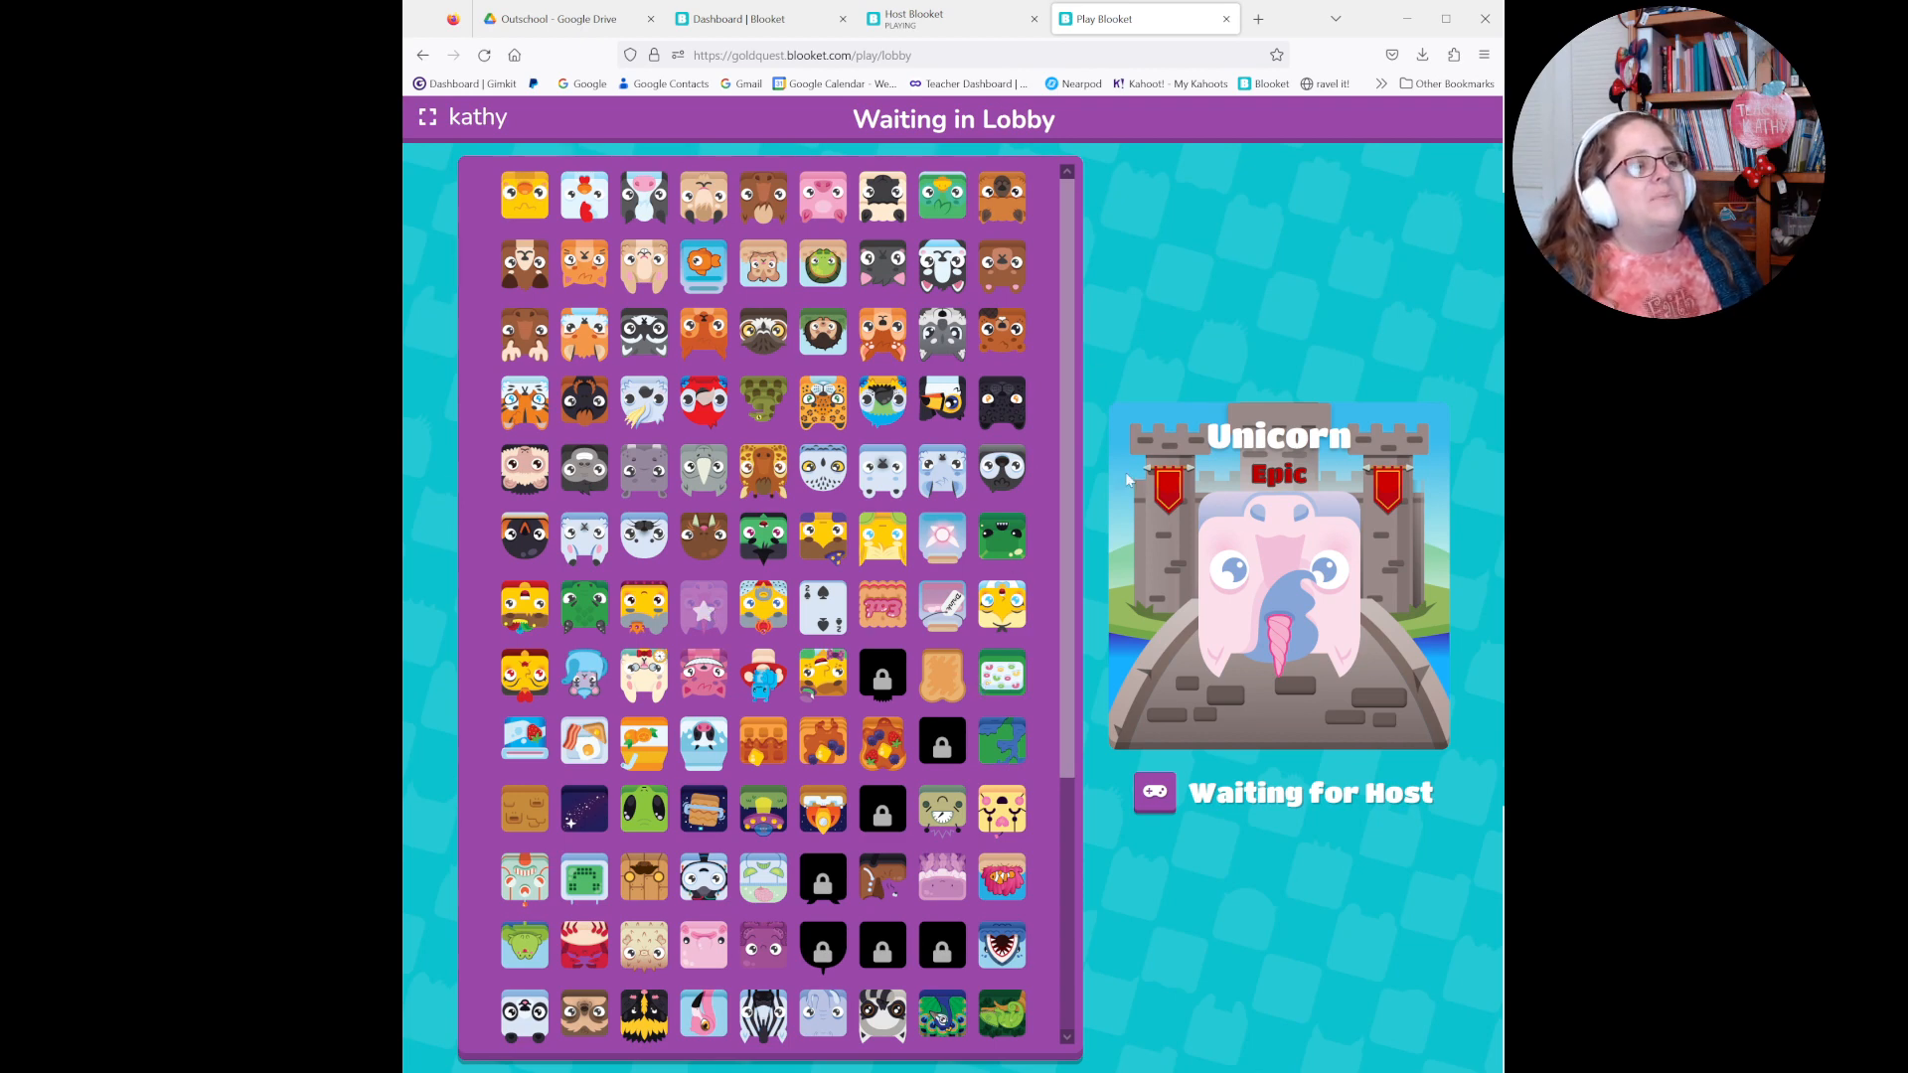
pyautogui.click(951, 20)
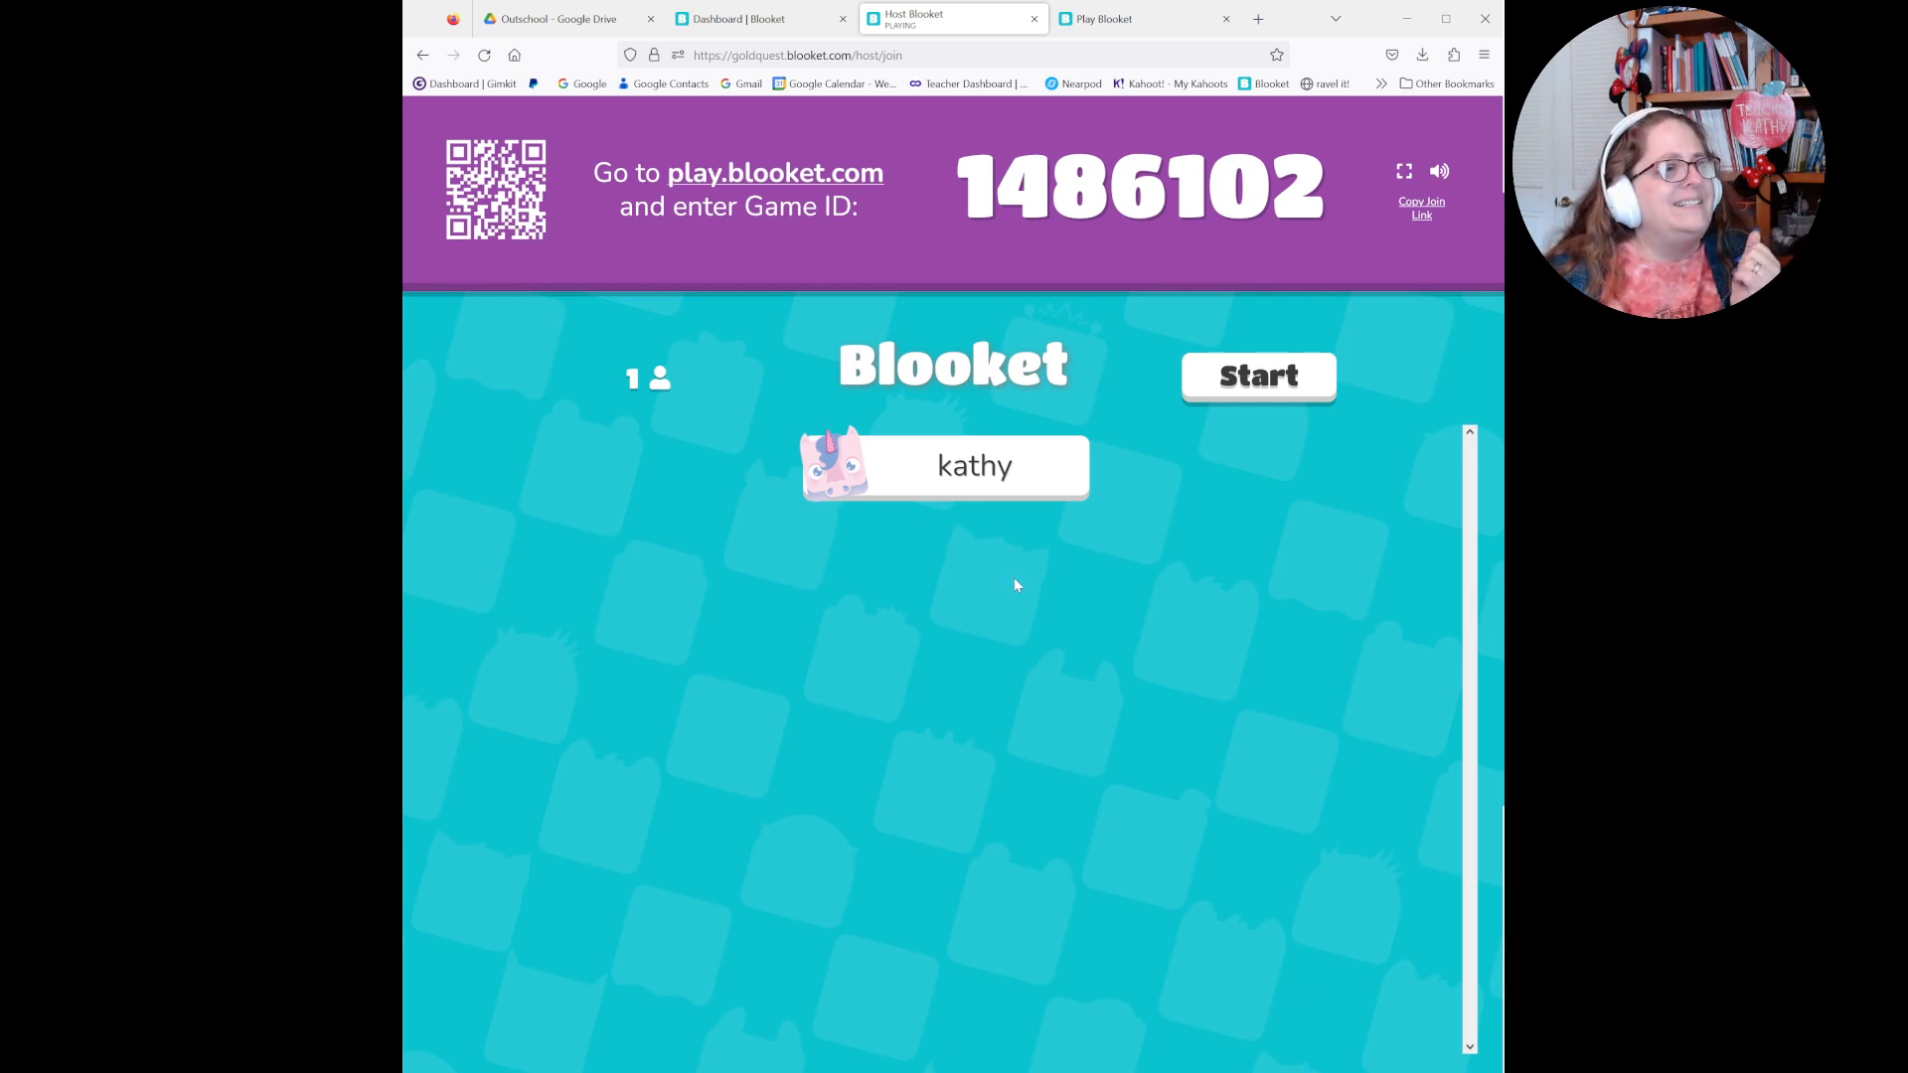
# - Start the hosted Gold Quest game, view the player's instructions page, and return to the host's screen
pyautogui.click(1223, 380)
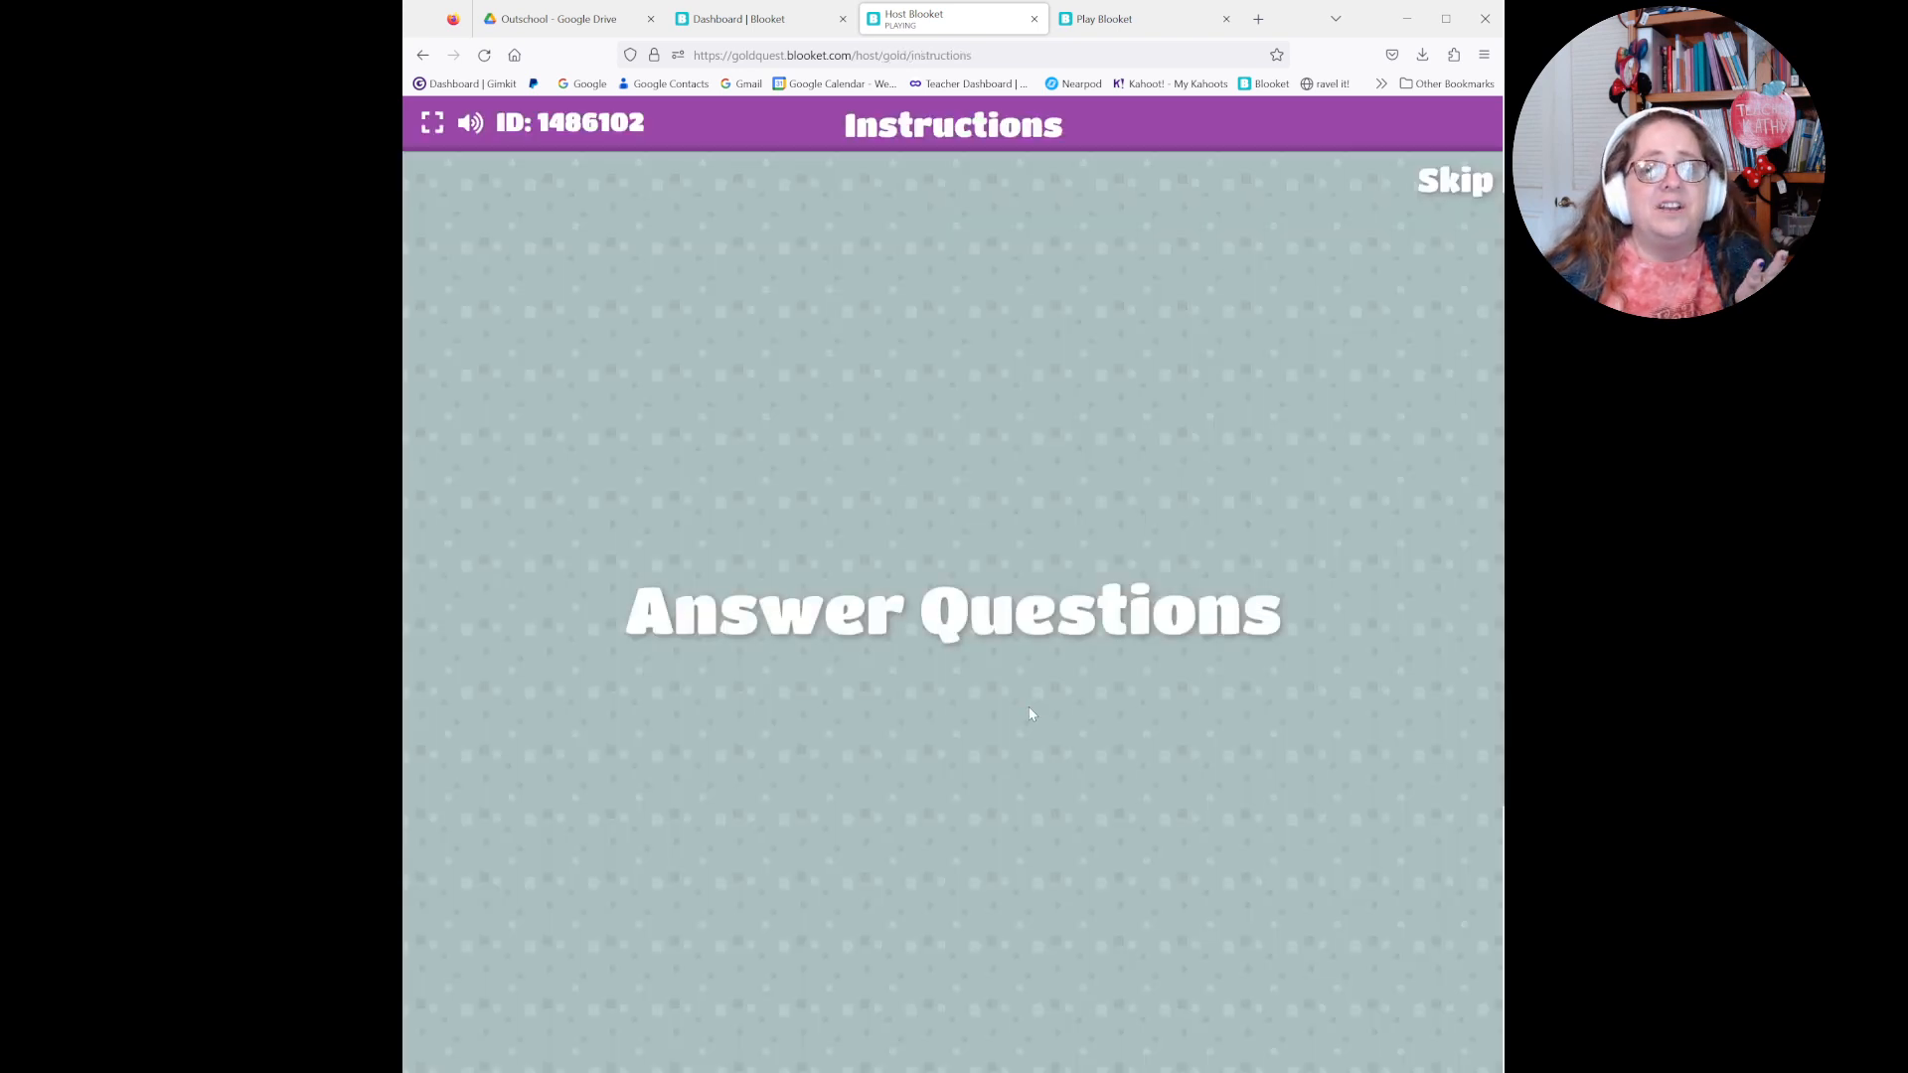
pyautogui.click(1114, 19)
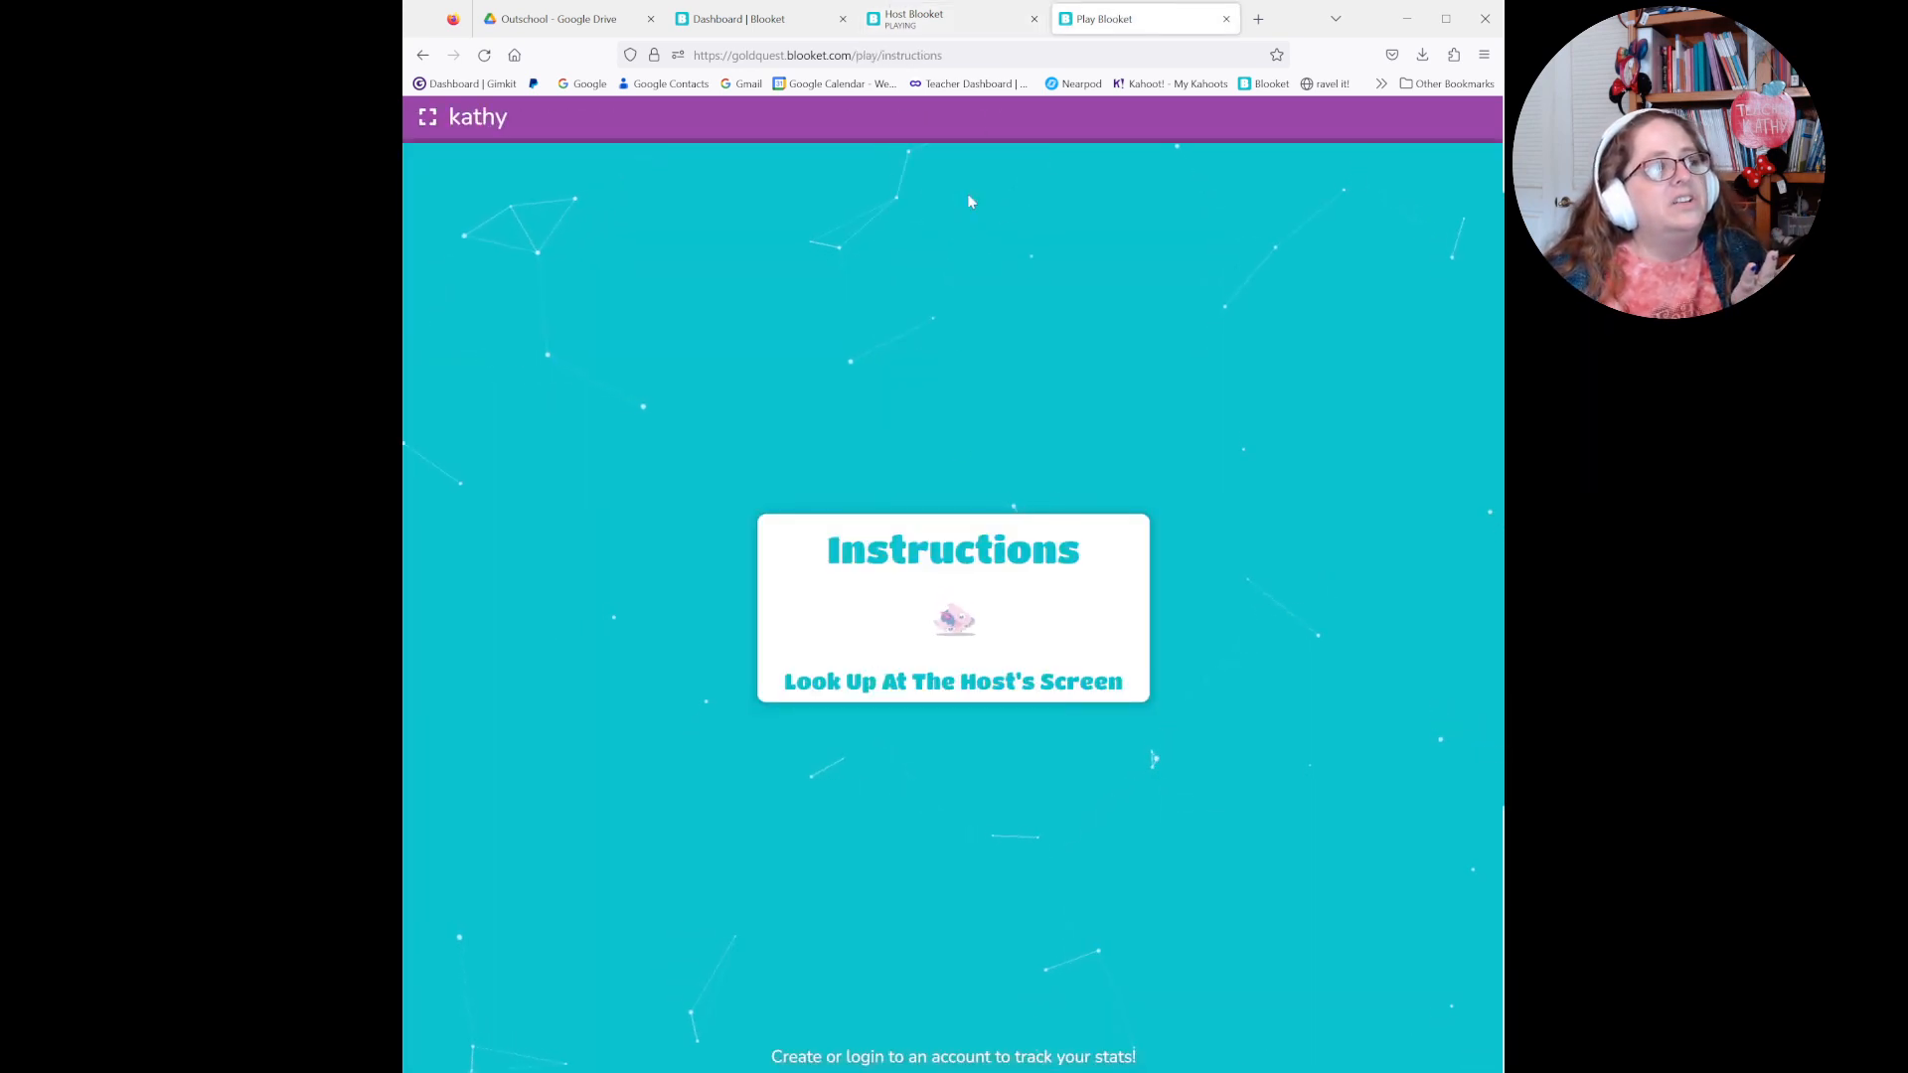
pyautogui.click(912, 19)
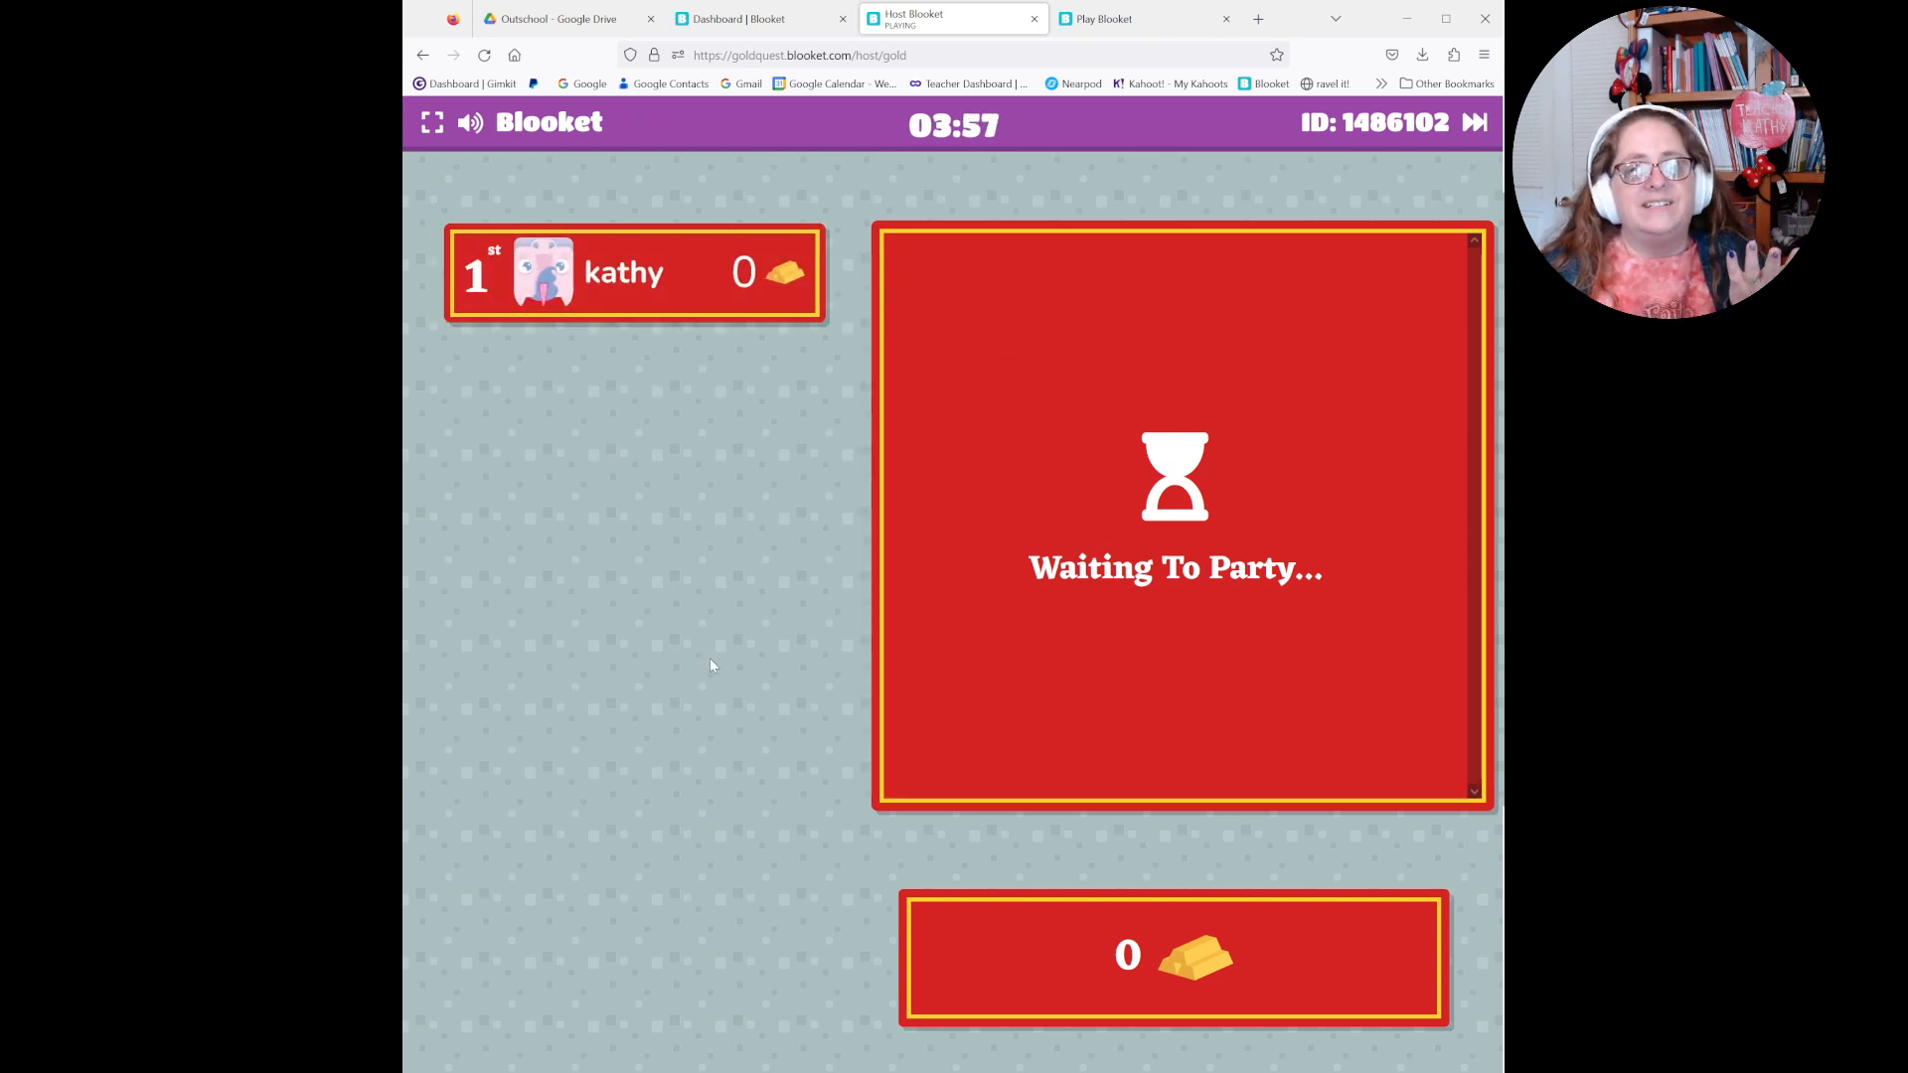
# - In the player's tab, answer "how to spell go" with "go", open the first chest, and continue to the following question
pyautogui.click(1104, 22)
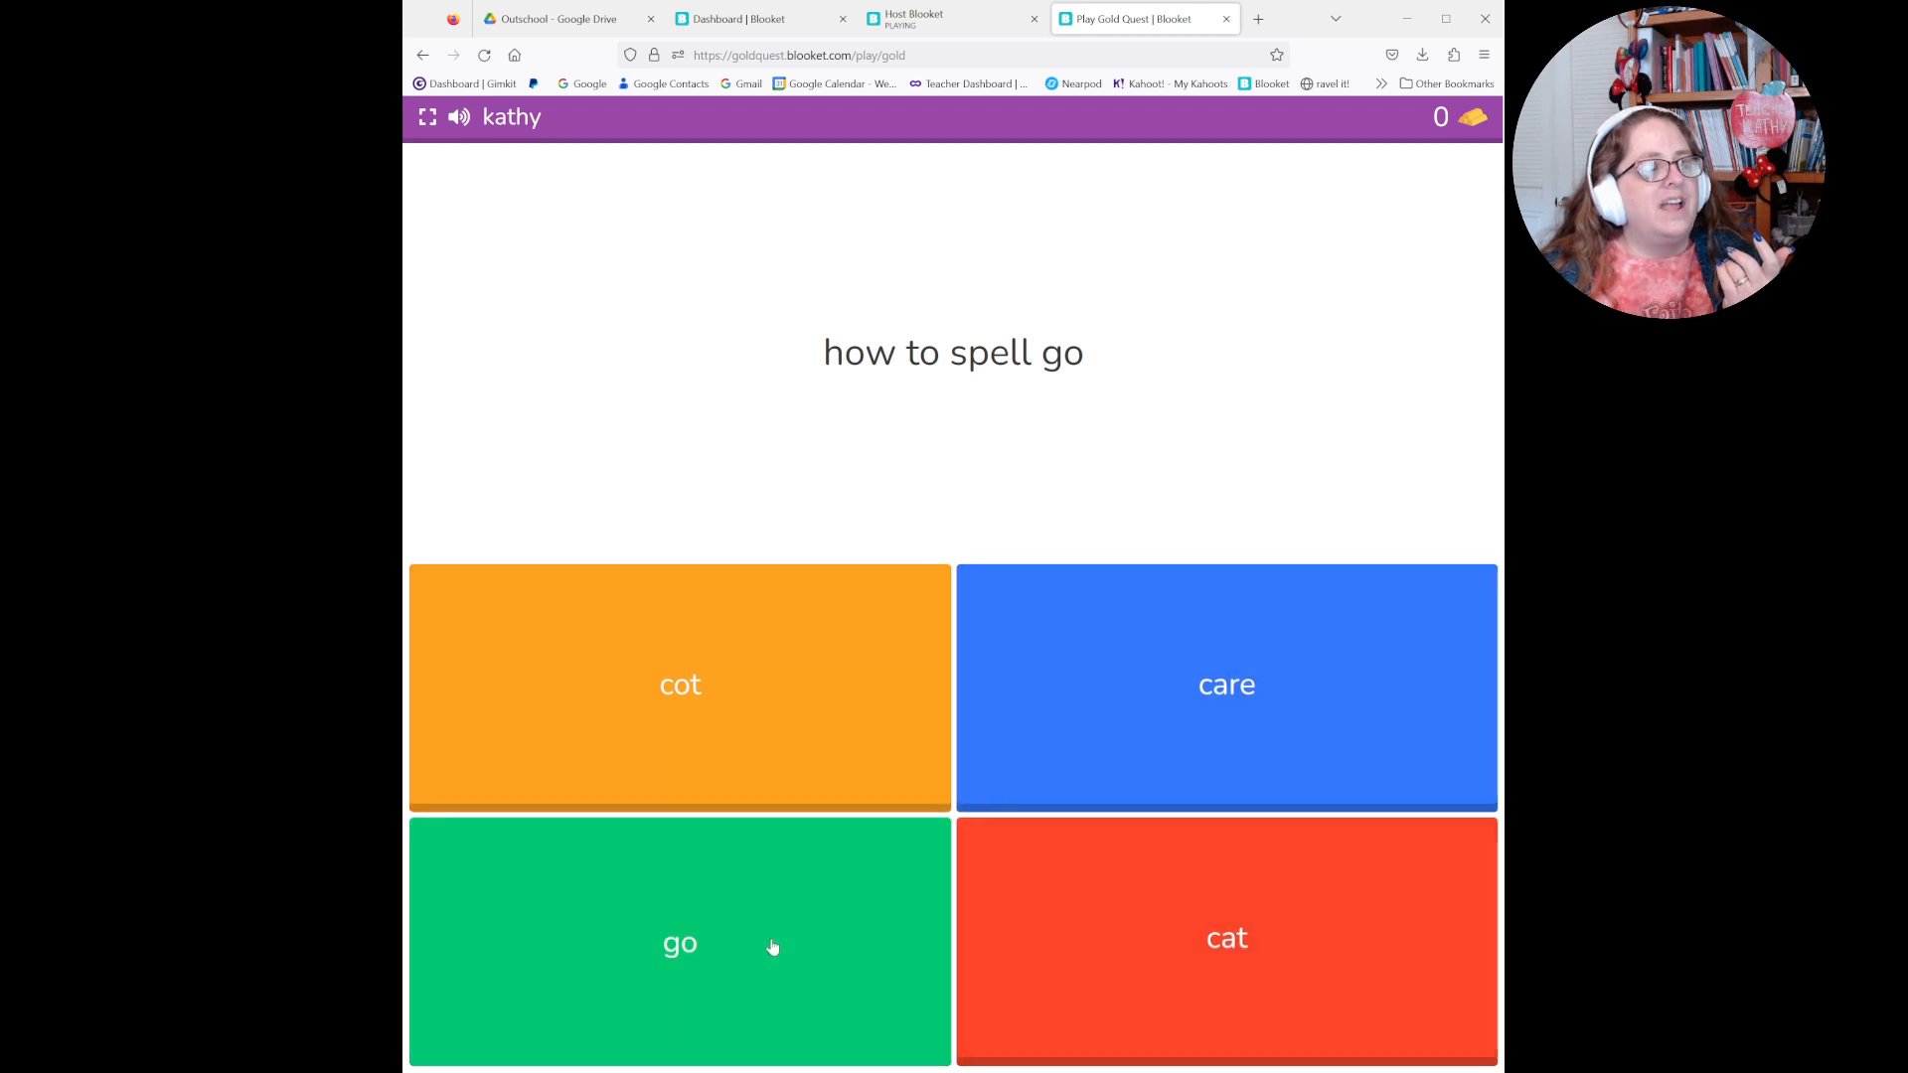
pyautogui.click(930, 868)
pyautogui.click(945, 856)
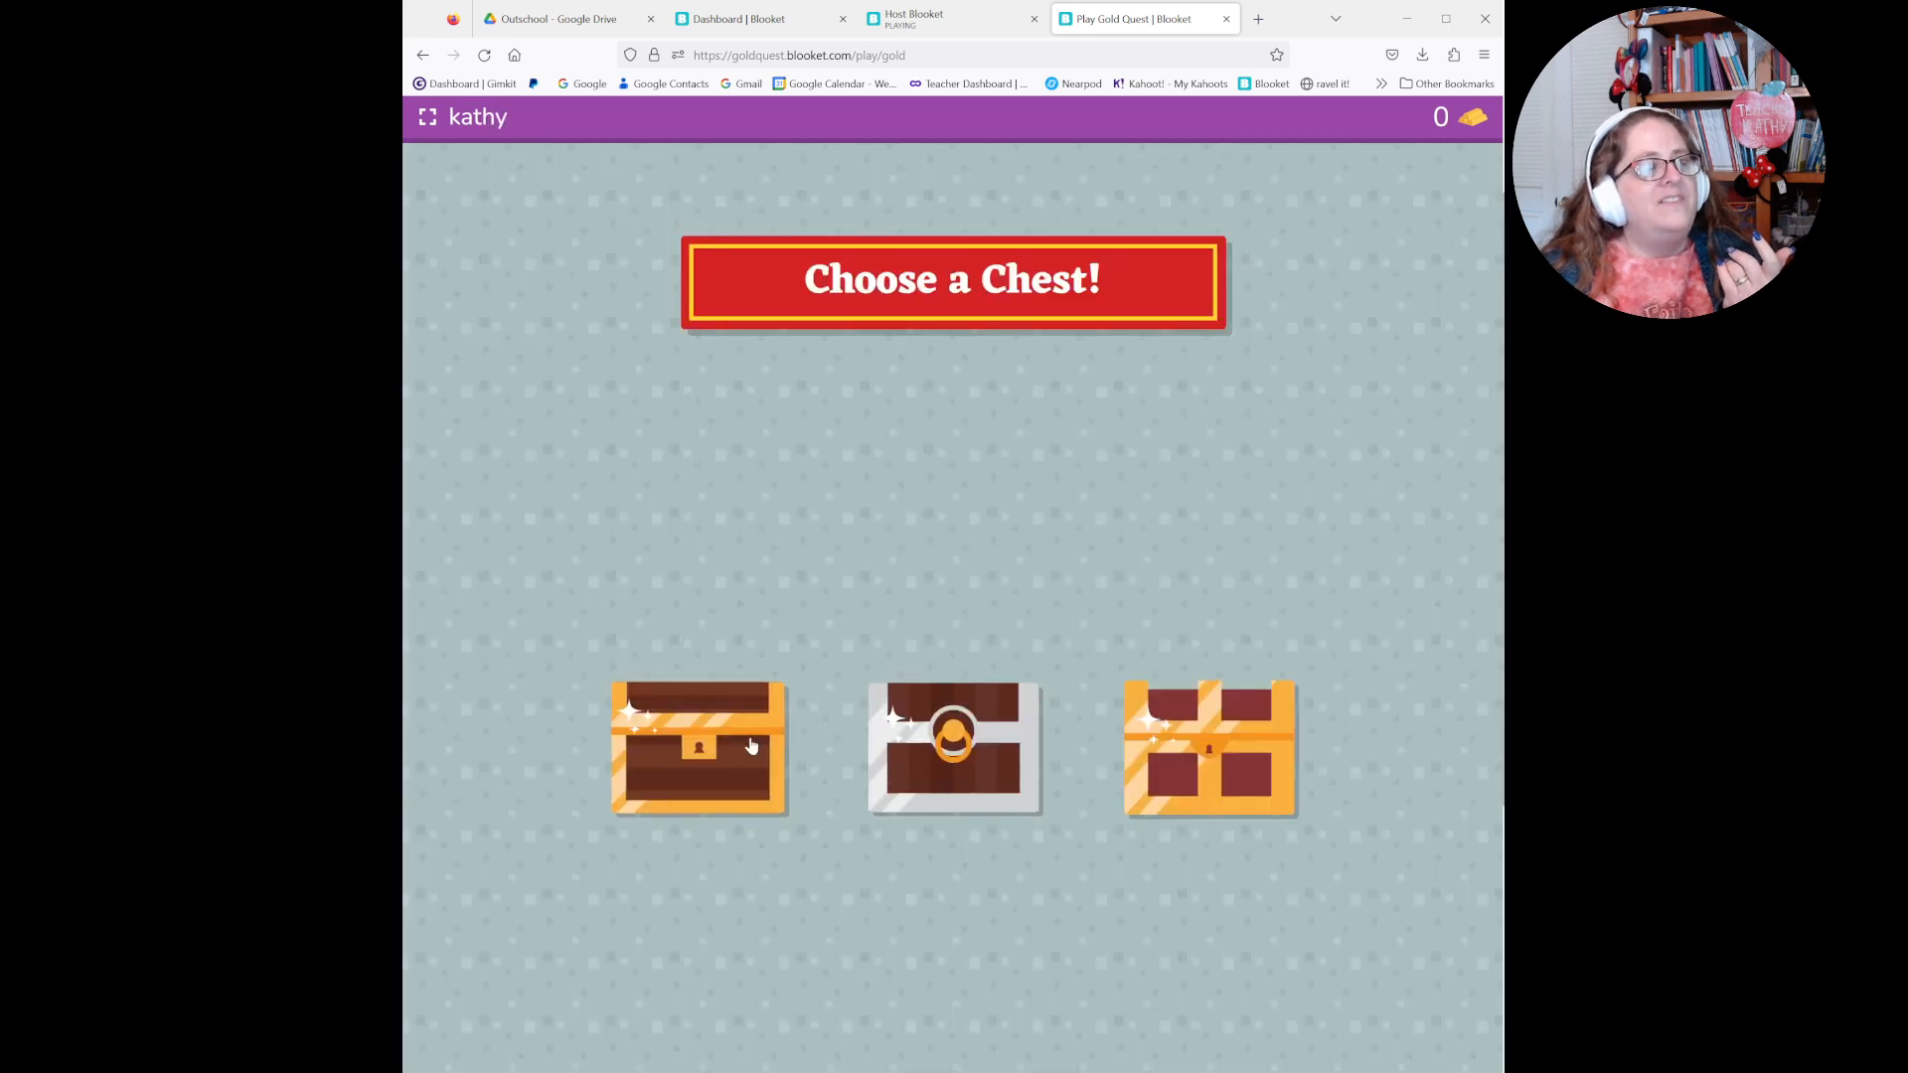
pyautogui.click(696, 736)
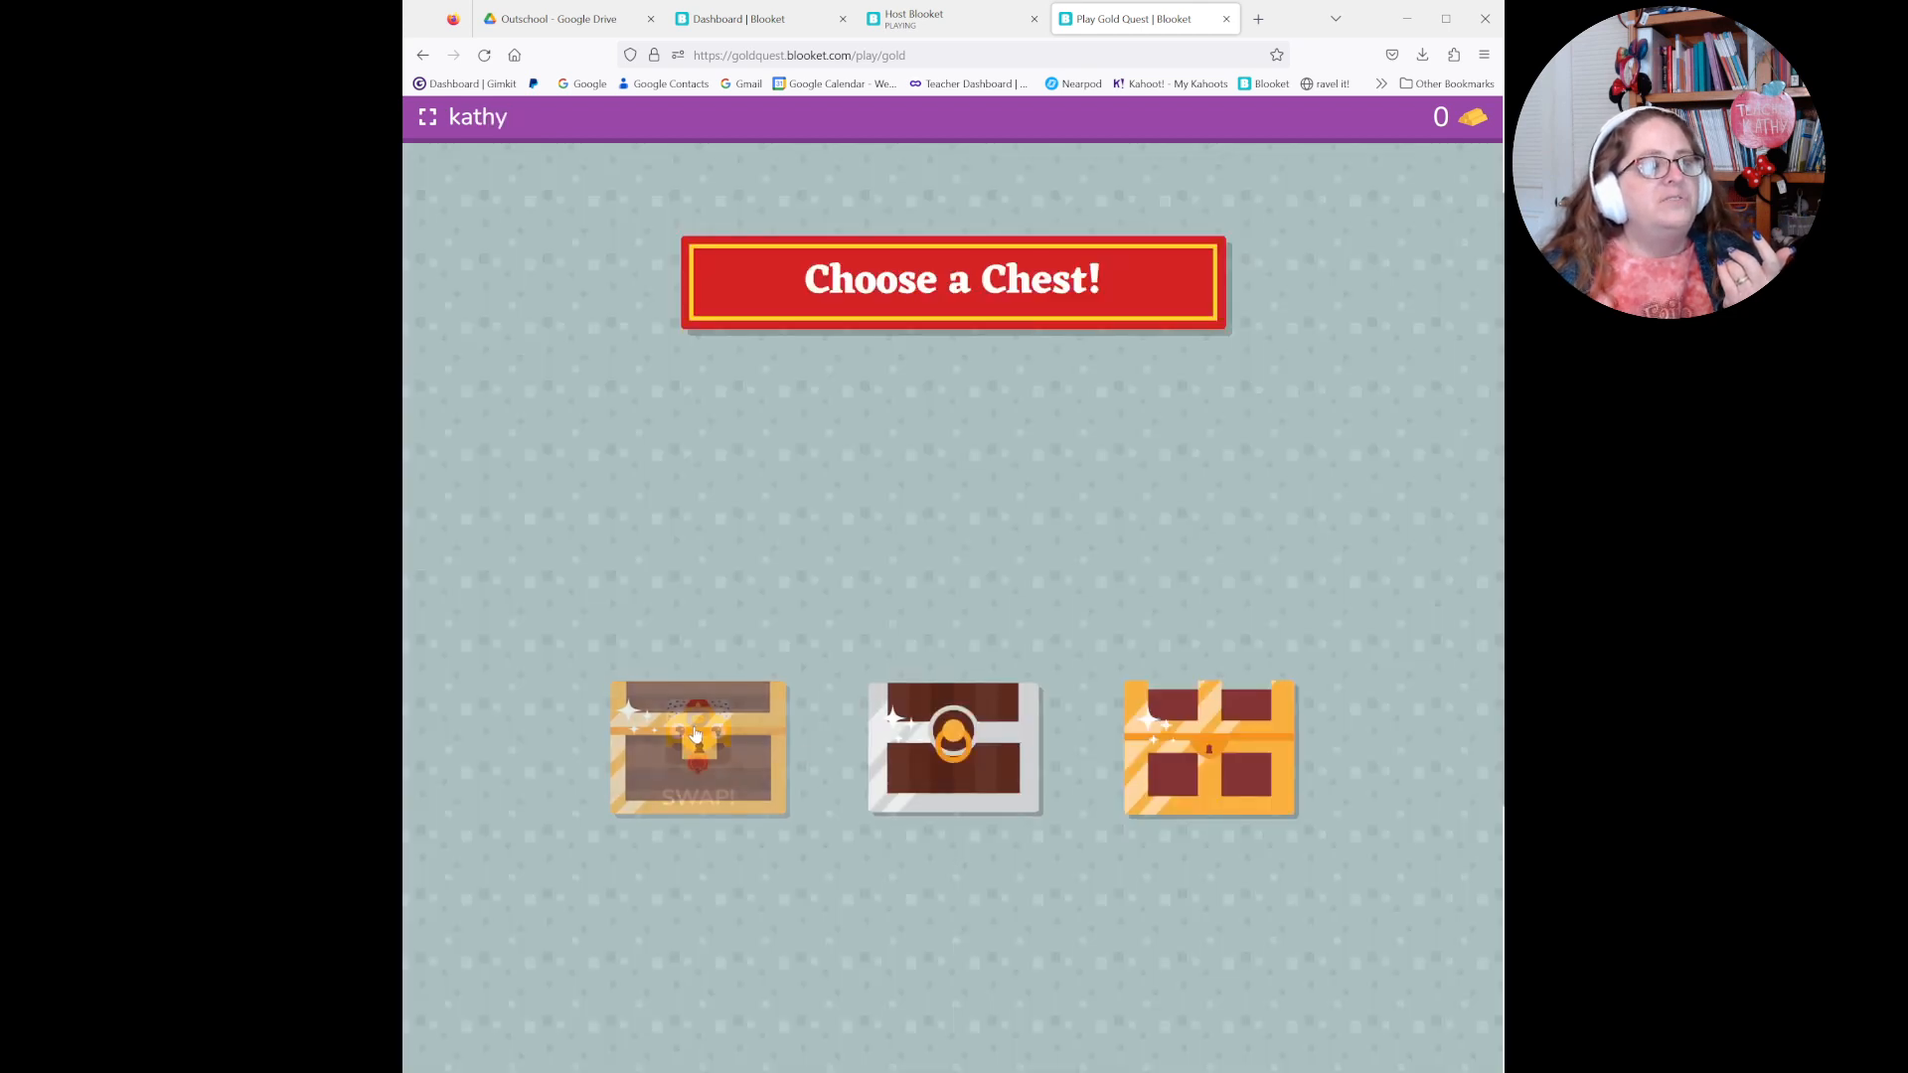
pyautogui.click(860, 869)
pyautogui.click(905, 617)
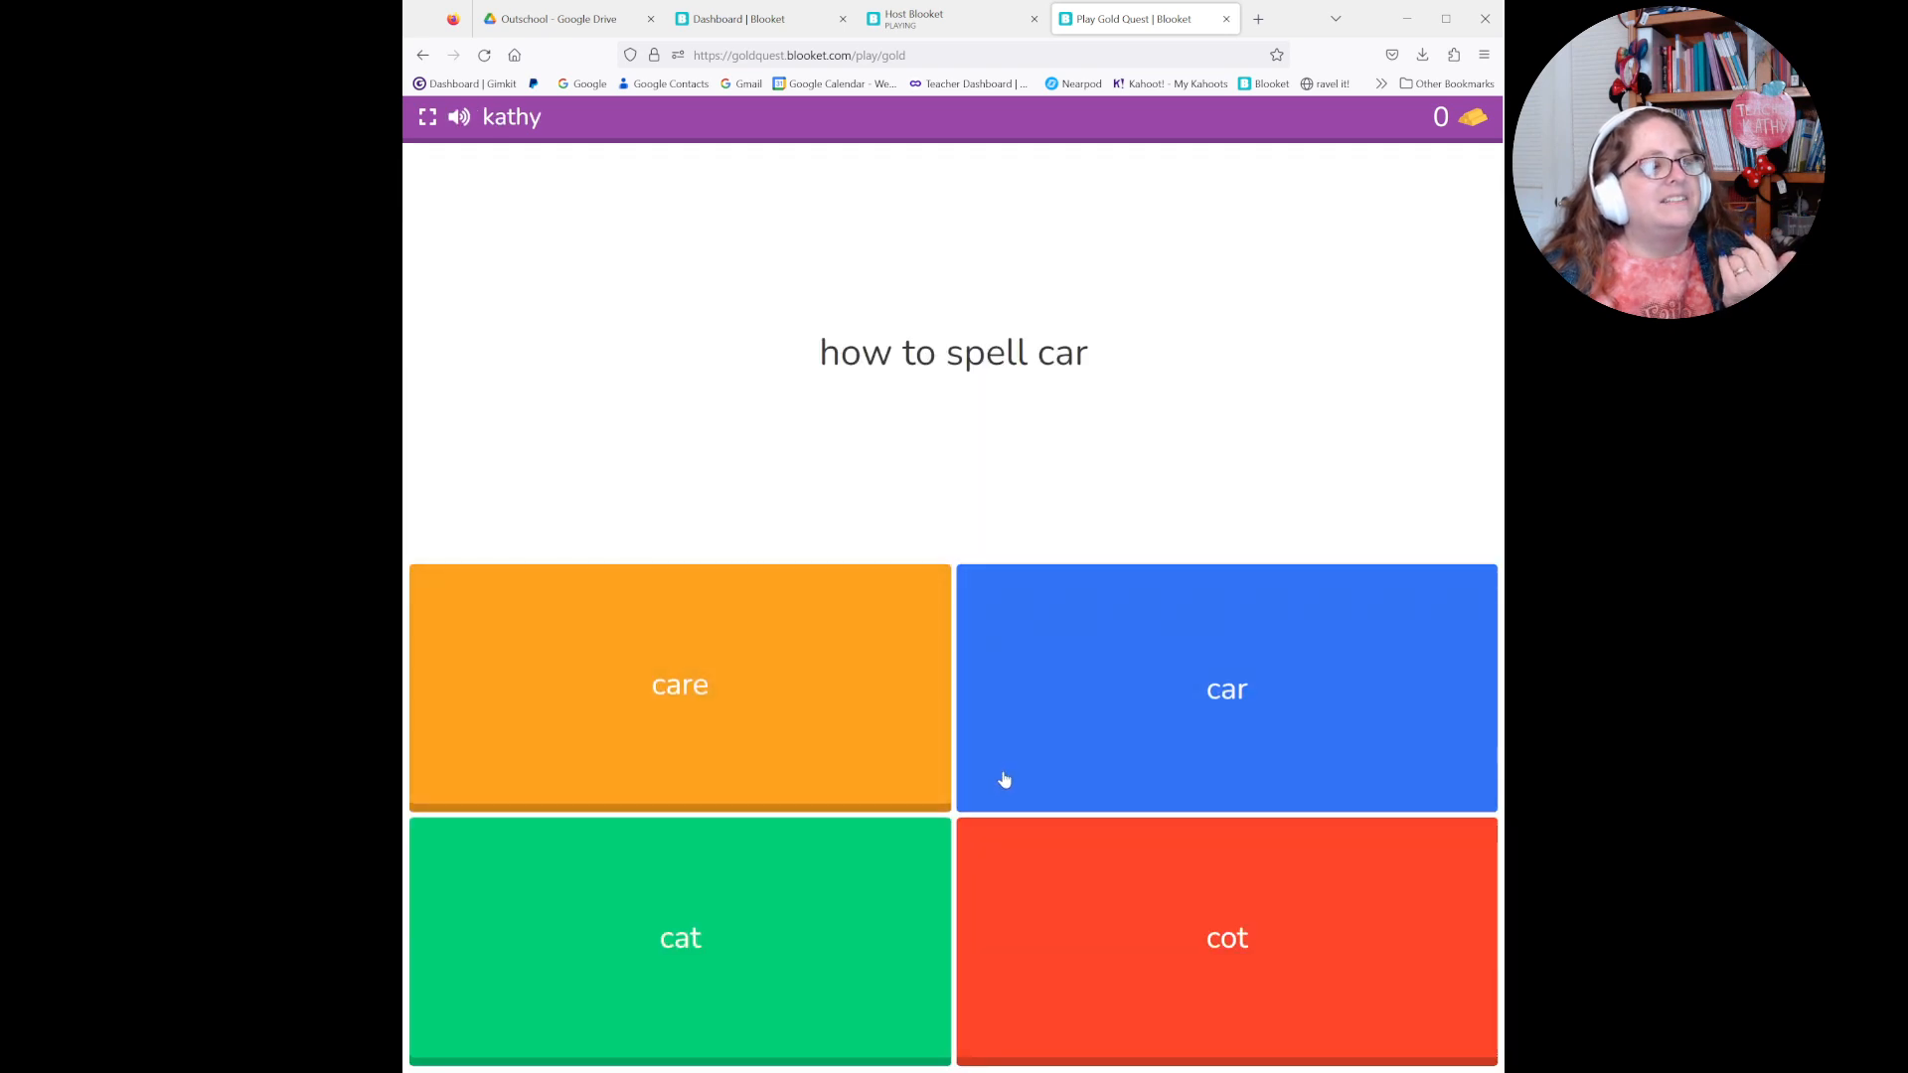
# - Answer "how to spell car" with "car", open the silver chest, and continue past the player-interaction page
pyautogui.click(1024, 745)
pyautogui.click(944, 799)
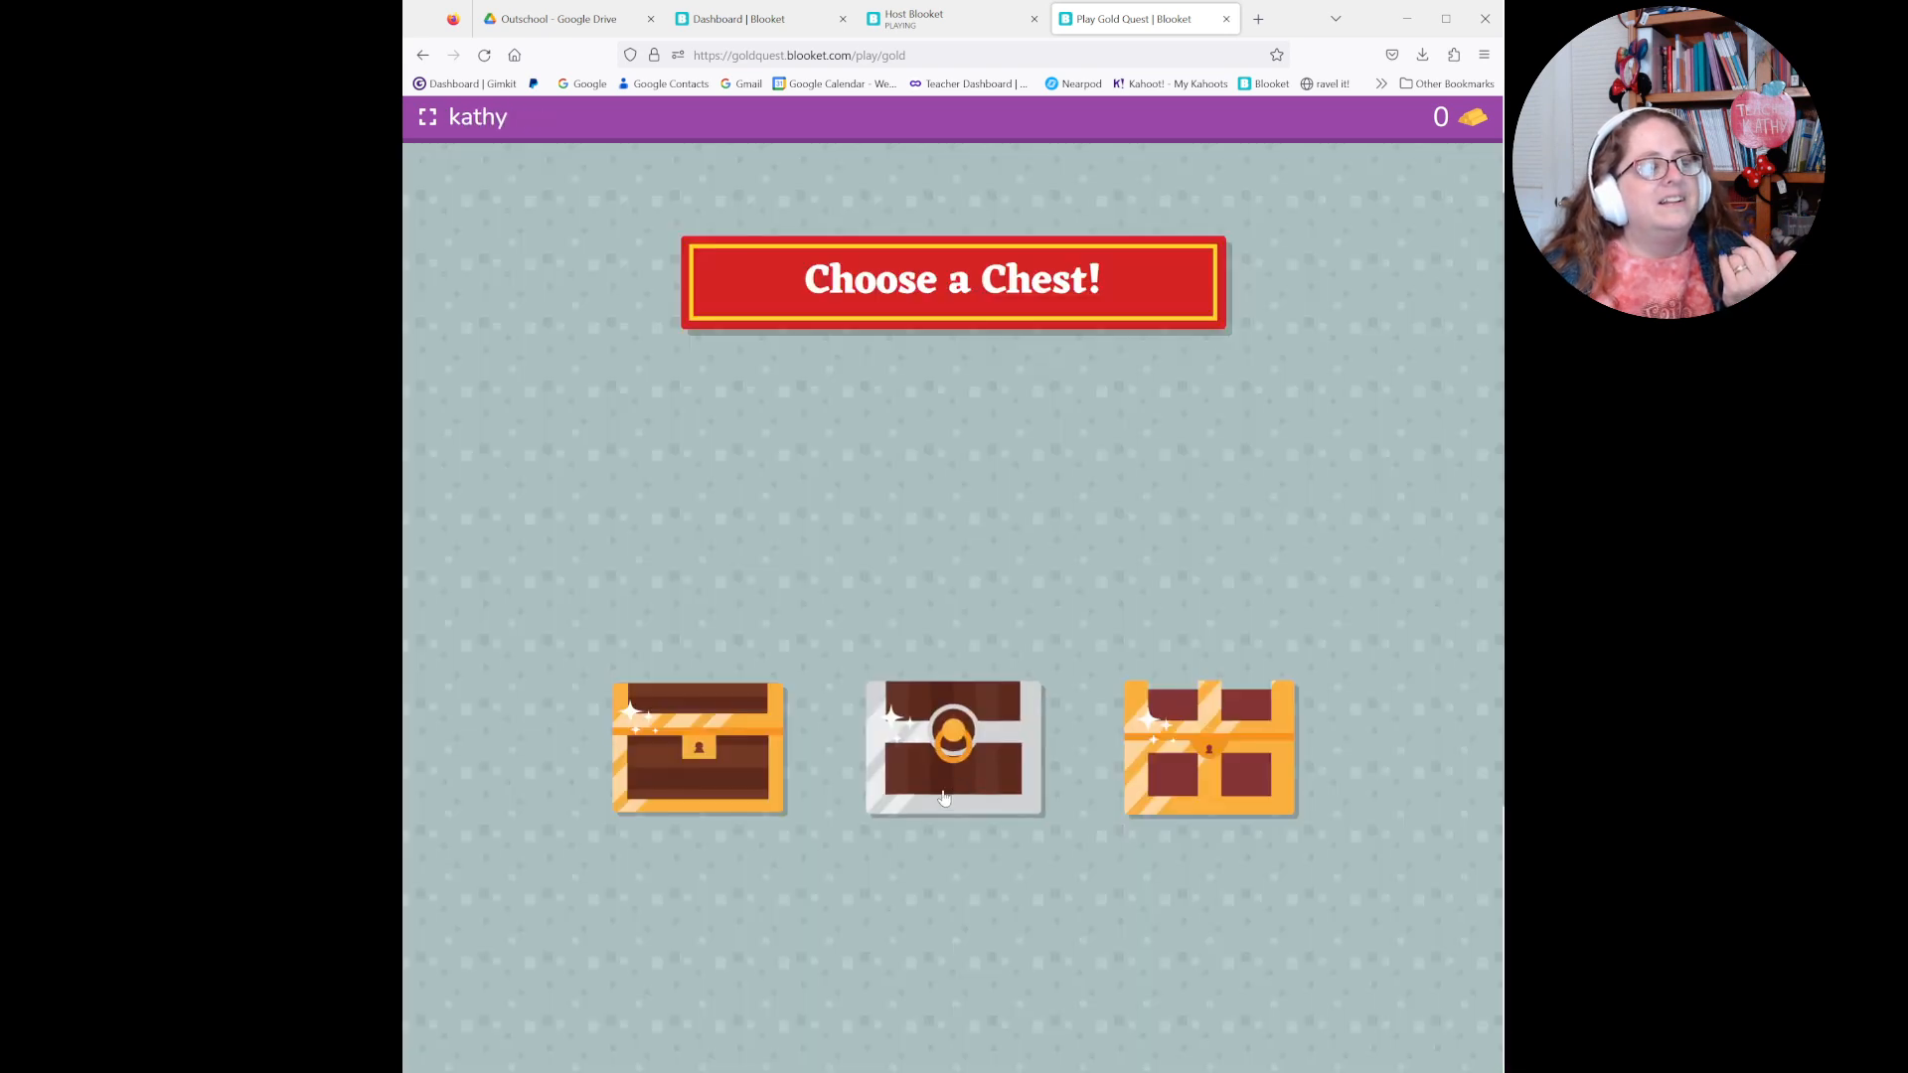
pyautogui.click(944, 798)
pyautogui.click(964, 850)
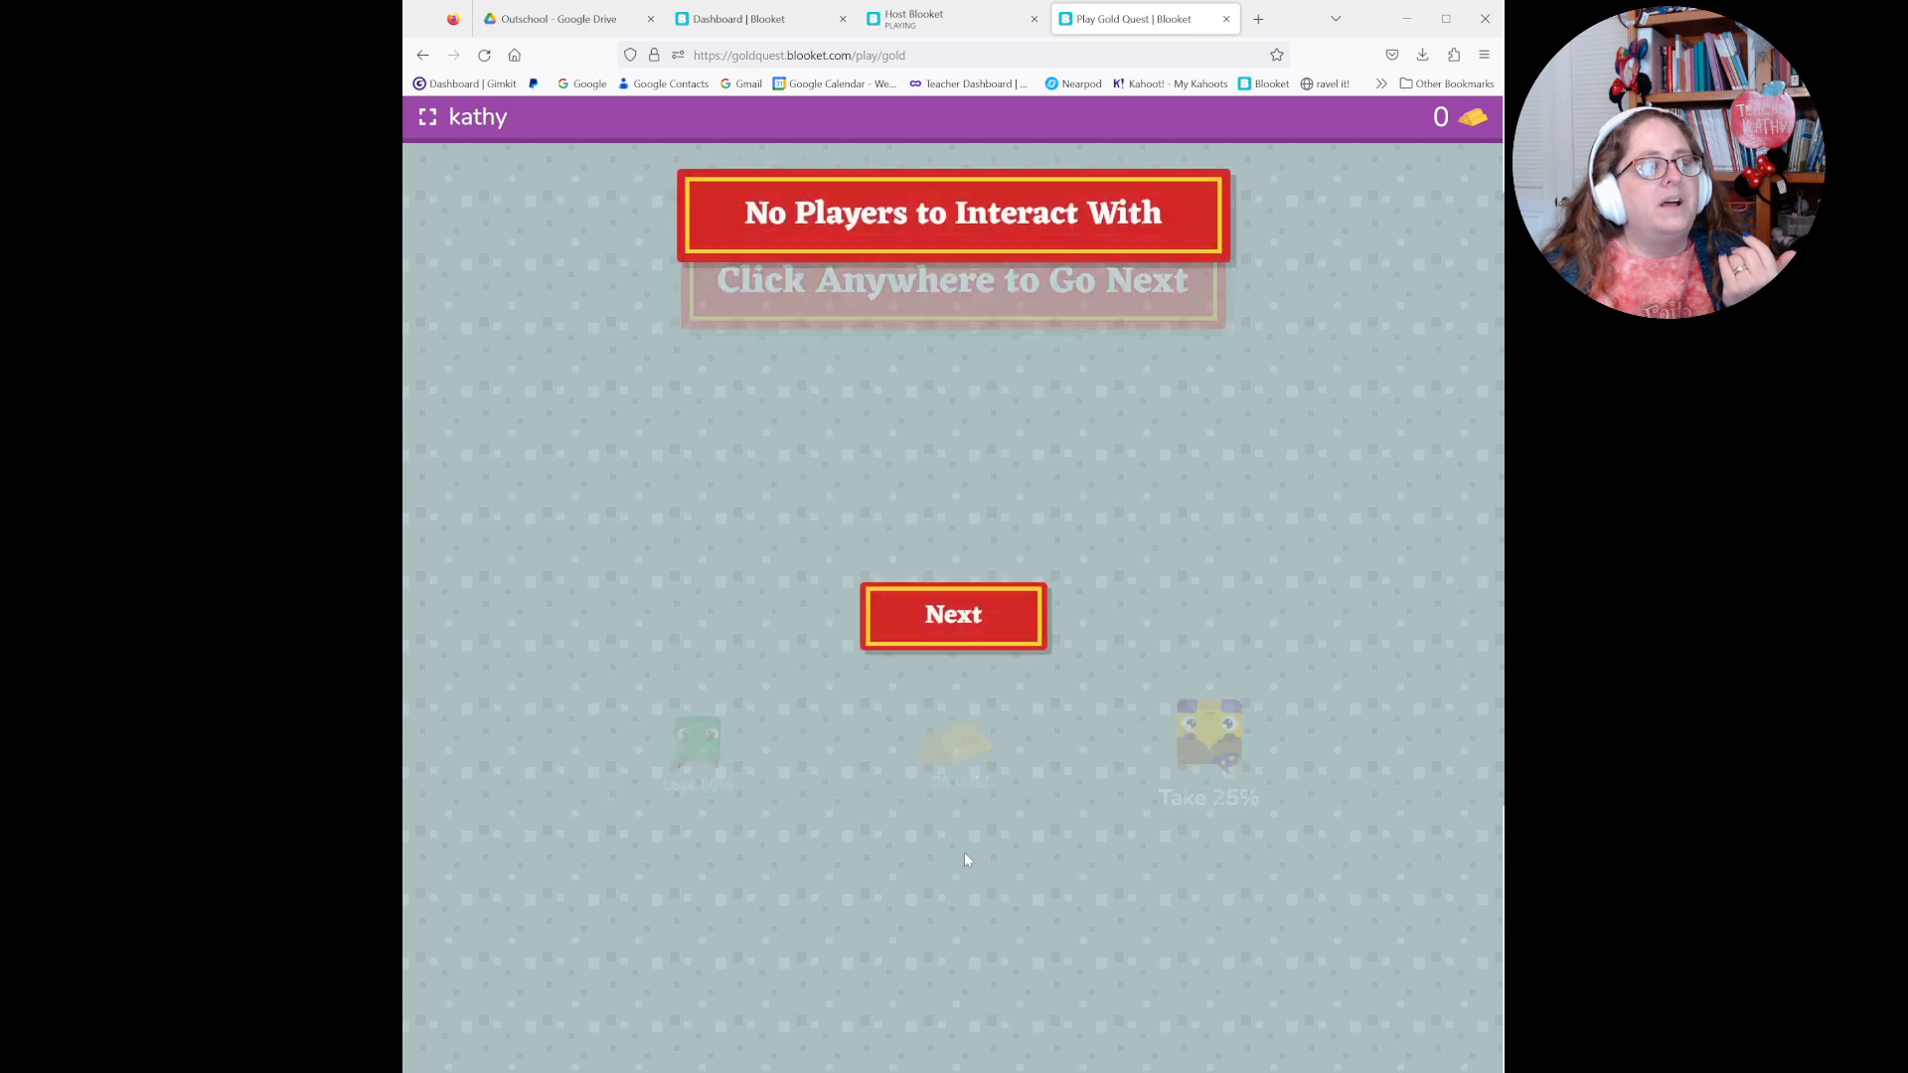
pyautogui.click(937, 627)
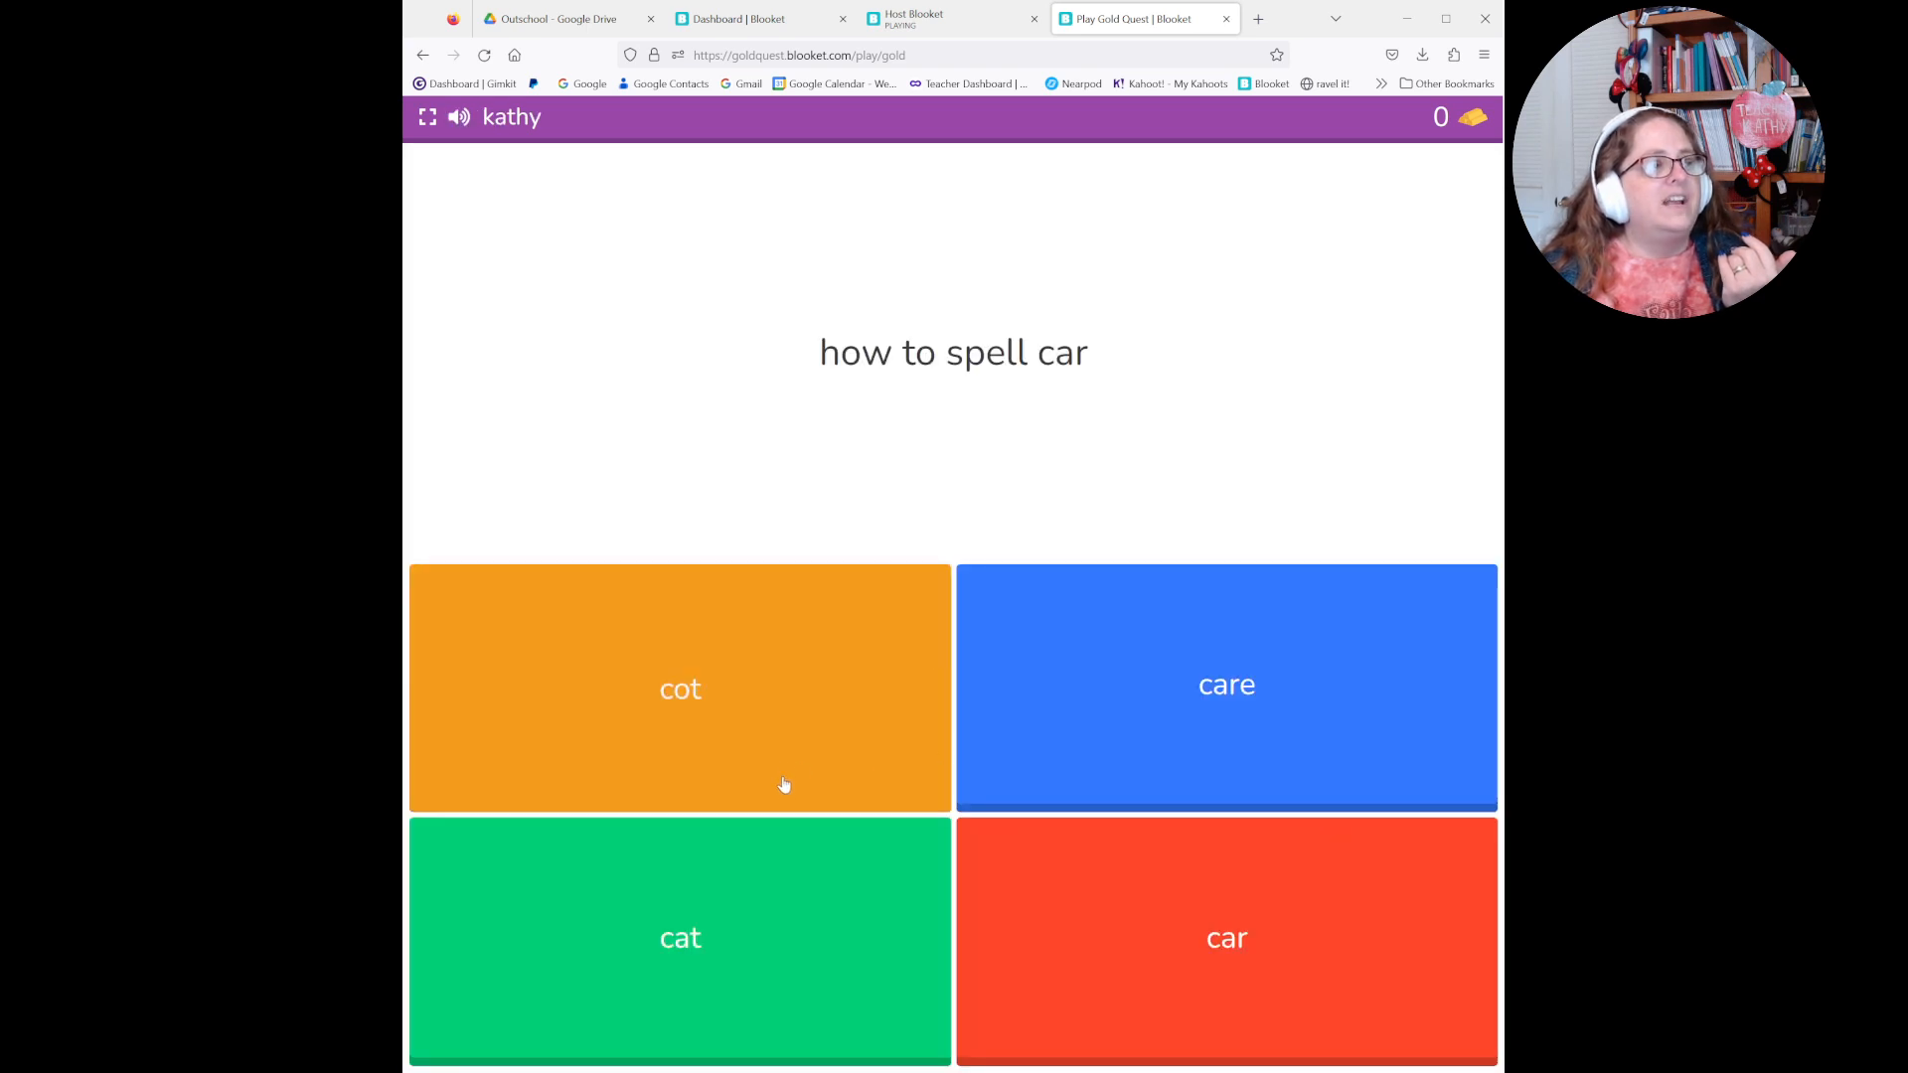
# - Answer the repeated "how to spell car" question with "car", open the silver chest, and continue
pyautogui.click(1054, 864)
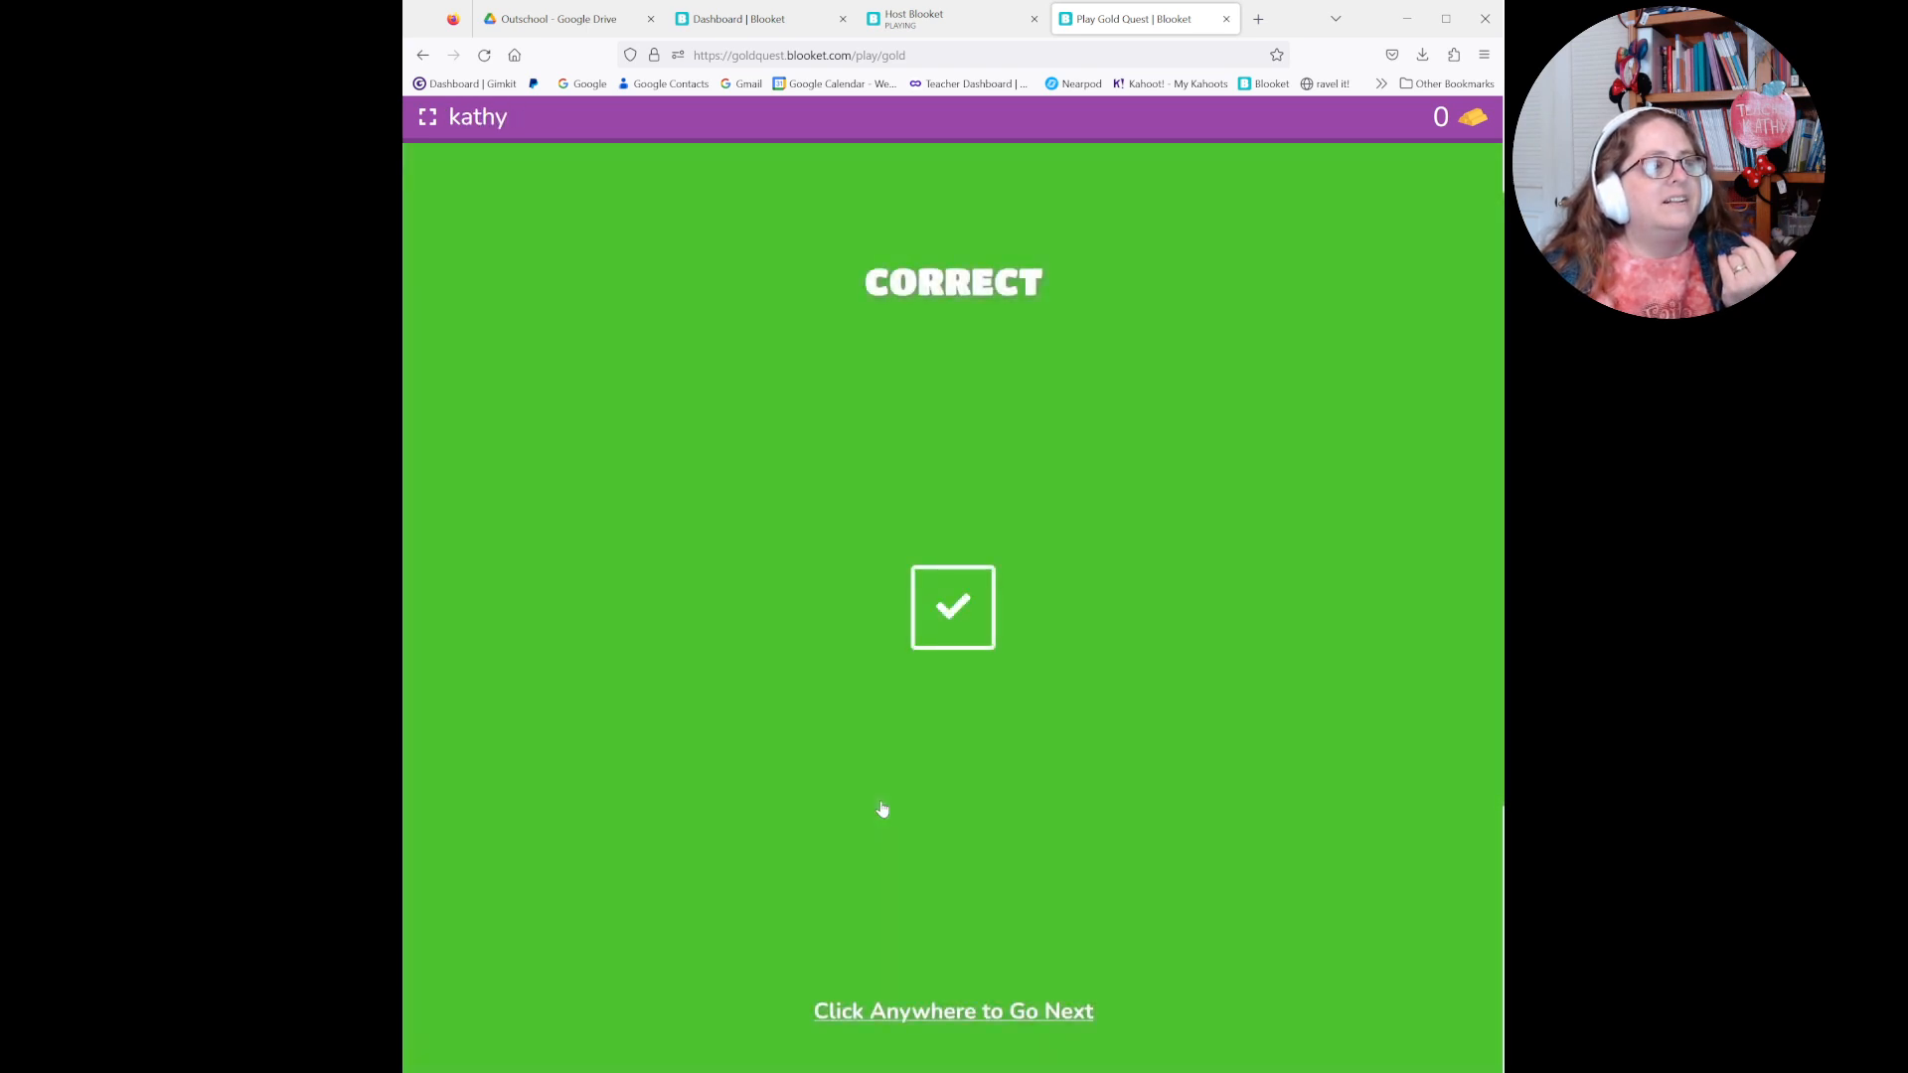
pyautogui.click(883, 809)
pyautogui.click(930, 752)
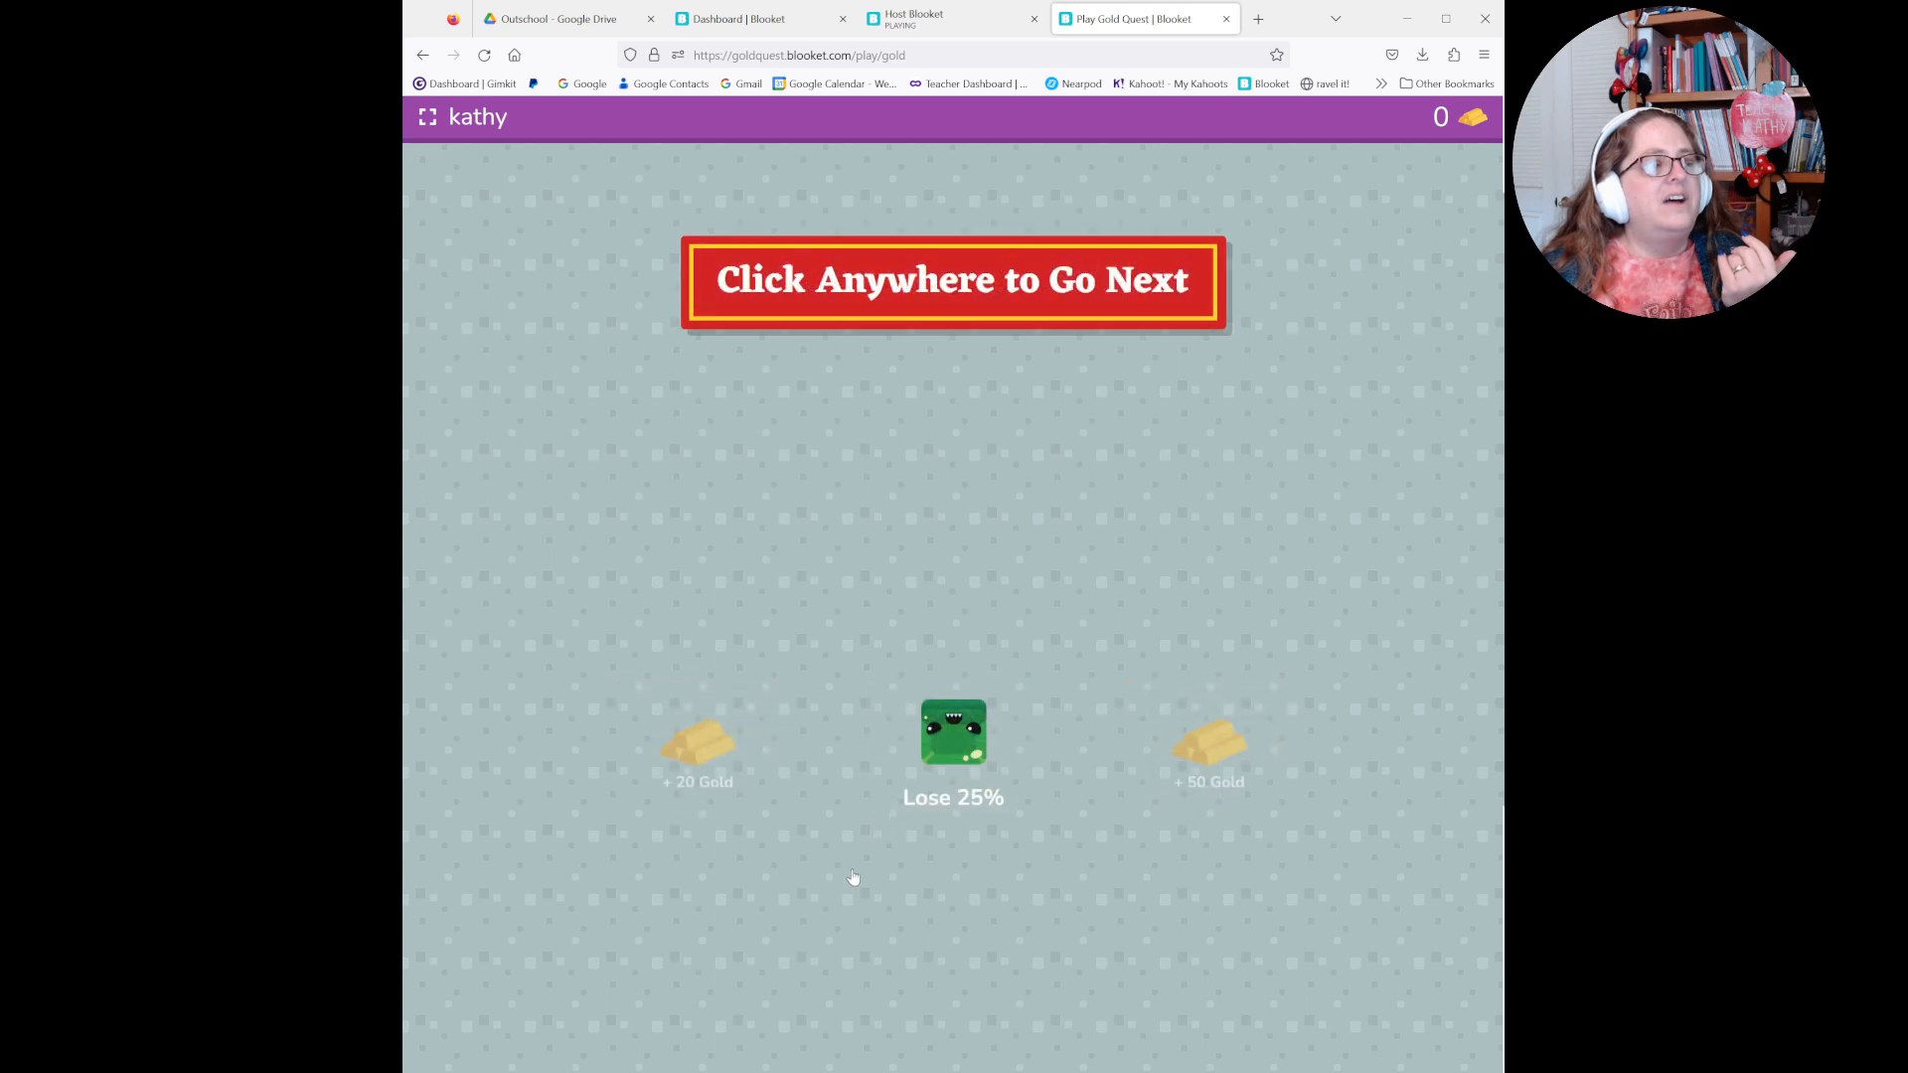
pyautogui.click(852, 878)
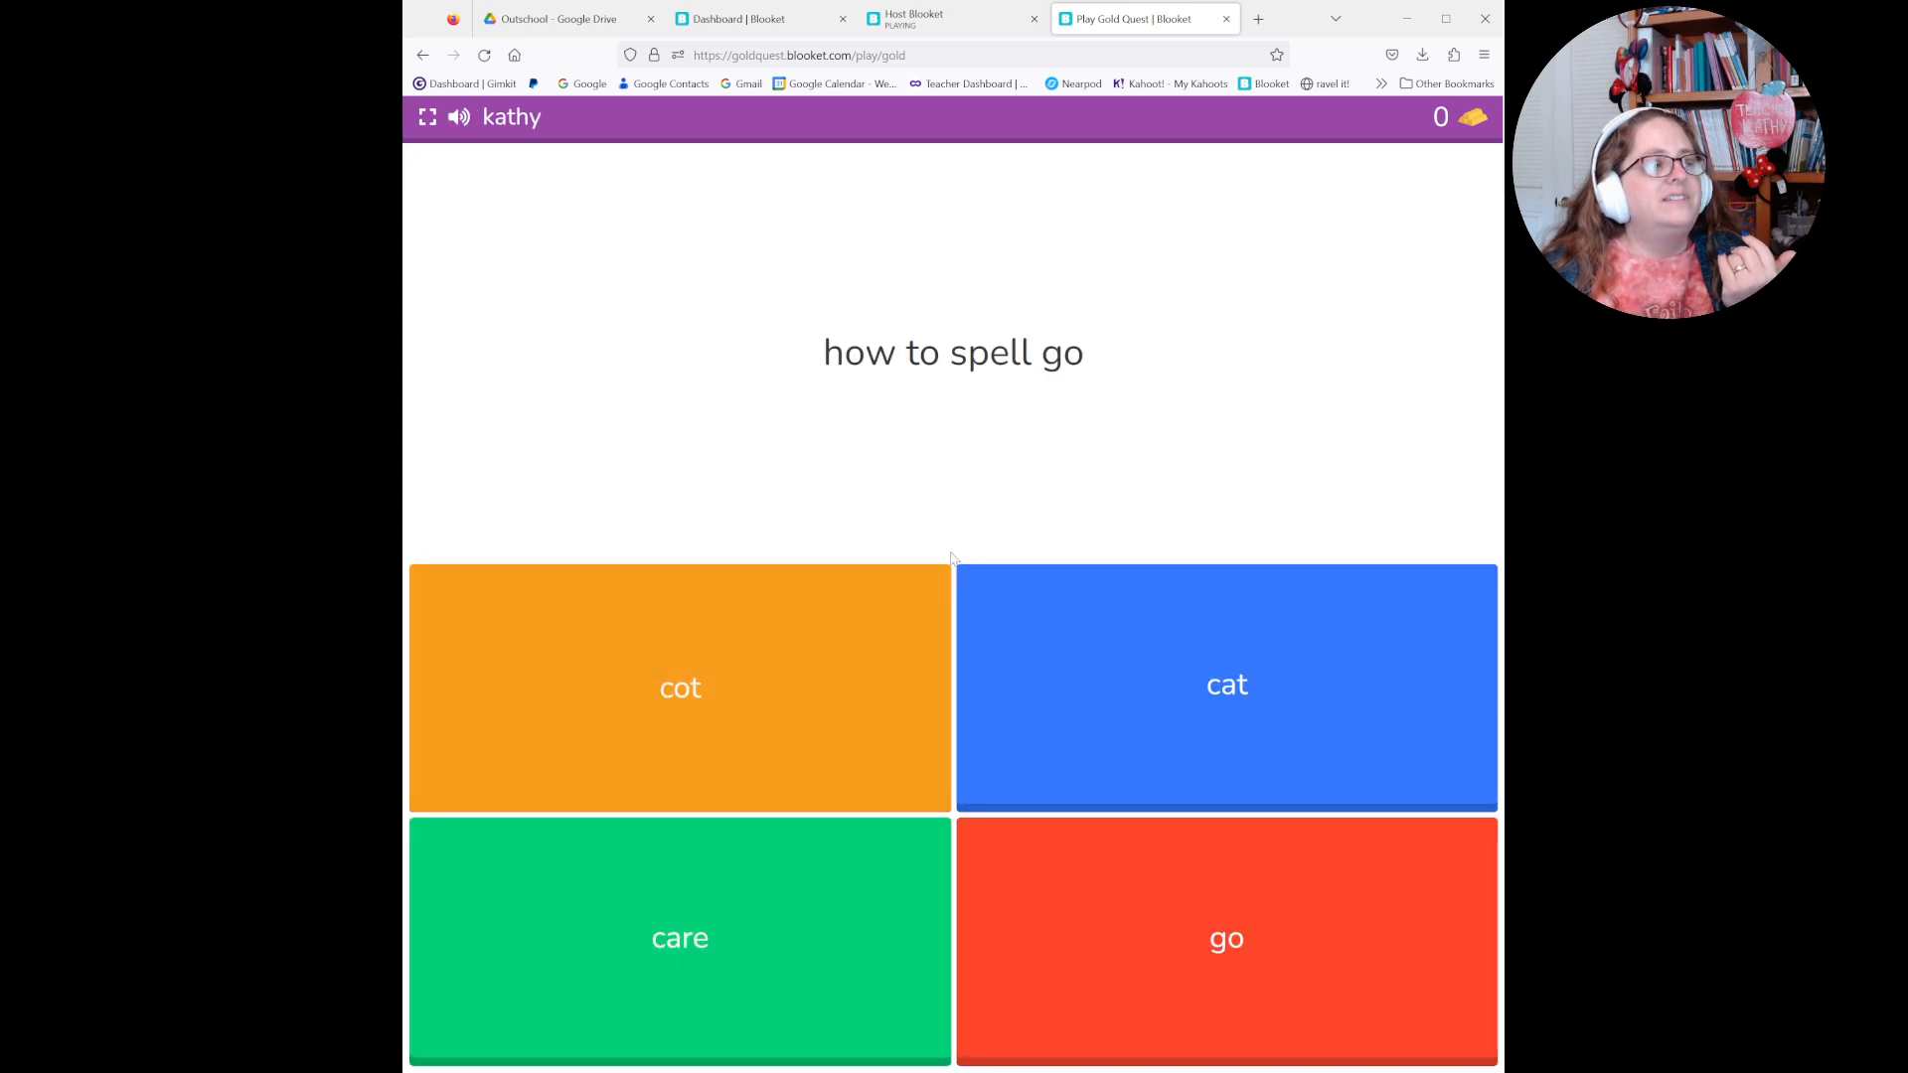
# - Answer "how to spell go" with "go", open the first chest, and continue to another question
pyautogui.click(1056, 917)
pyautogui.click(958, 831)
pyautogui.click(720, 744)
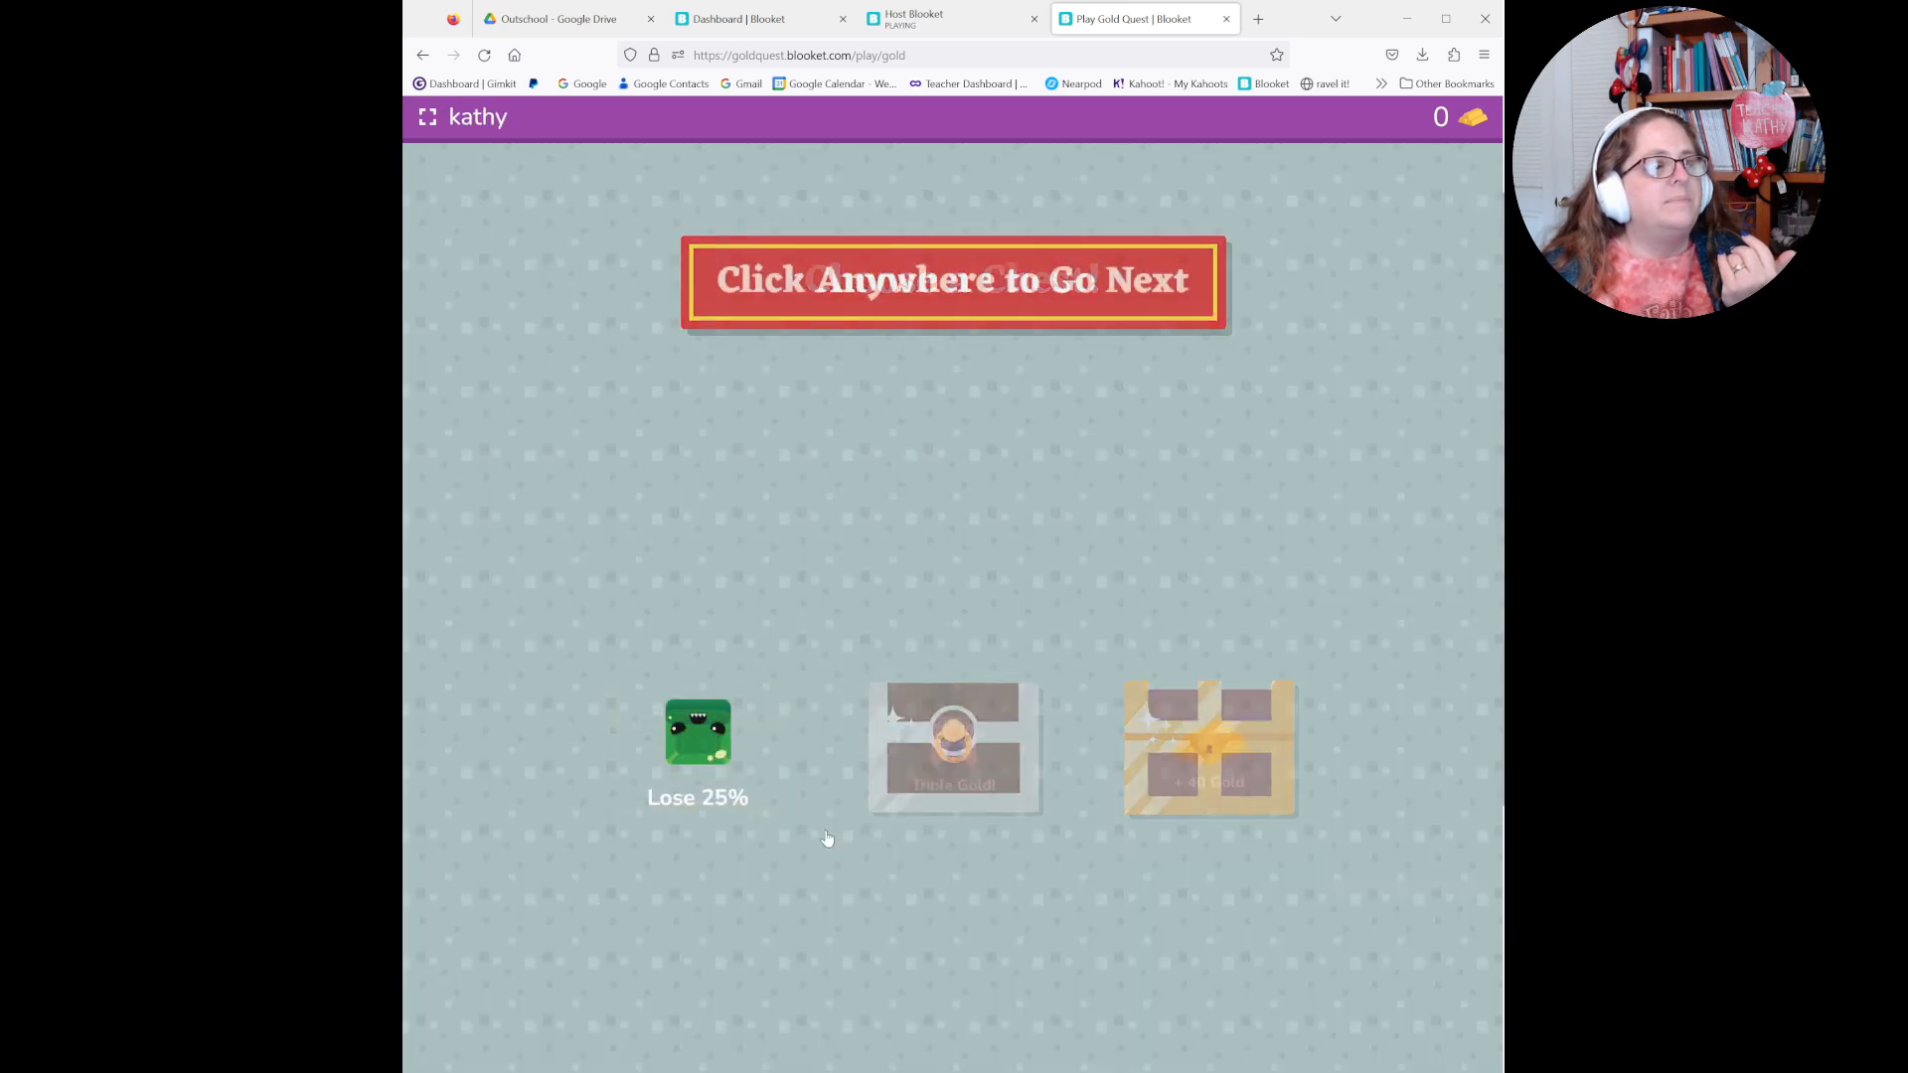
pyautogui.click(857, 850)
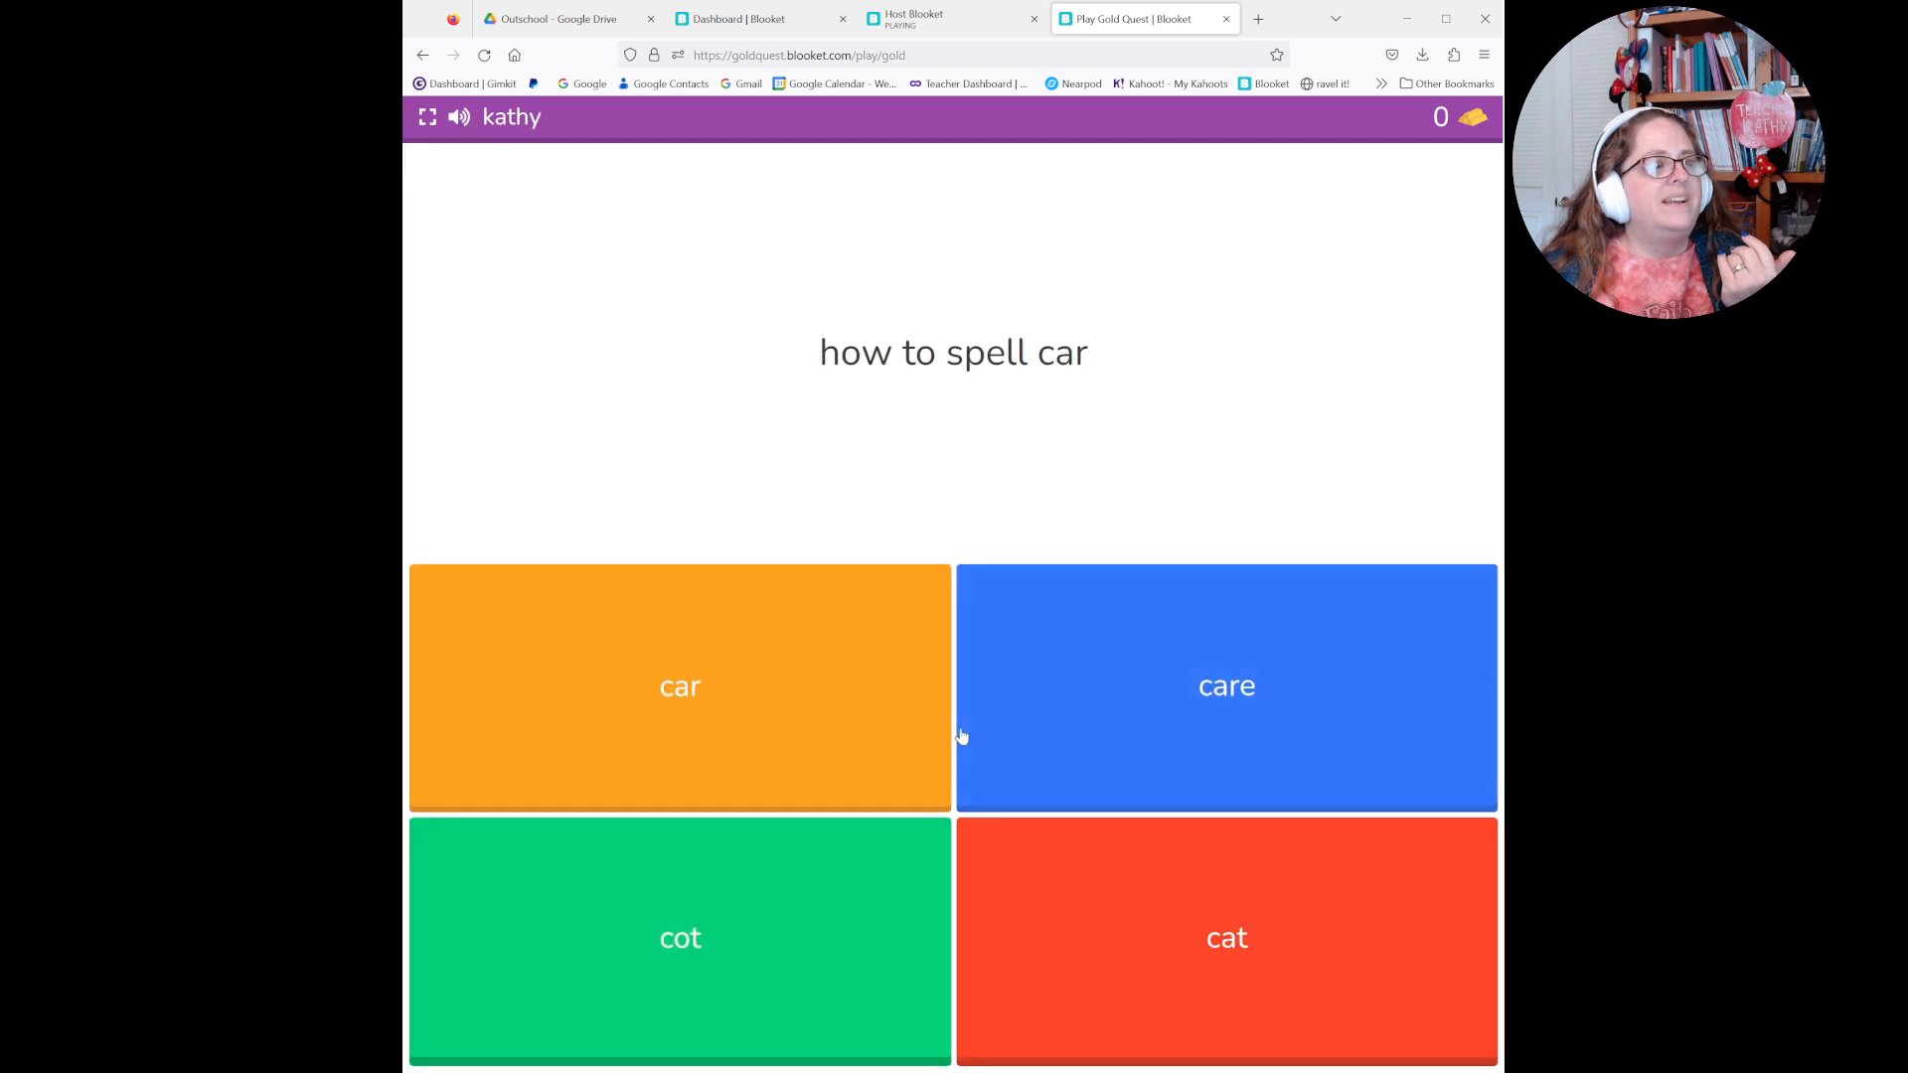
# - Answer "how to spell car" with "car" once more, choose the silver chest, and continue
pyautogui.click(833, 745)
pyautogui.click(910, 780)
pyautogui.click(984, 785)
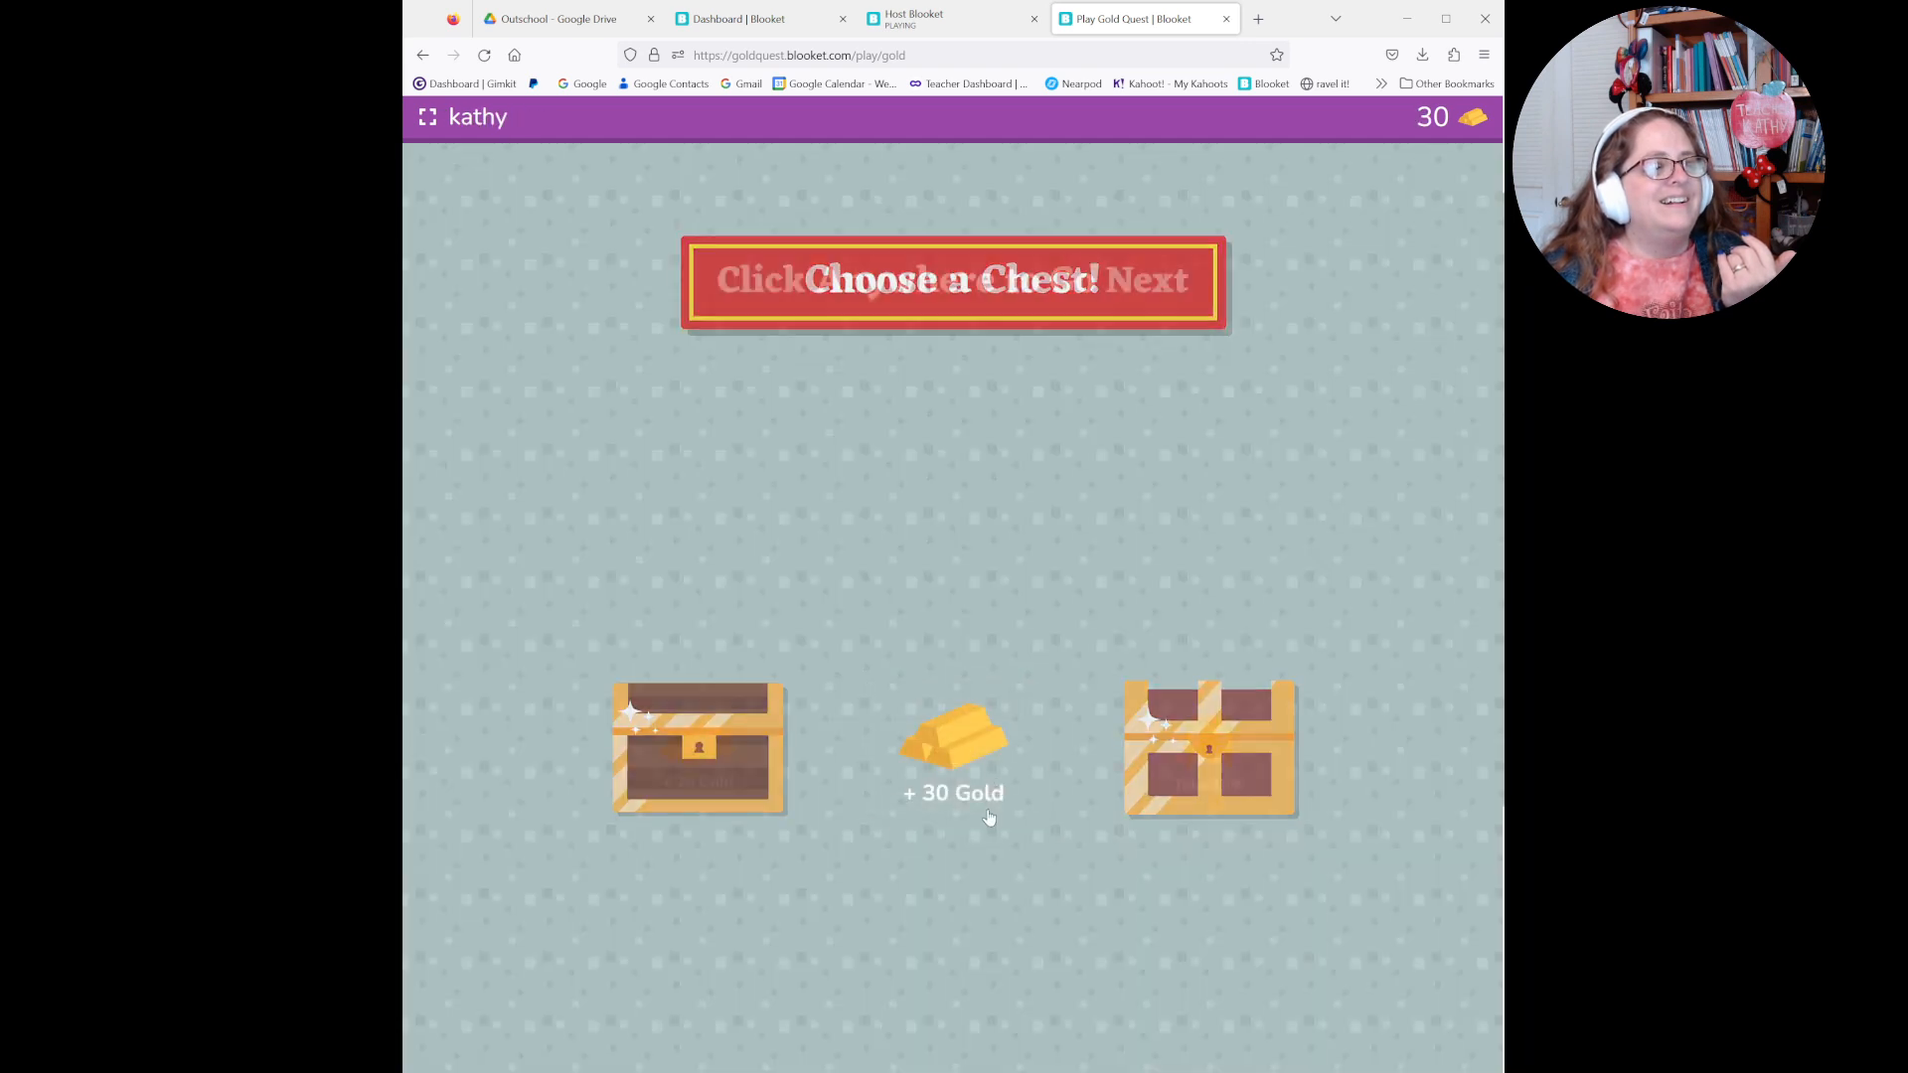
pyautogui.click(989, 817)
# - View the host's leaderboard, and close both the host and player game tabs, confirming to leave the page
pyautogui.click(913, 19)
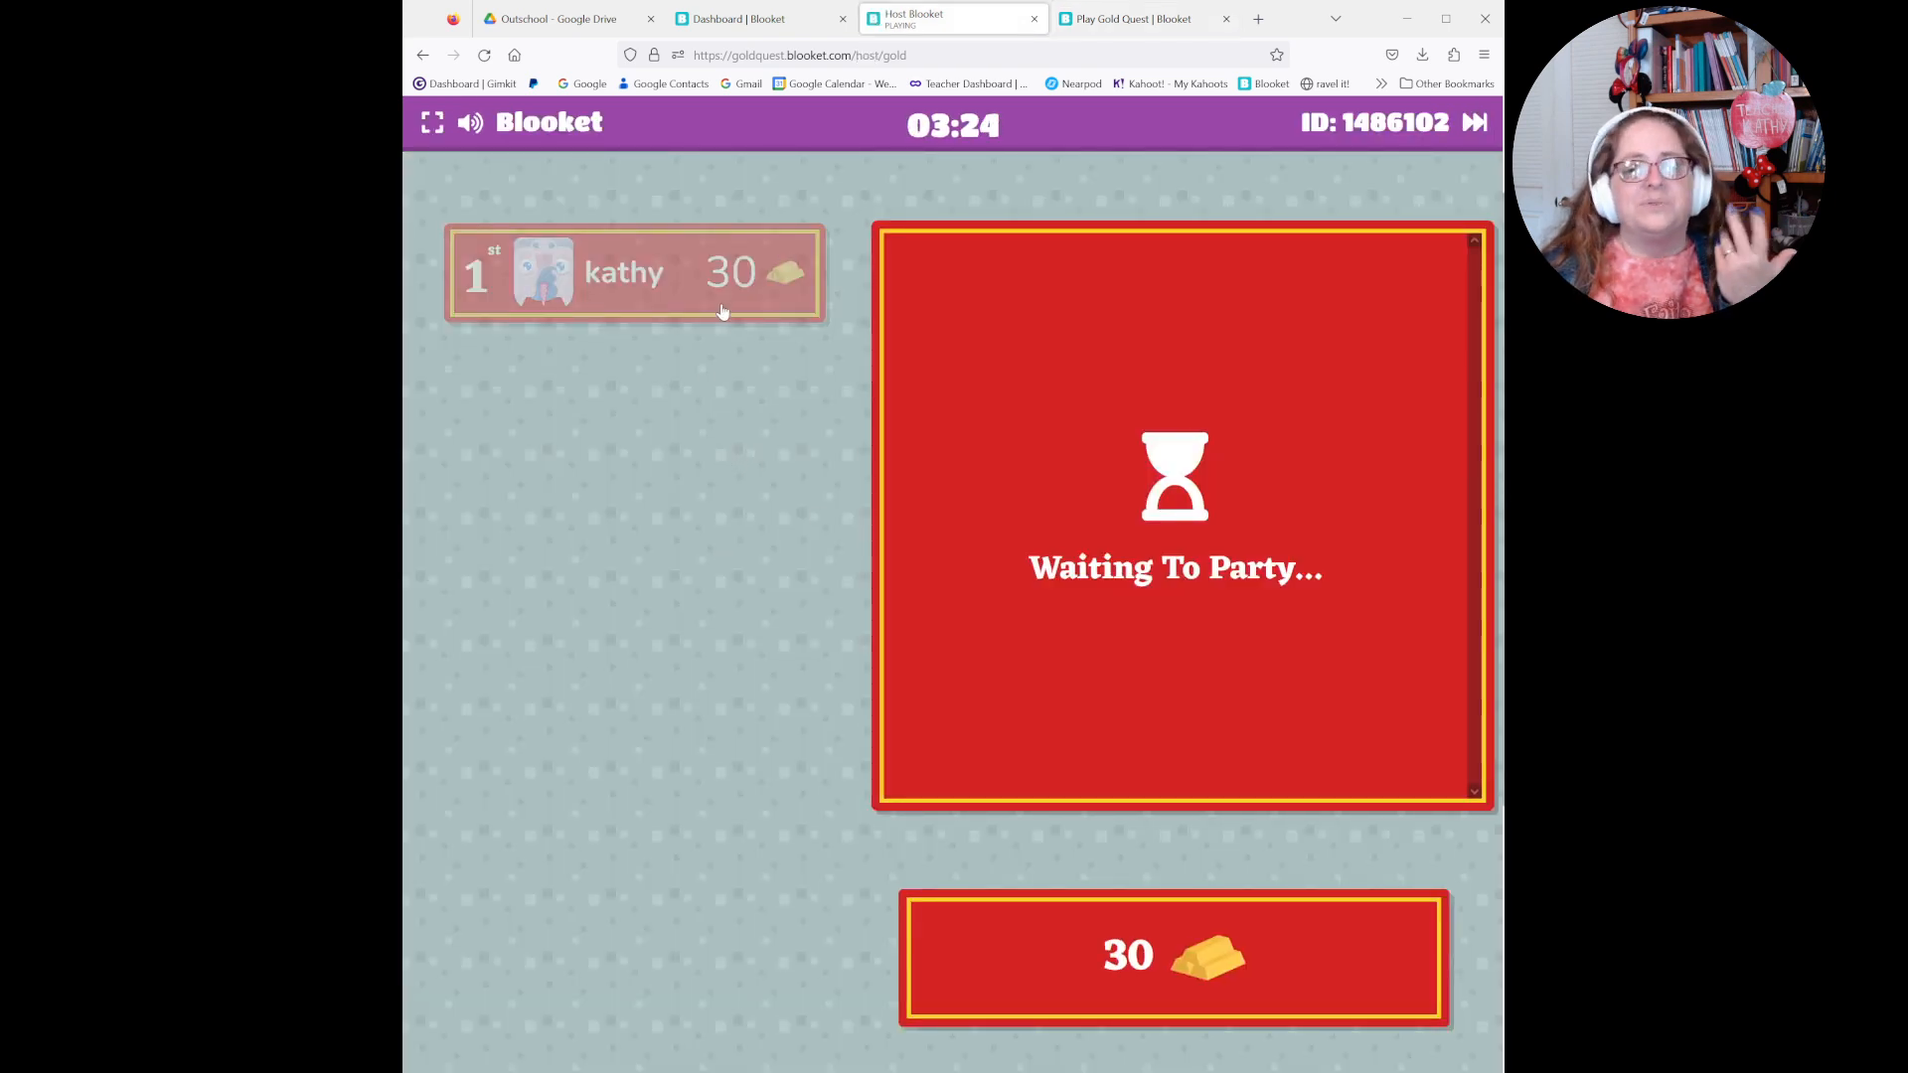
pyautogui.click(1035, 19)
pyautogui.click(1034, 19)
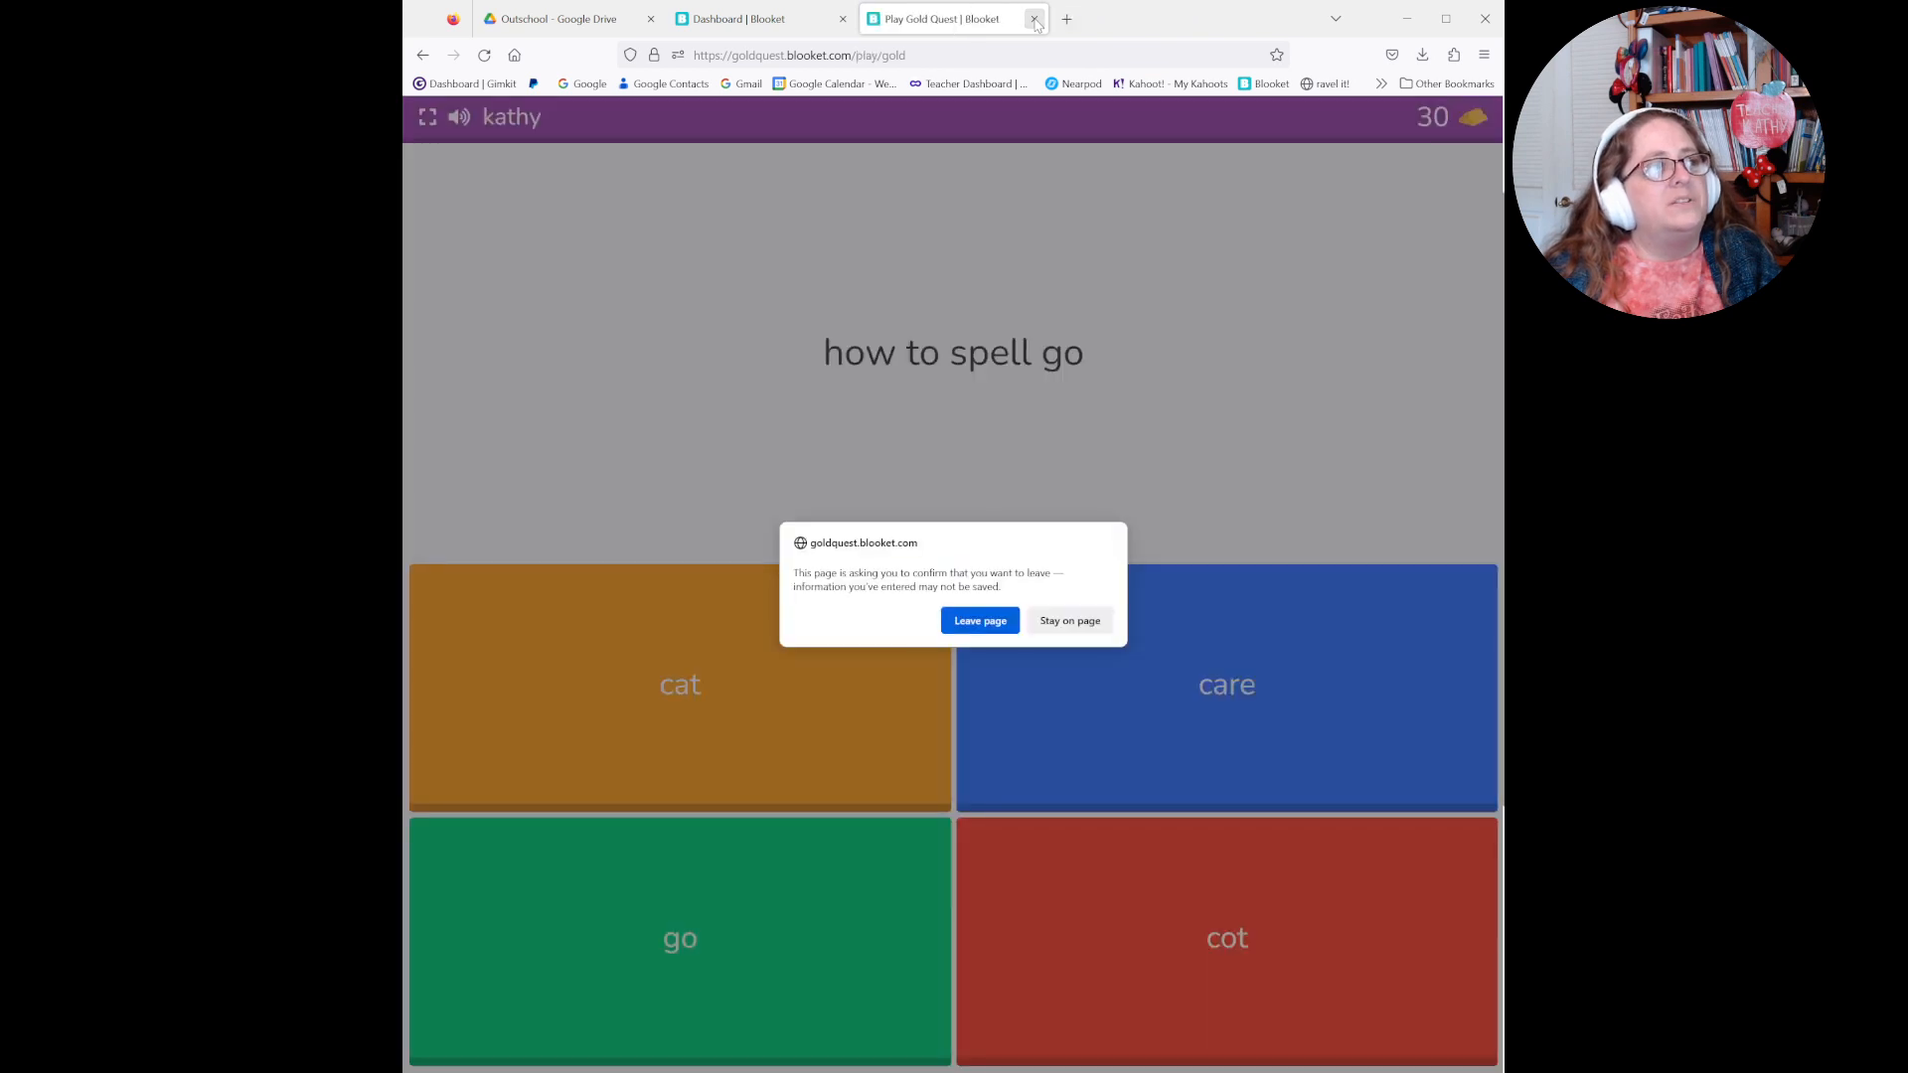
pyautogui.click(980, 621)
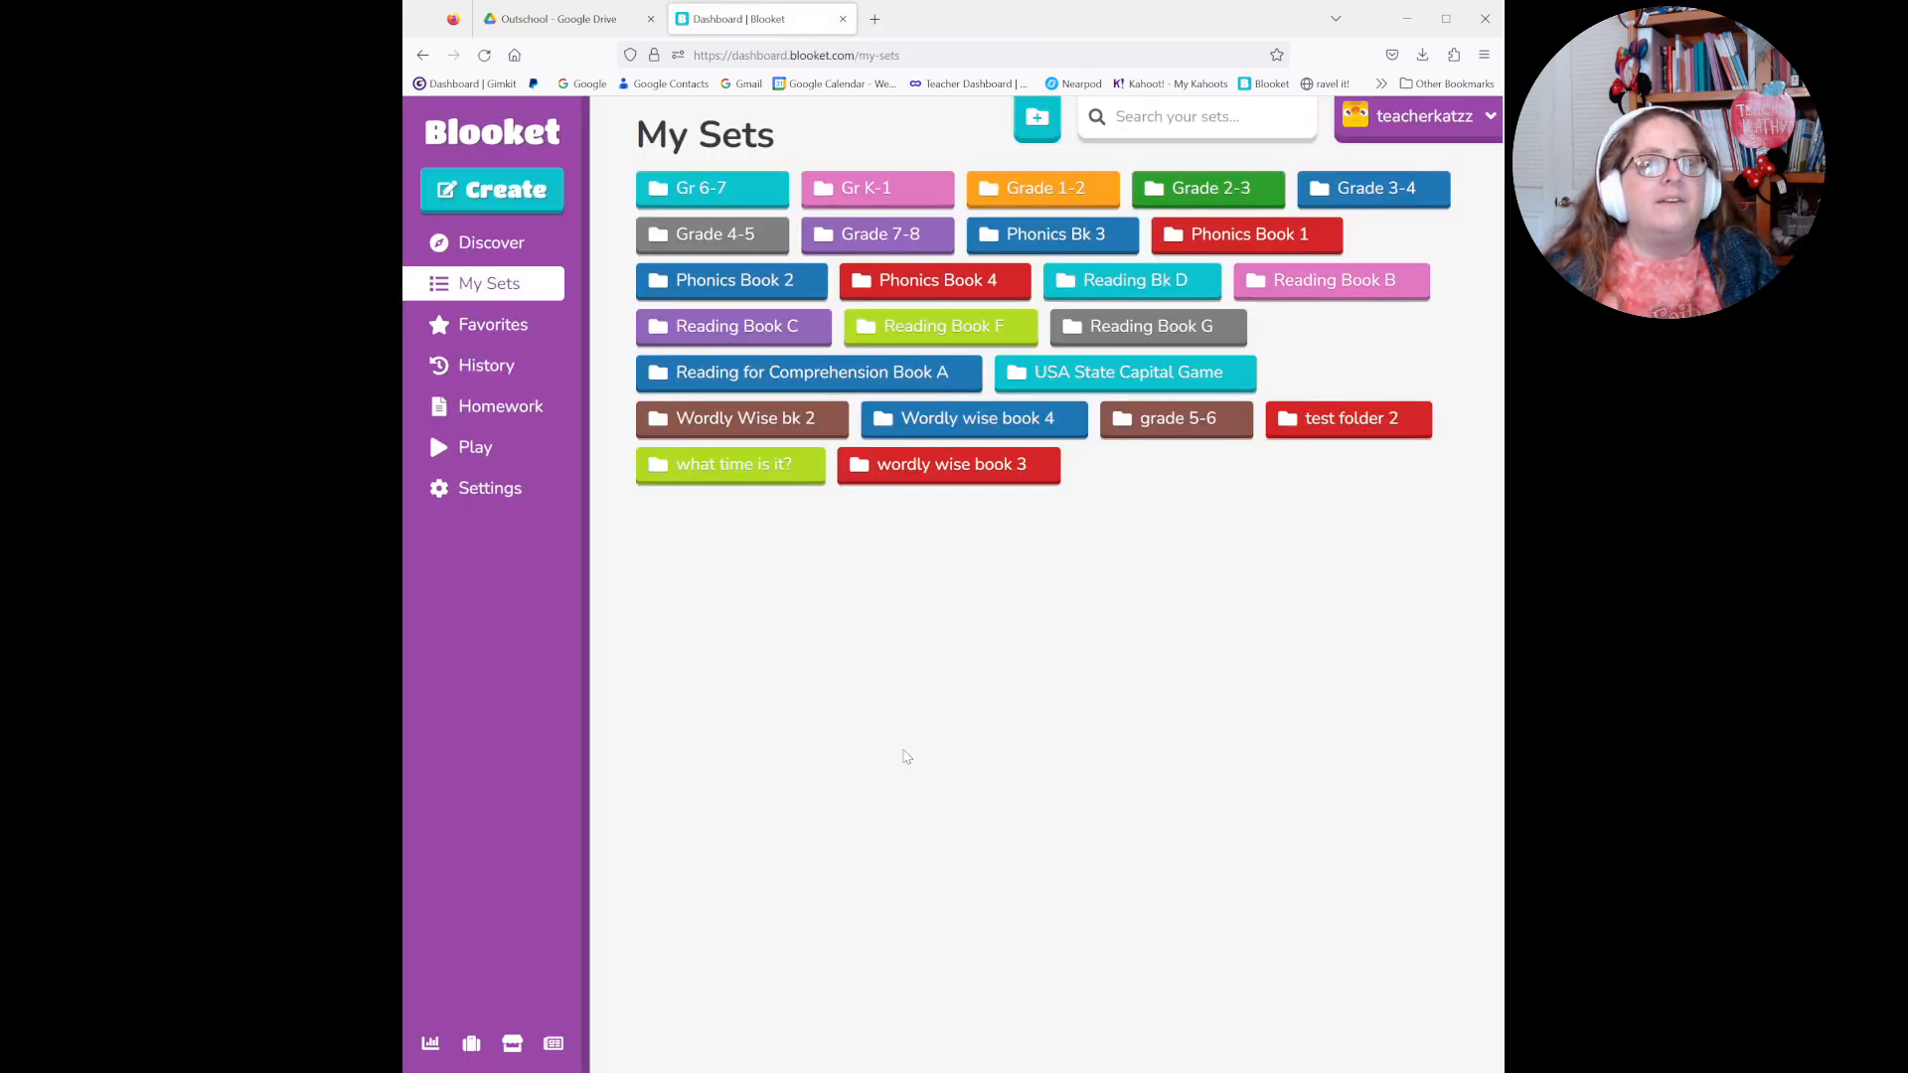